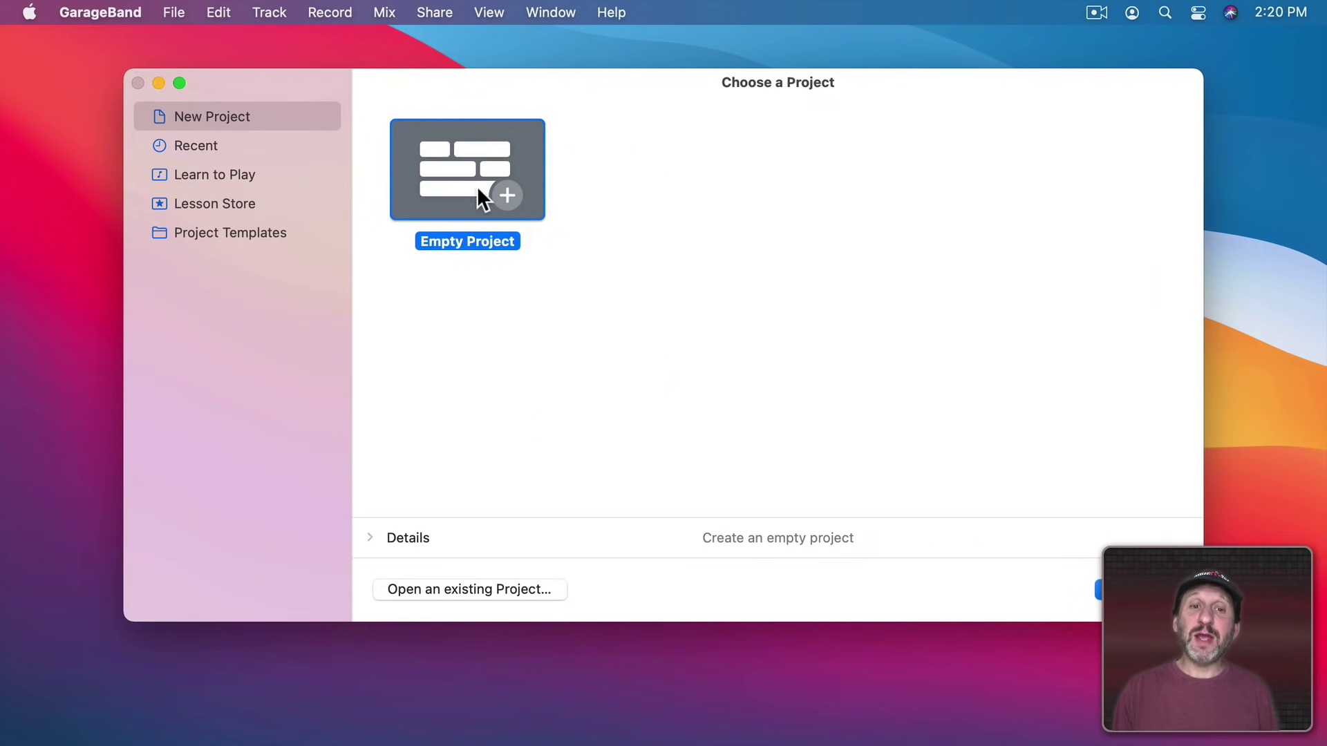
Step: Create an empty project with one Audio (microphone) track named Audio 1
left_click(1092, 580)
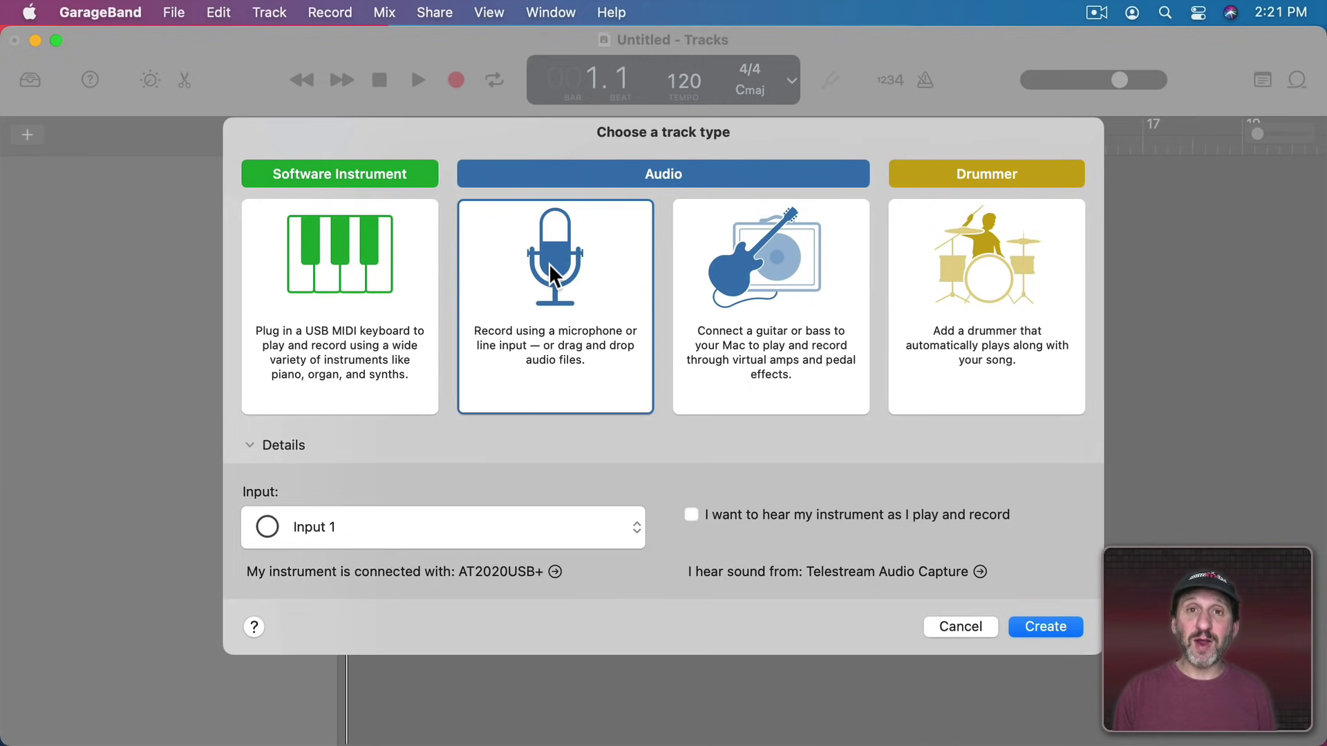
left_click(1052, 625)
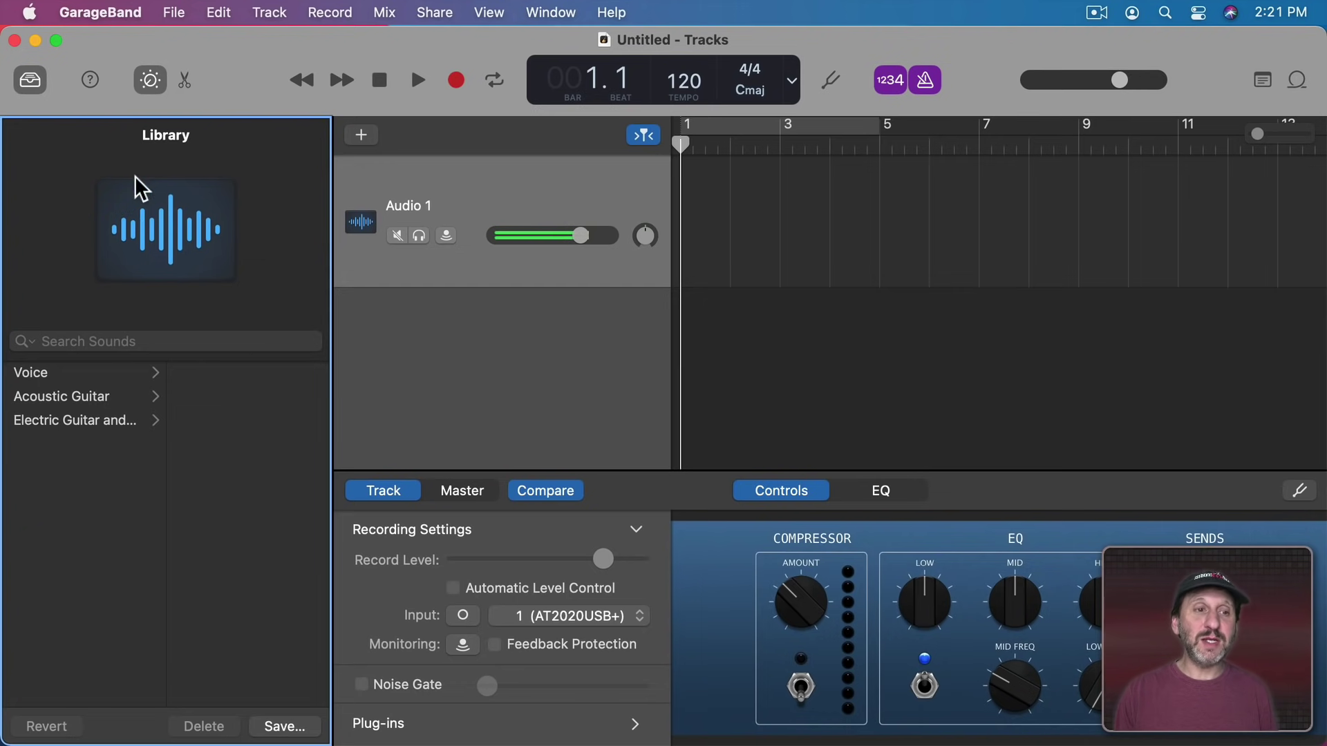
Step: Hide the Library, turn off metronome and count-in, and set the display to Time
left_click(31, 82)
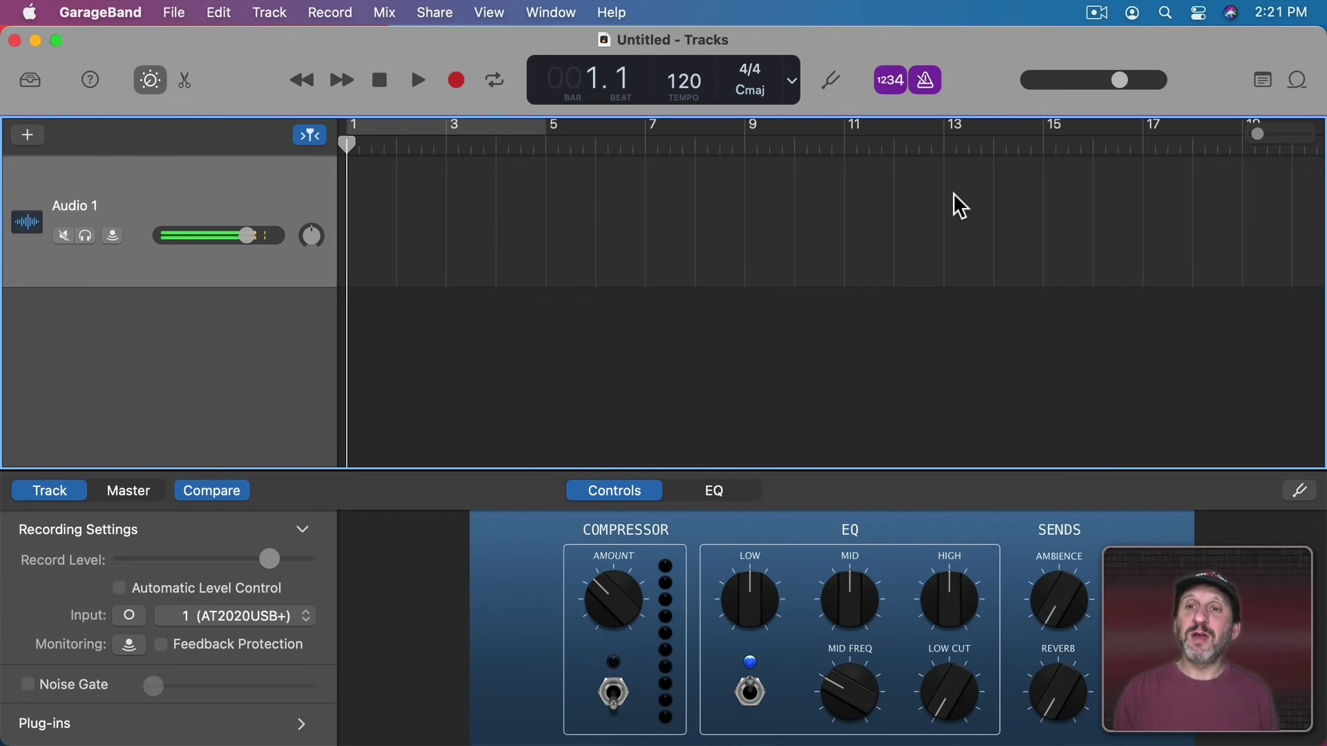
left_click(926, 80)
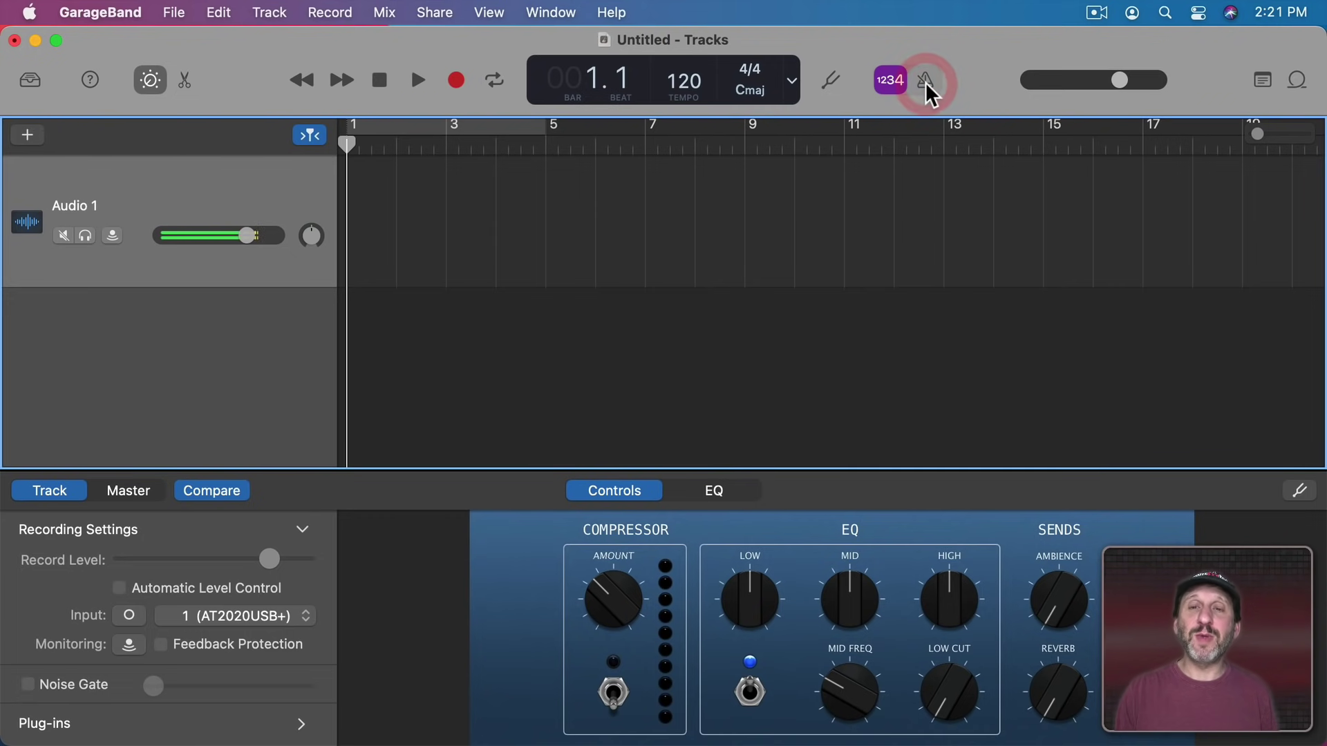
left_click(895, 82)
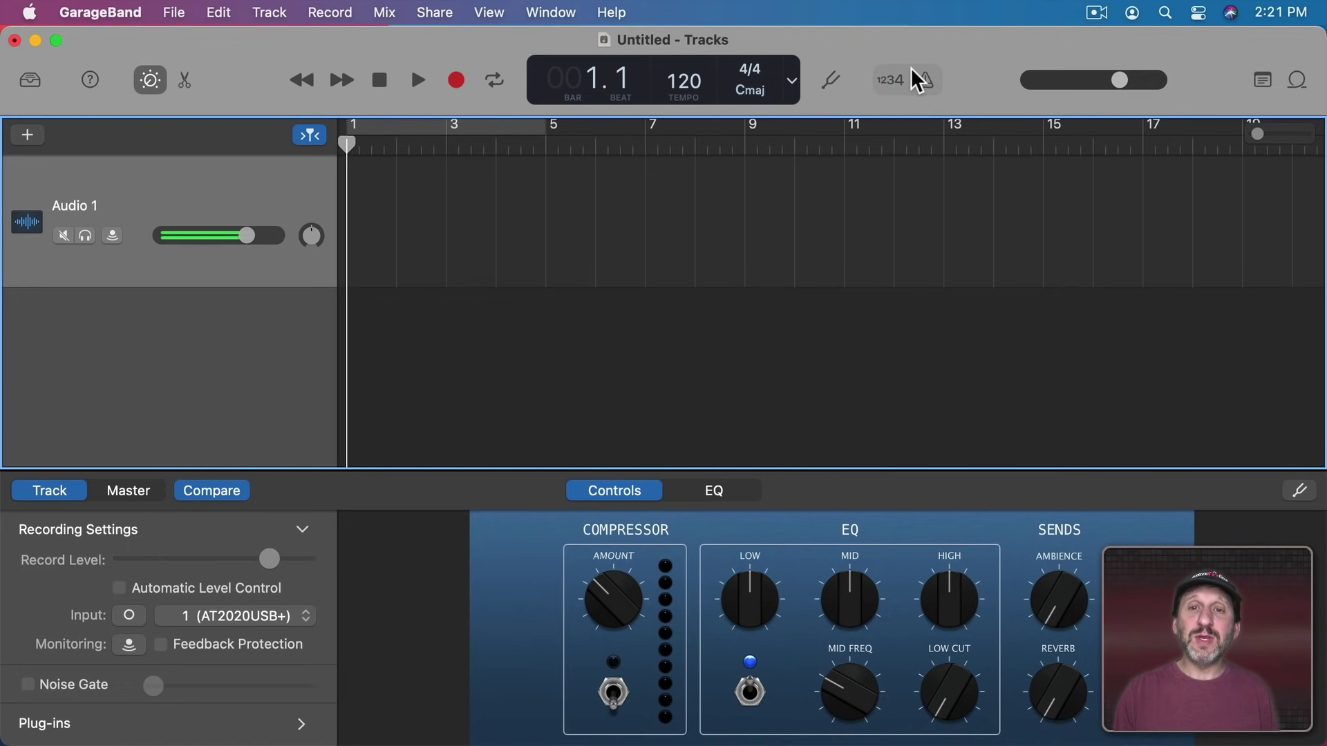
left_click(791, 81)
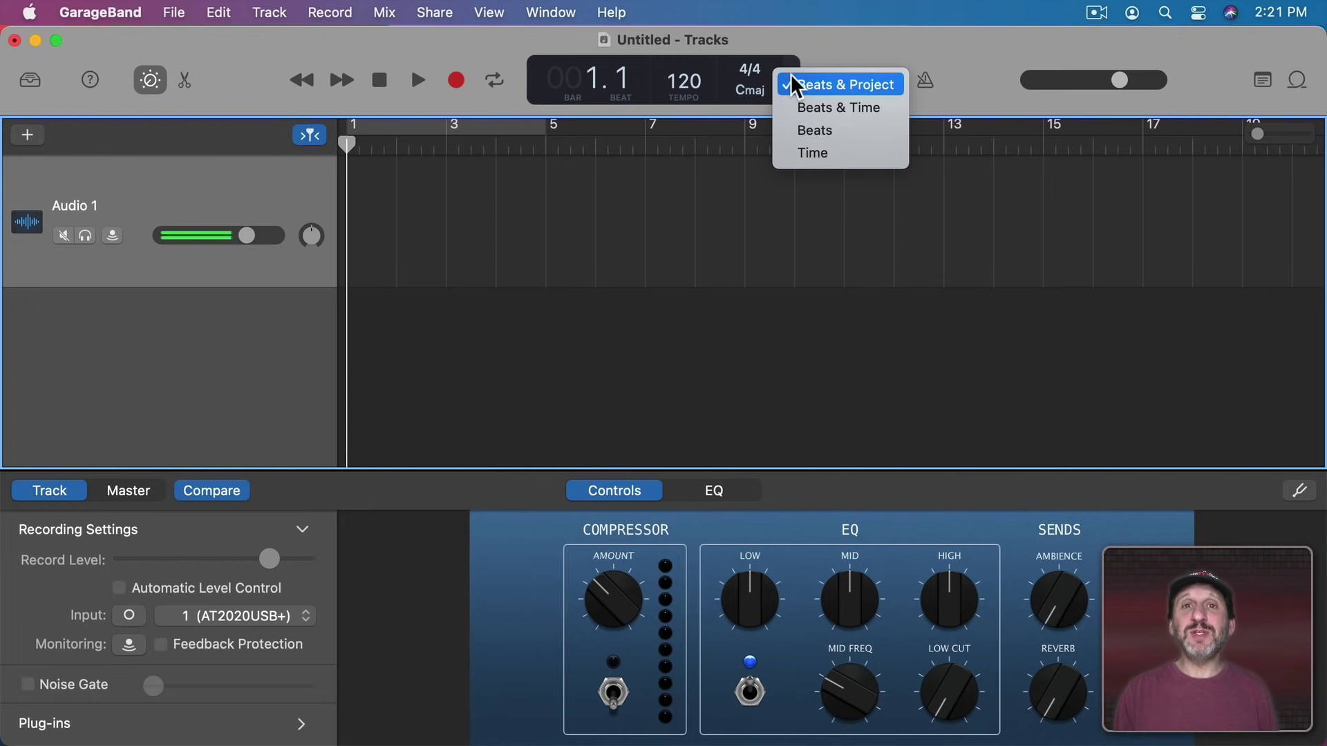
left_click(808, 153)
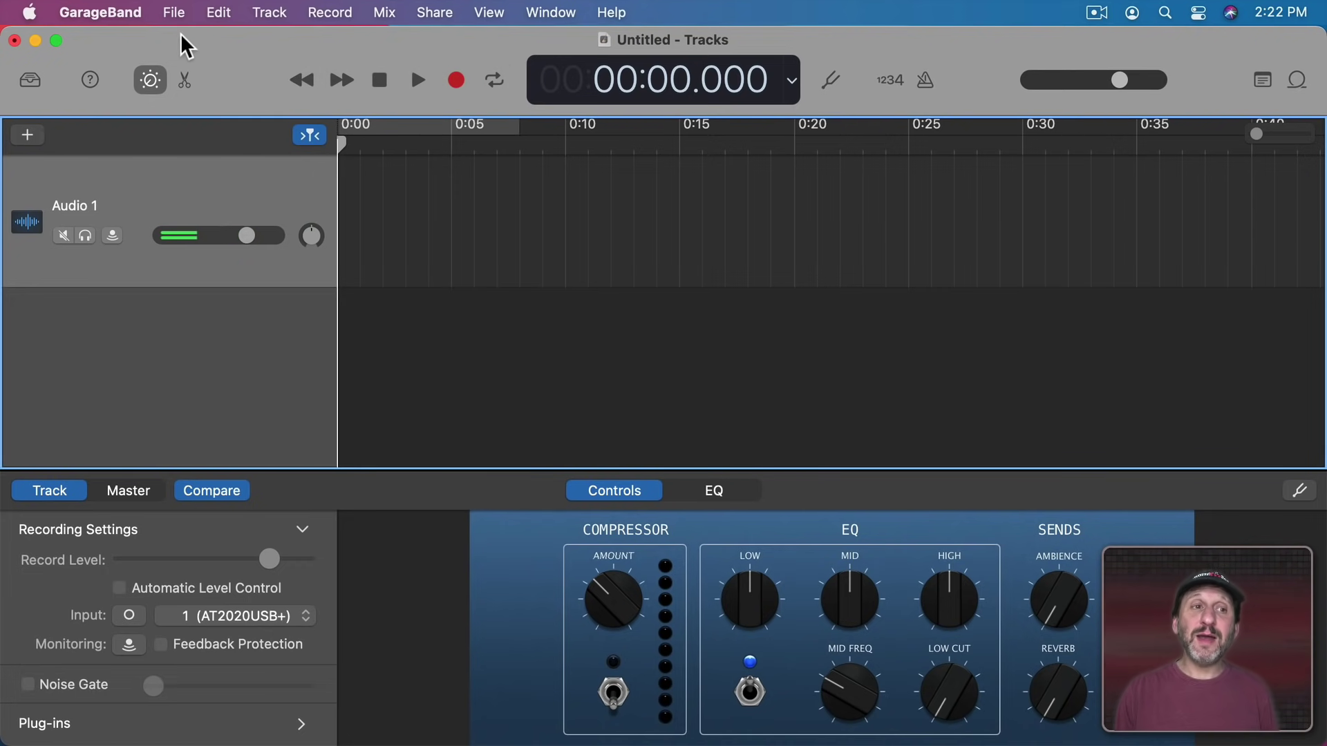
Step: Drag Wombats.m4a from Finder onto the Audio 1 track
left_click_drag(151, 50, 565, 50)
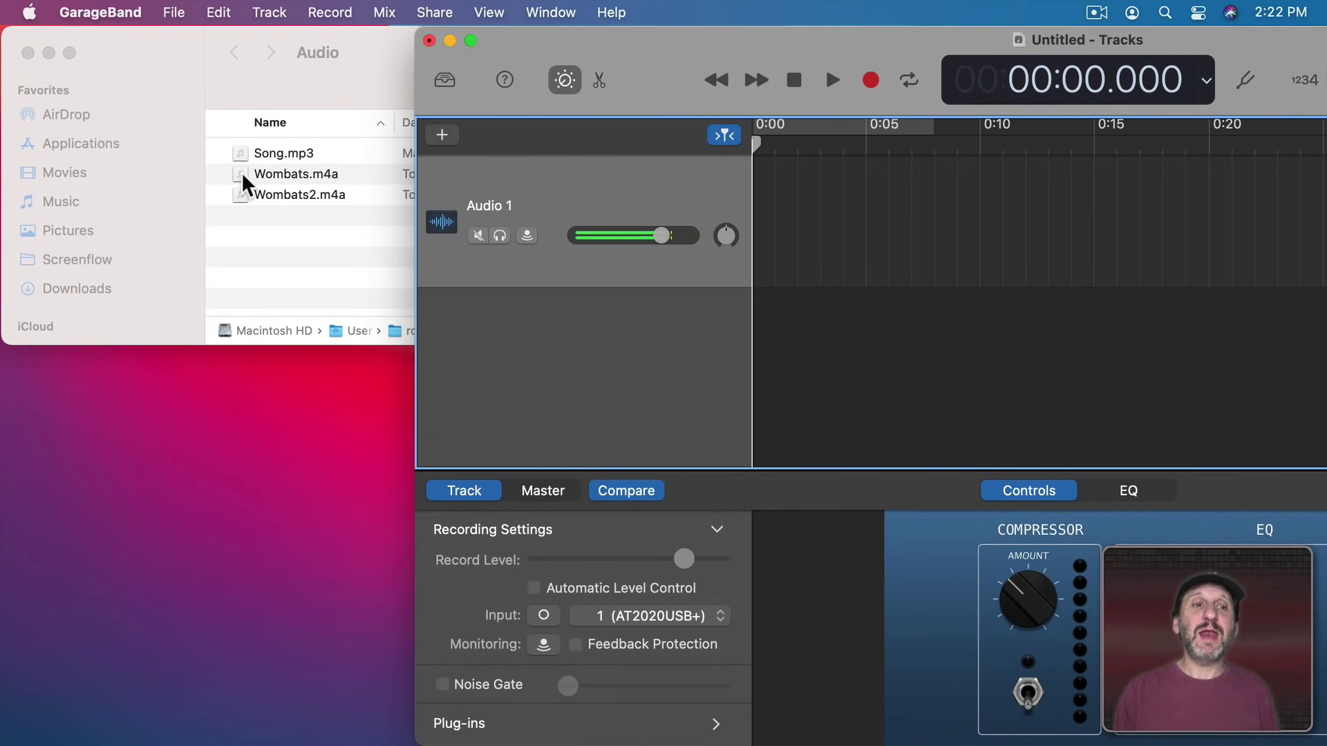
mouse_move(252, 181)
left_mouse_down()
mouse_move(861, 221)
mouse_move(769, 228)
mouse_move(760, 202)
left_mouse_up()
left_click_drag(730, 38, 317, 12)
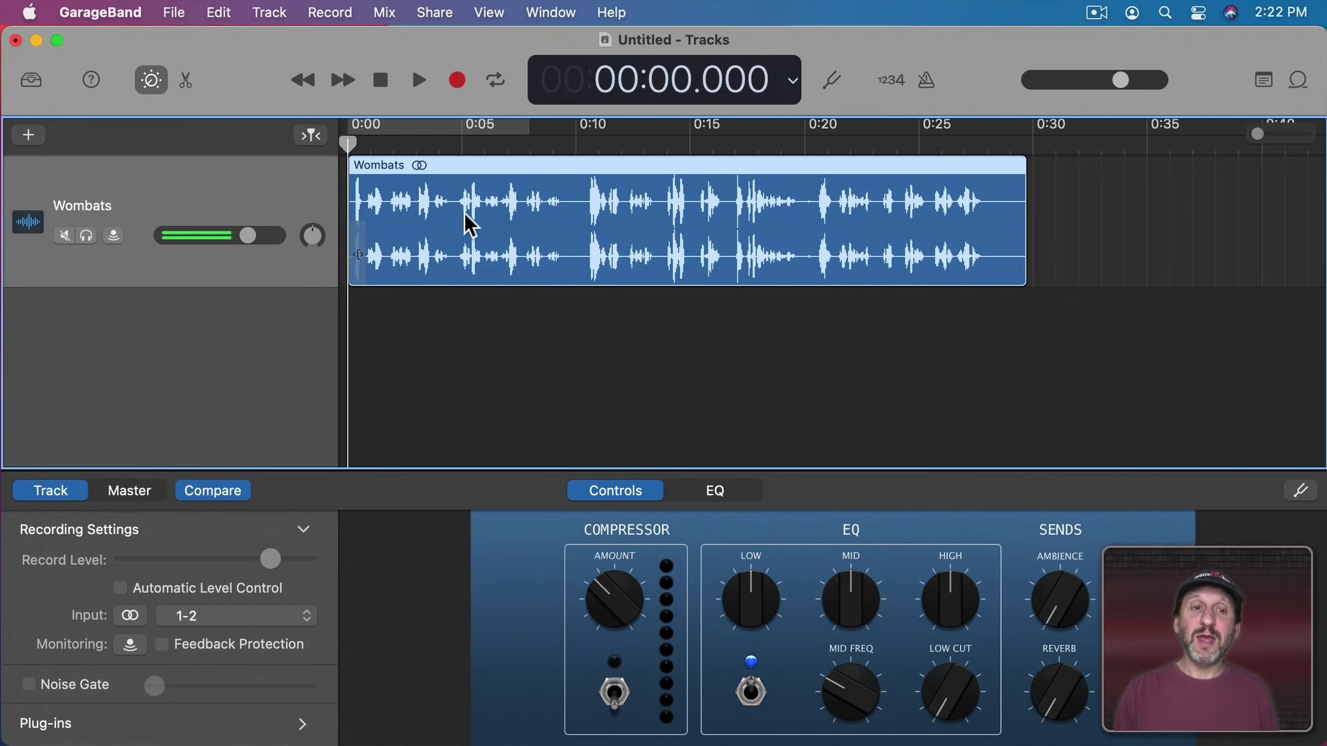
Step: Play the Wombats recording from the start, then preview it from 0:20
left_click(420, 81)
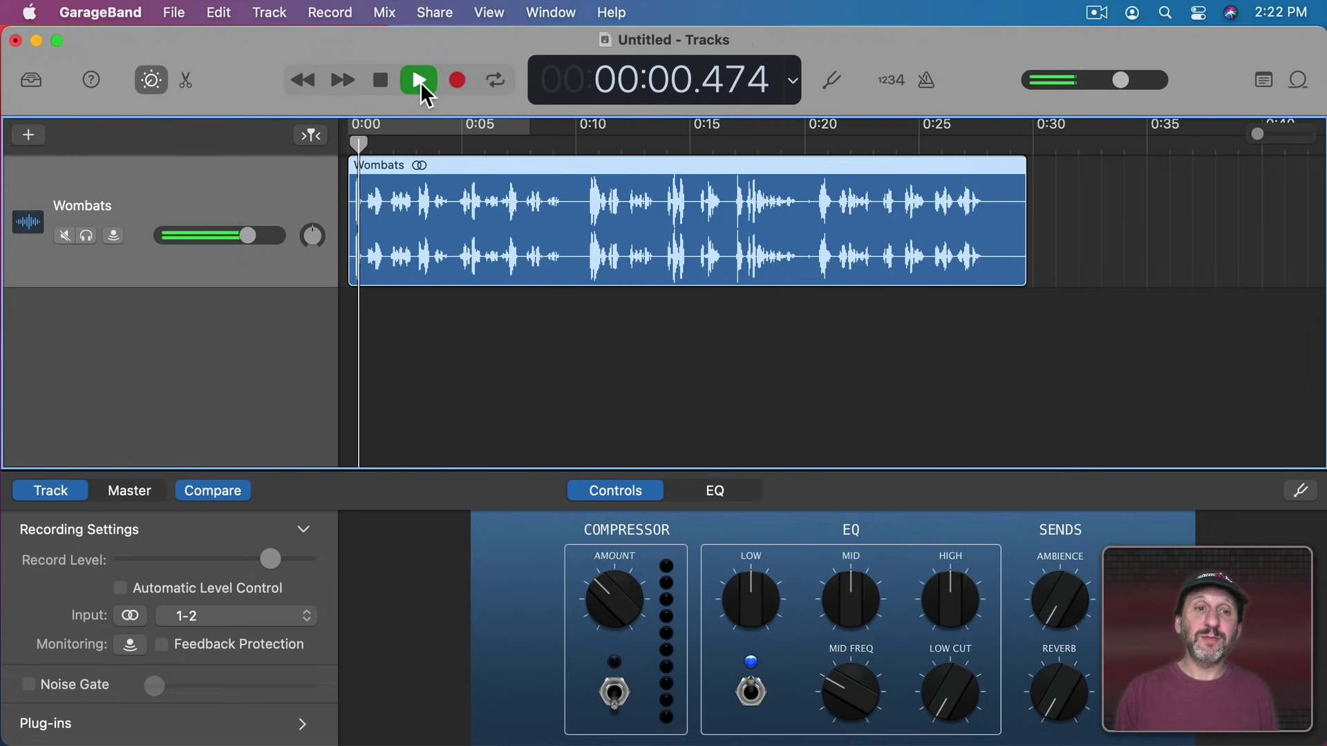
left_click(380, 77)
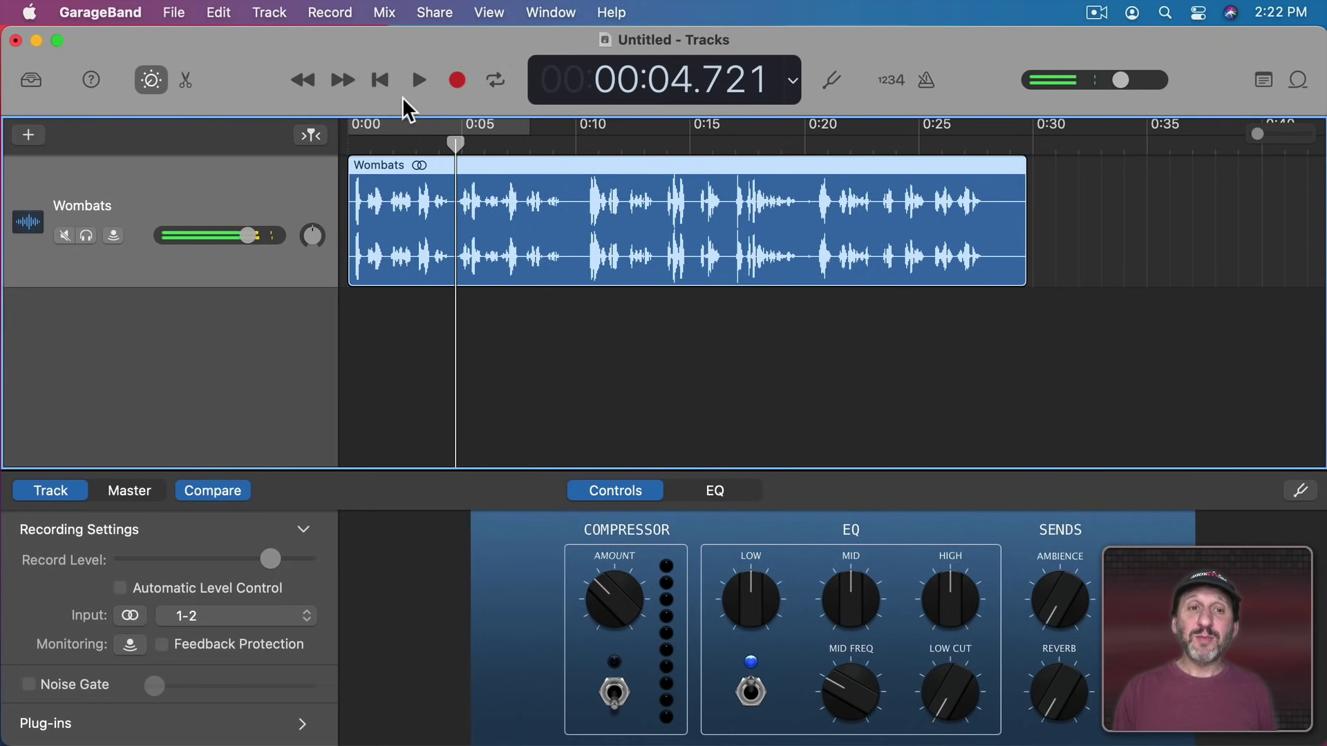
left_click_drag(456, 145, 805, 145)
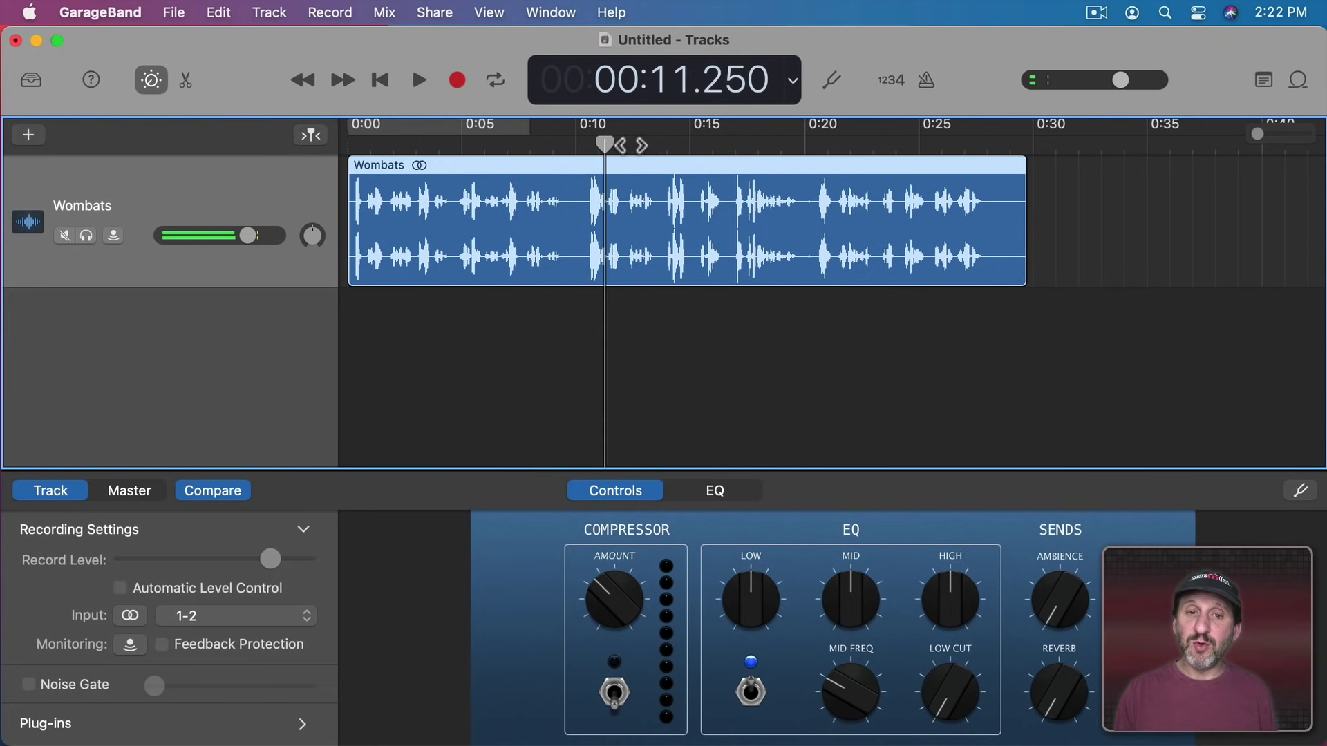
left_click(413, 80)
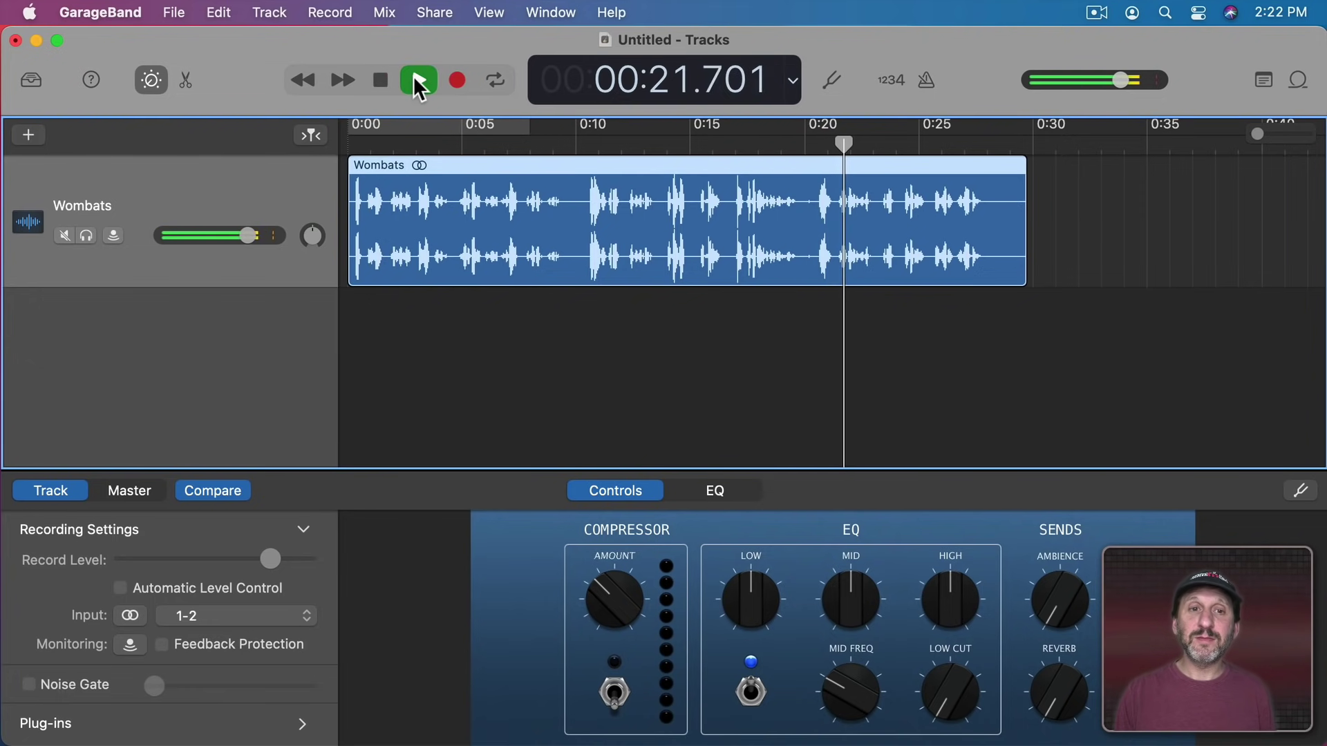
left_click(413, 79)
Step: Set the playhead at 00:20.000 and trim the Wombats region's end to it
left_click_drag(696, 131, 805, 137)
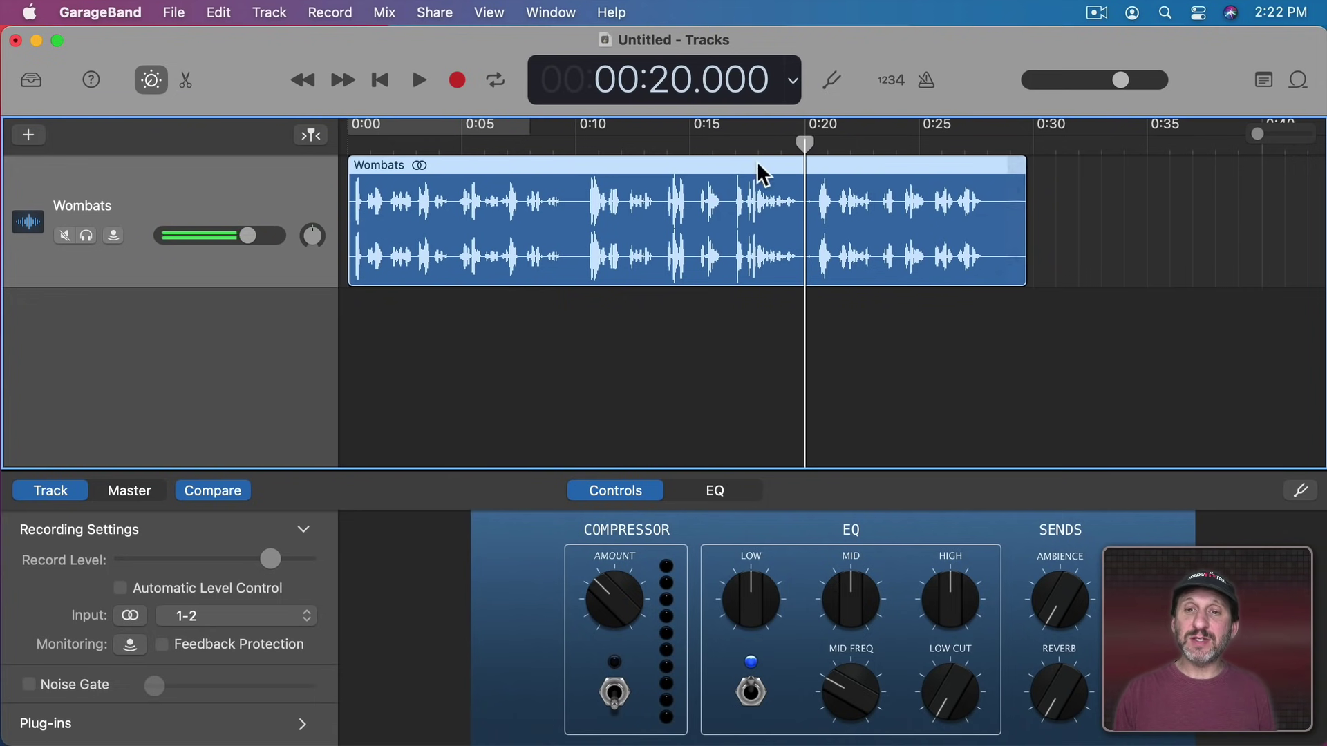
left_click_drag(803, 143, 804, 144)
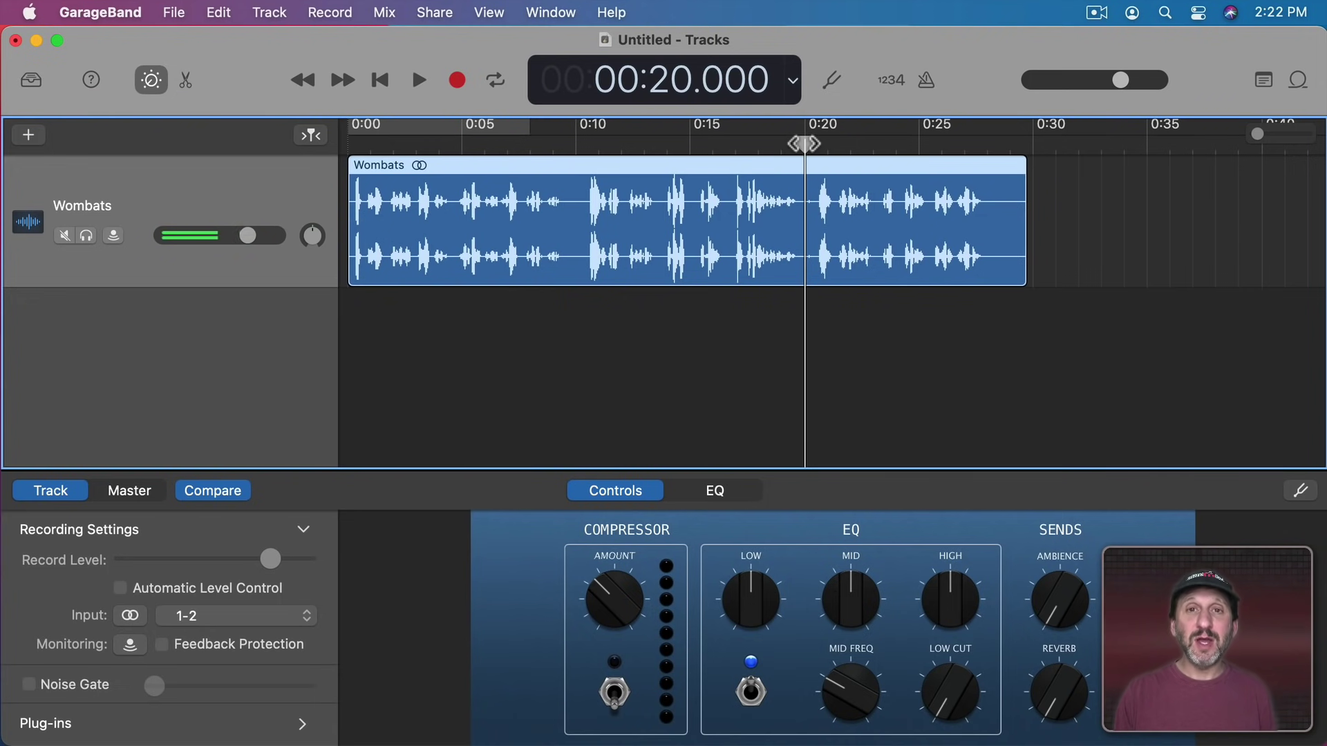
left_click(803, 143)
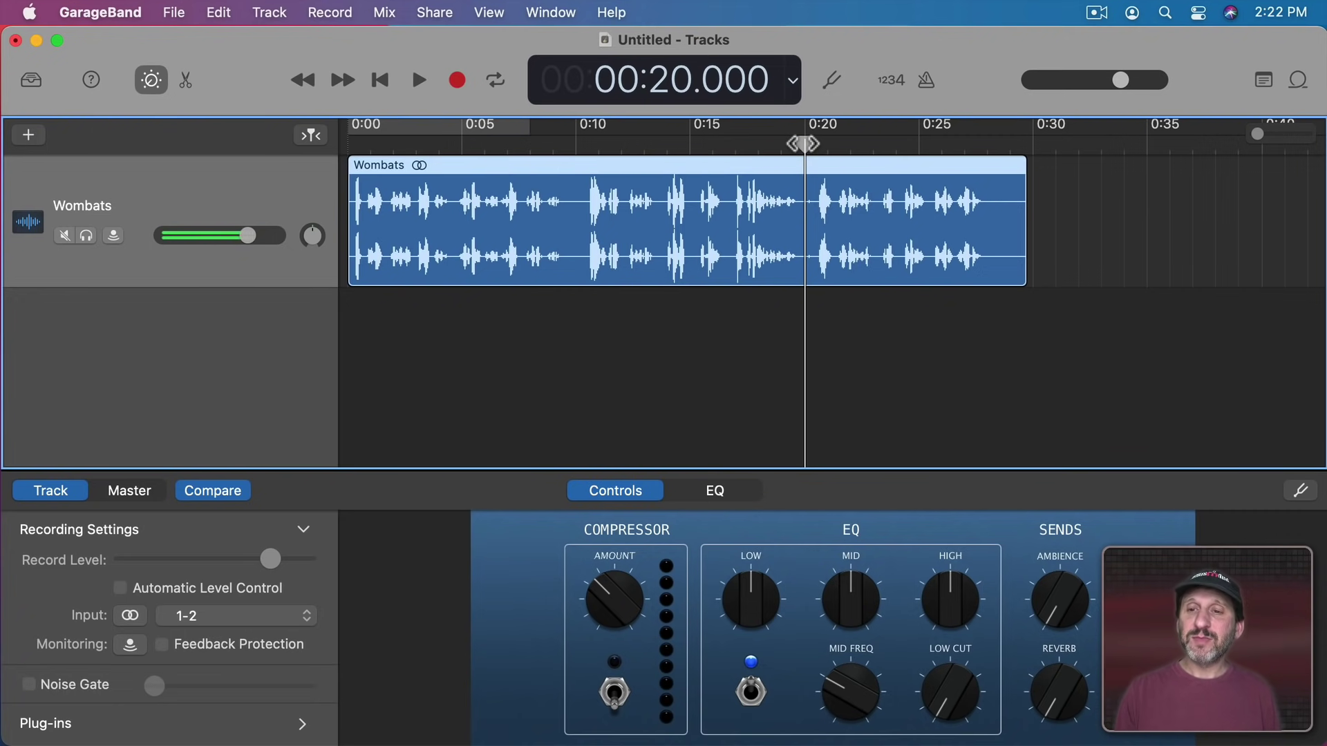
mouse_move(1018, 254)
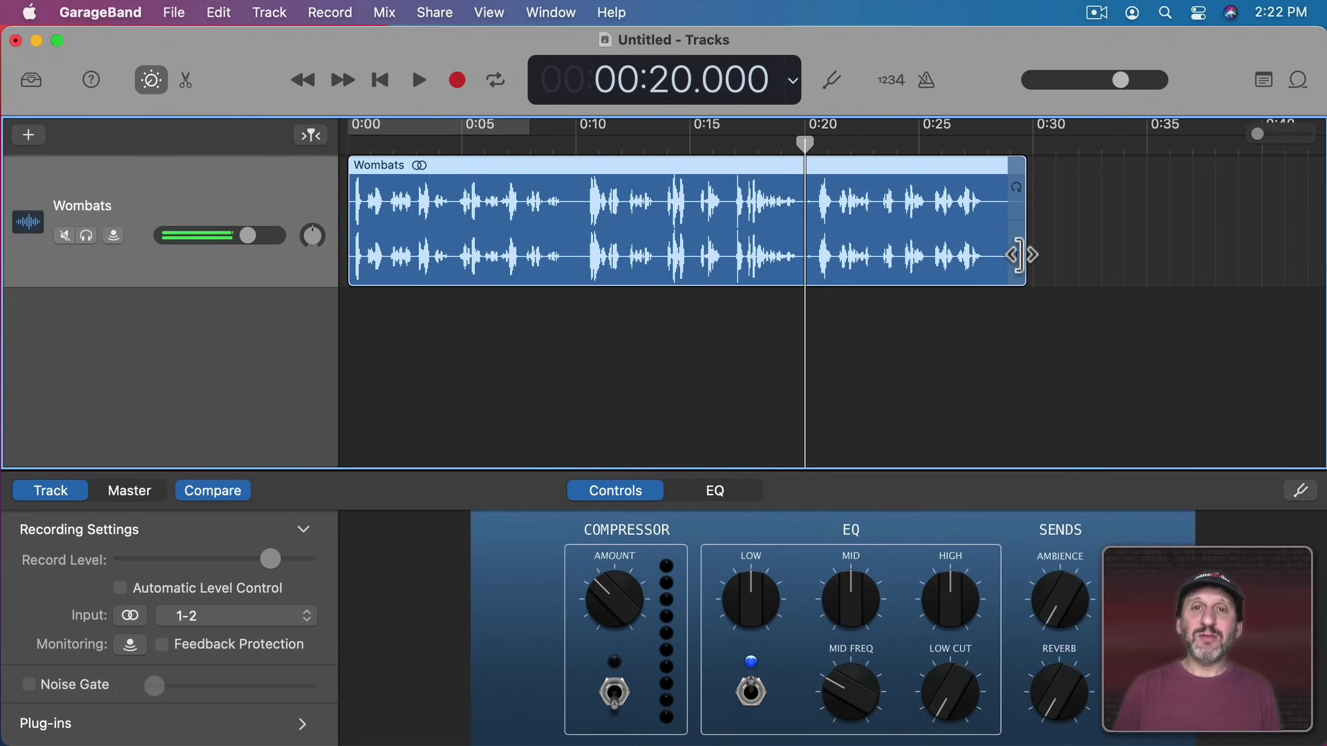
left_click_drag(1019, 255, 805, 260)
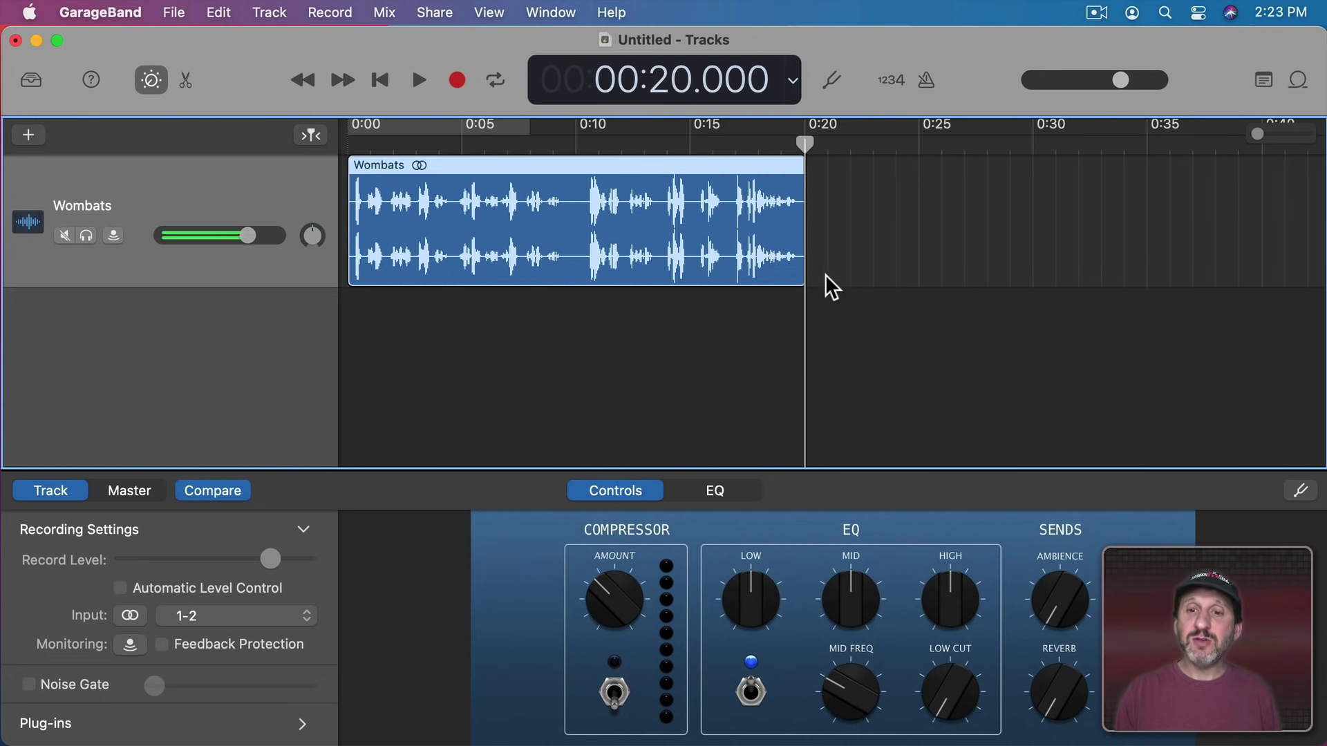
mouse_move(803, 261)
left_mouse_down()
mouse_move(1012, 263)
mouse_move(542, 231)
mouse_move(820, 237)
mouse_move(745, 236)
mouse_move(797, 239)
left_mouse_up()
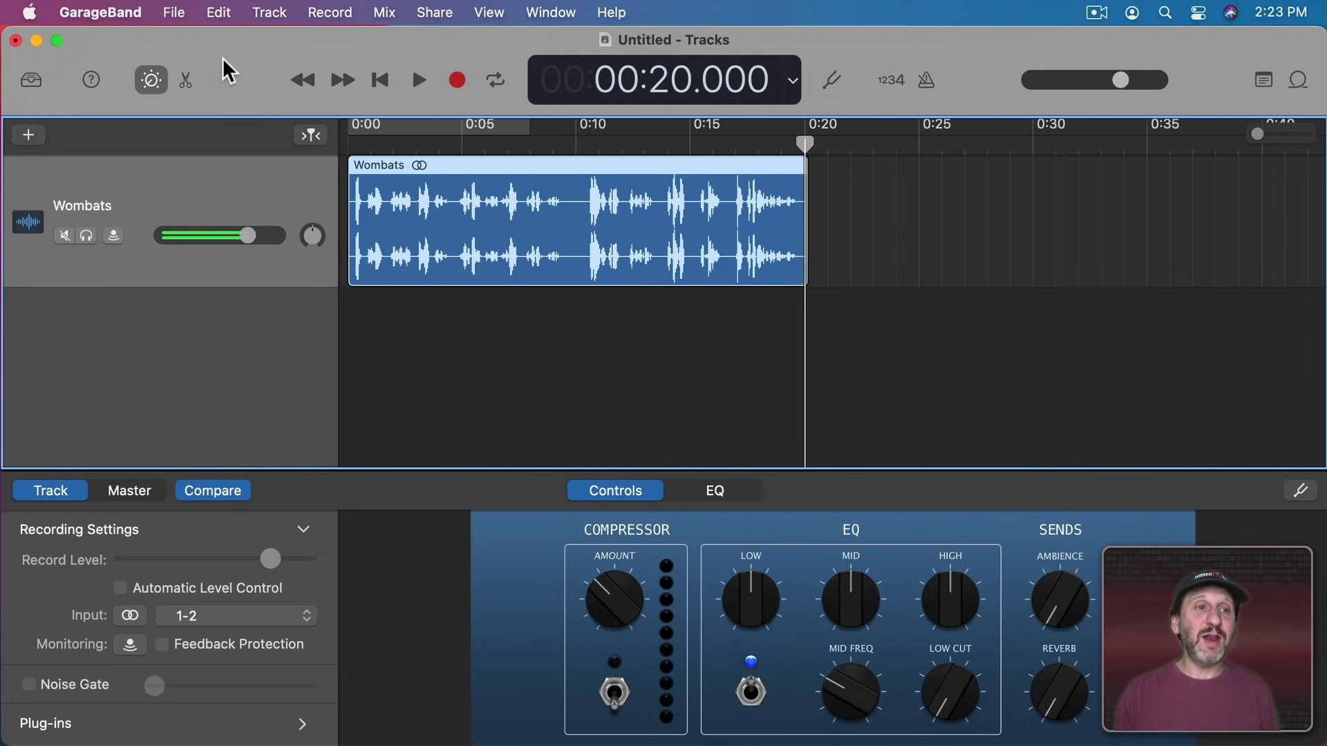
left_click(172, 13)
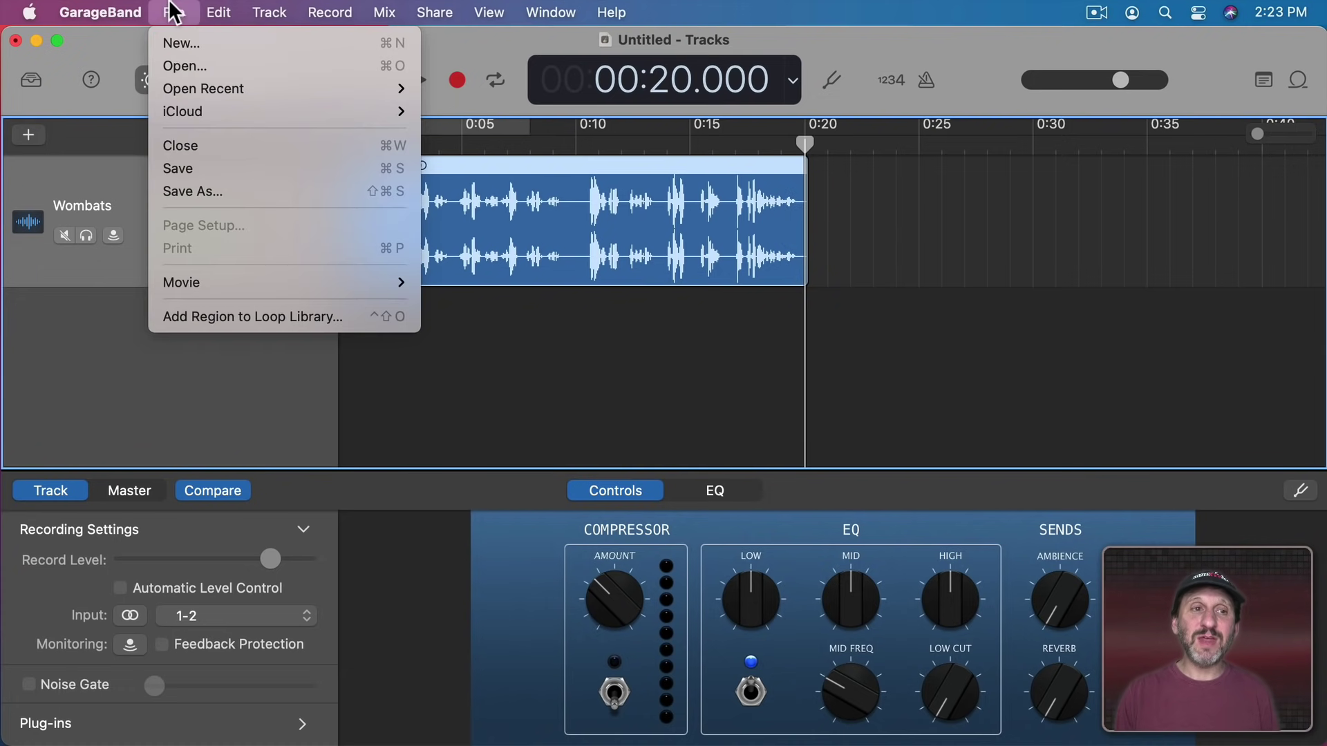
left_click(194, 168)
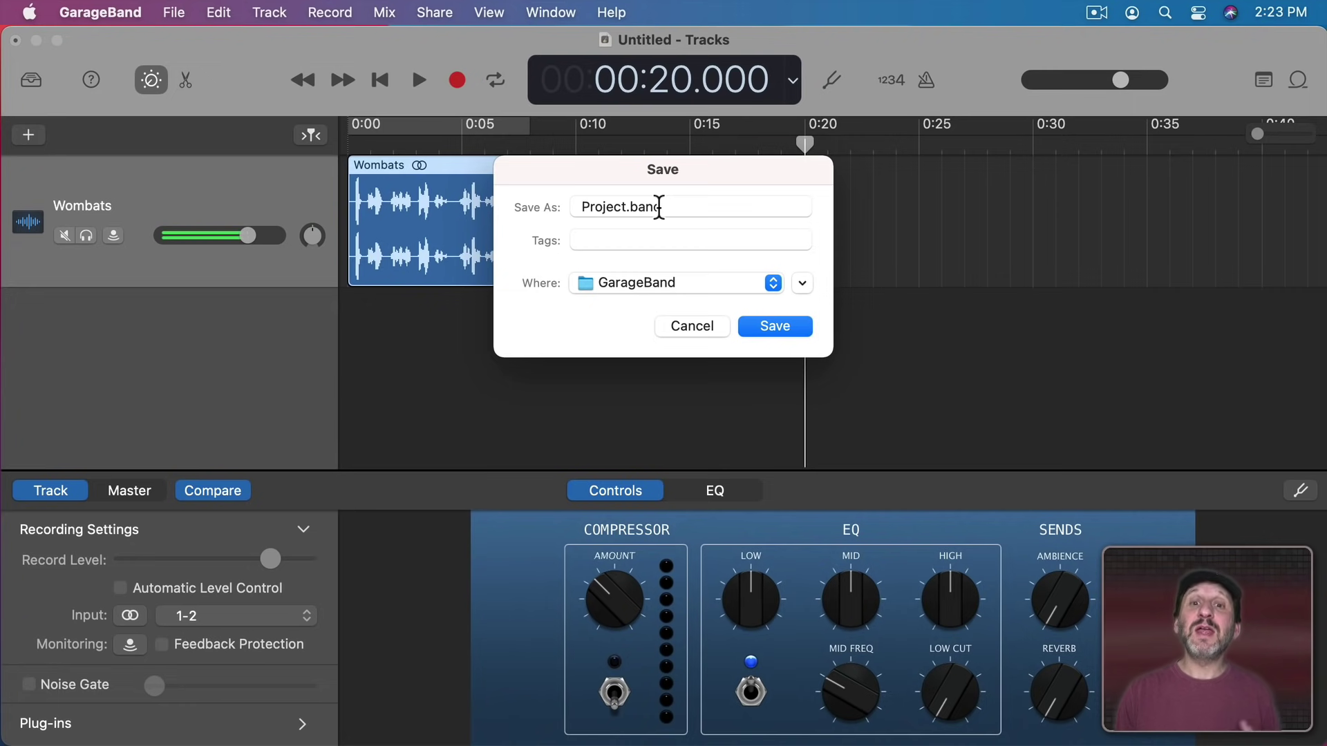
left_click(690, 323)
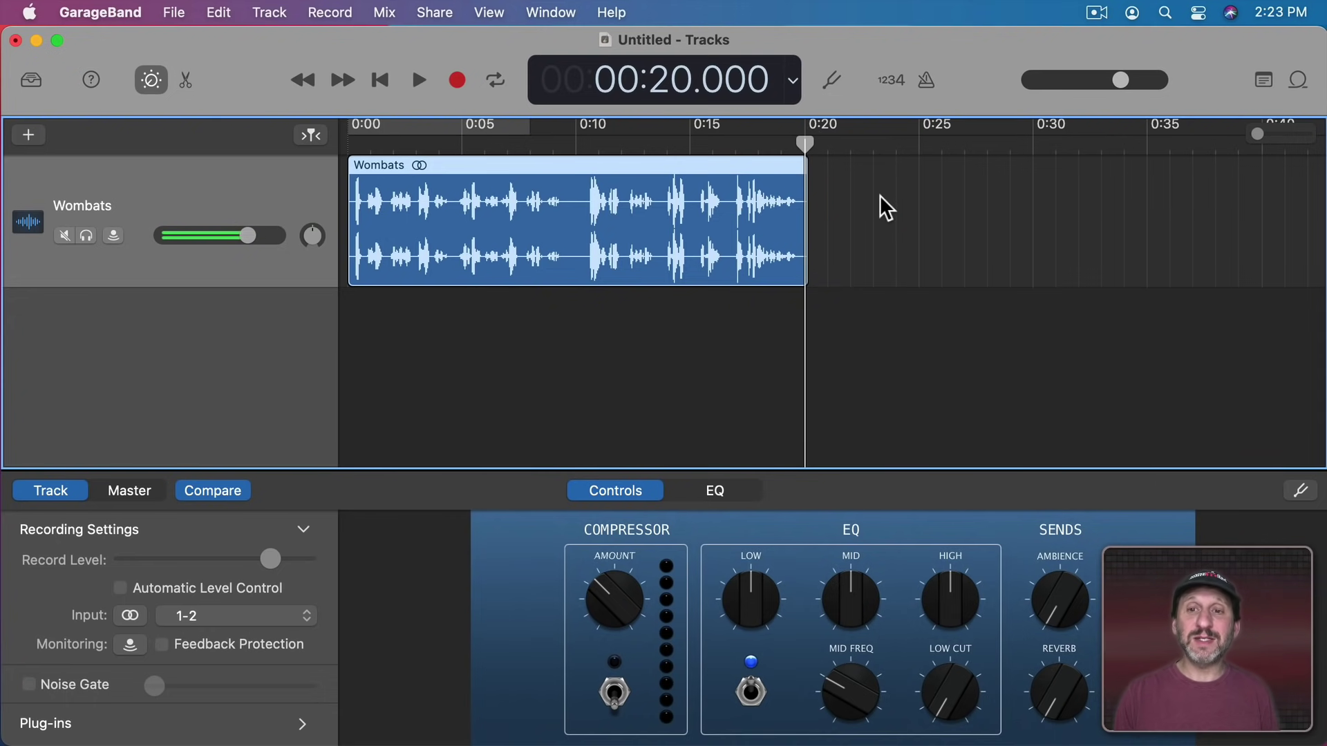
Step: Move the project end marker back to about 0:20, aligned with the region end
scroll(880, 194, "right", 3)
scroll(880, 195, "right", 4)
scroll(880, 195, "right", 5)
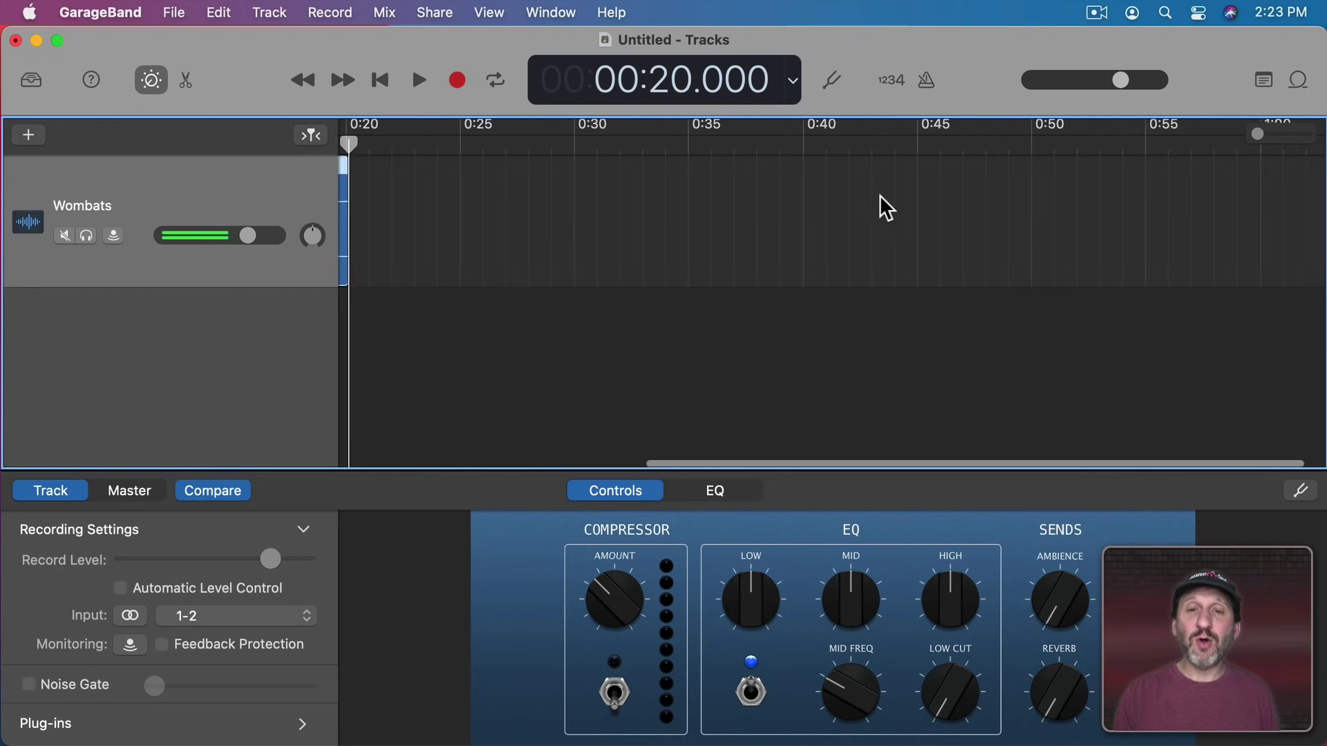
scroll(880, 195, "right", 1)
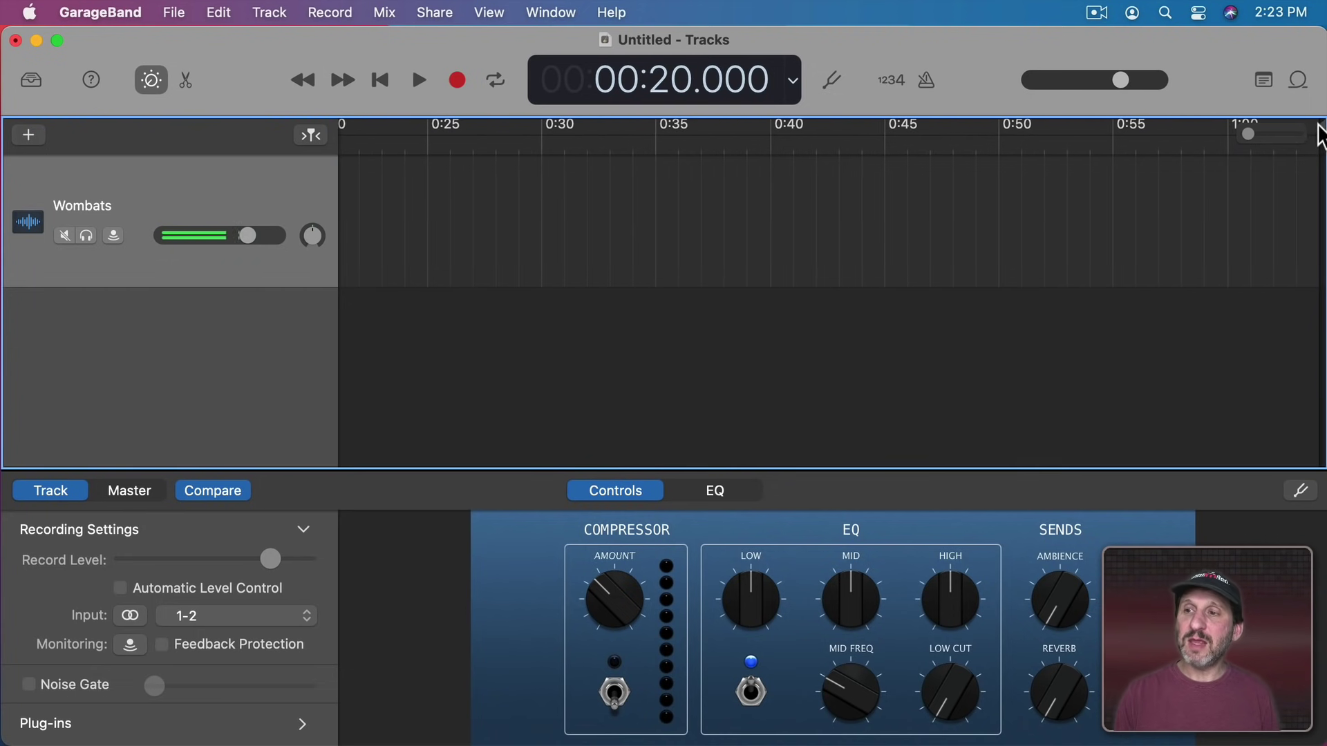
left_click_drag(1318, 122, 368, 137)
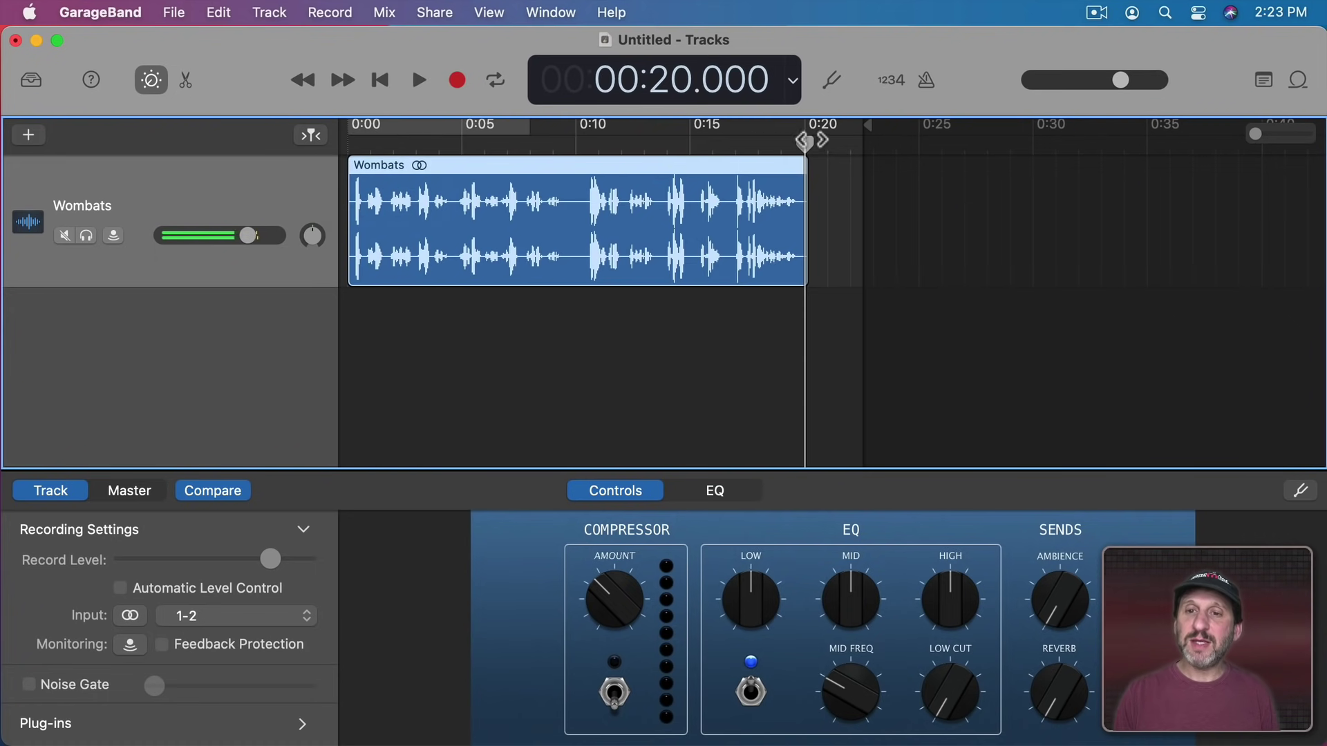
left_click_drag(860, 126, 816, 125)
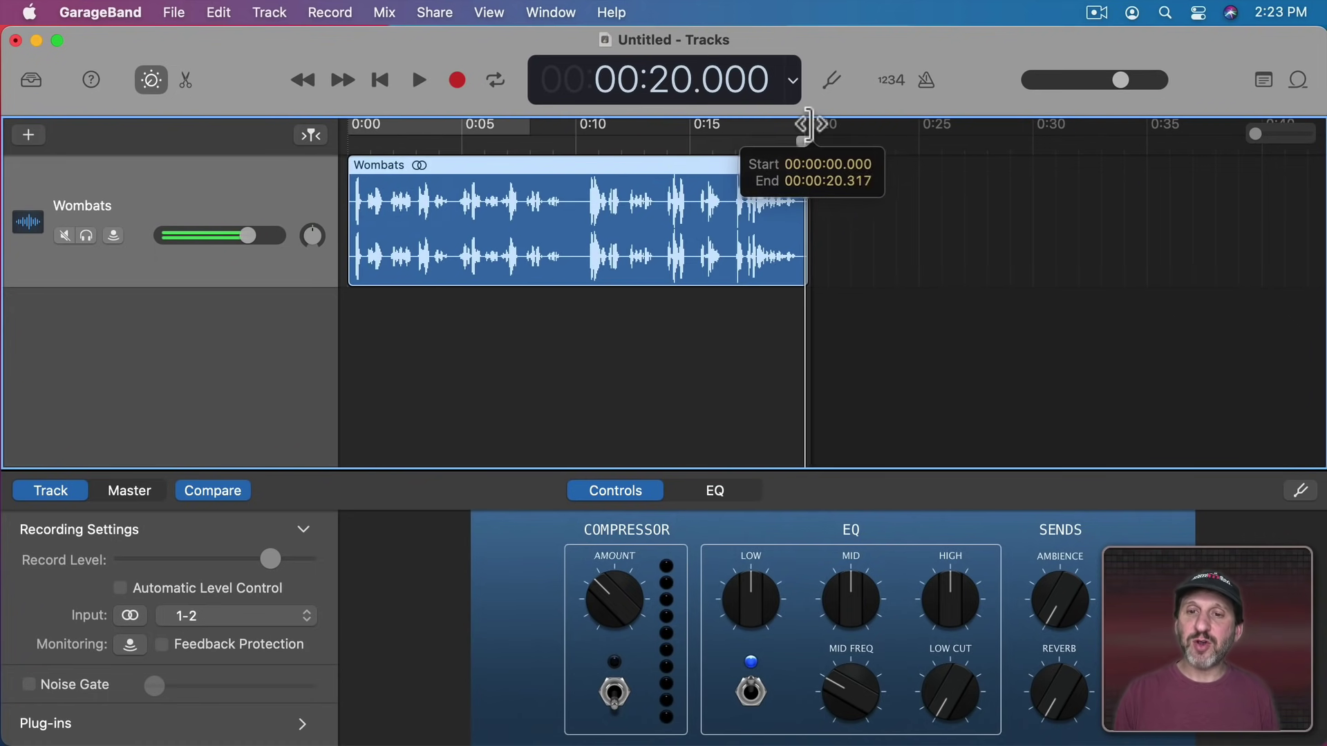
left_click_drag(816, 124, 821, 125)
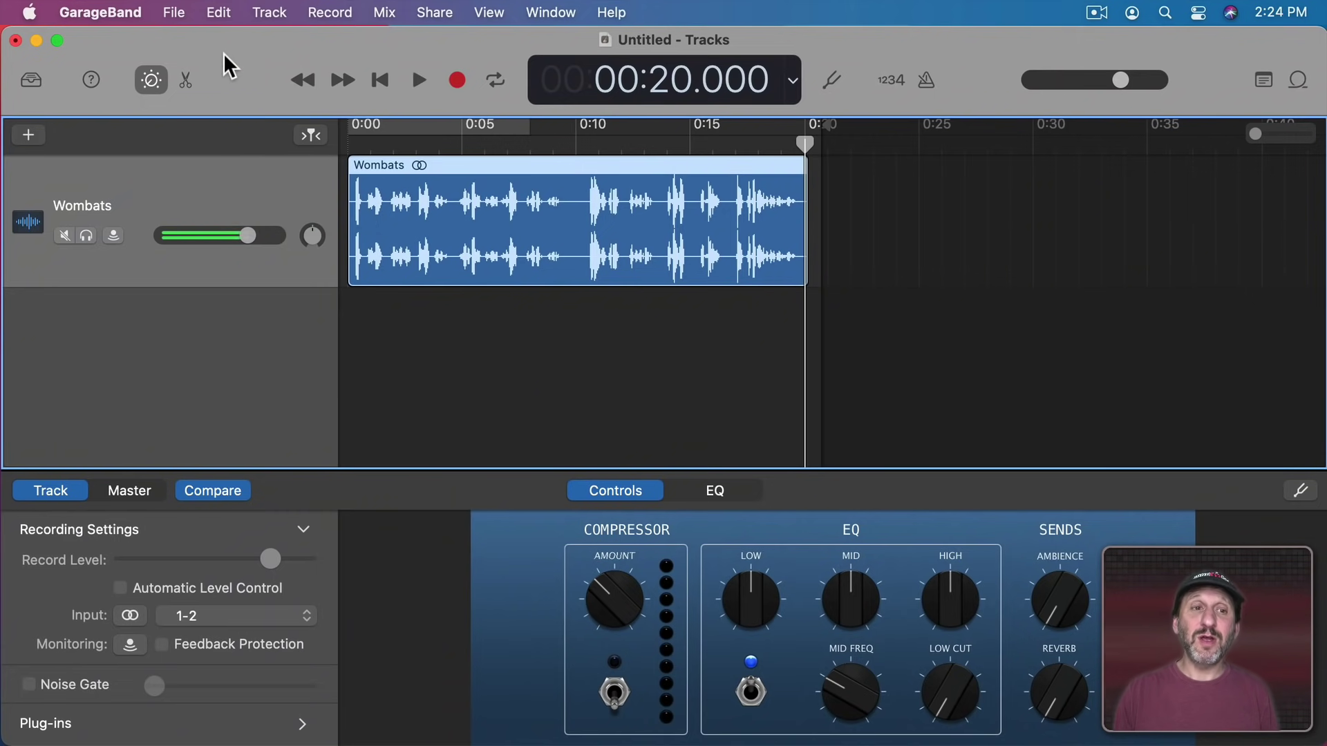
Step: Drag the Wombats2 recording from Finder onto the Wombats track
left_click_drag(236, 50, 624, 47)
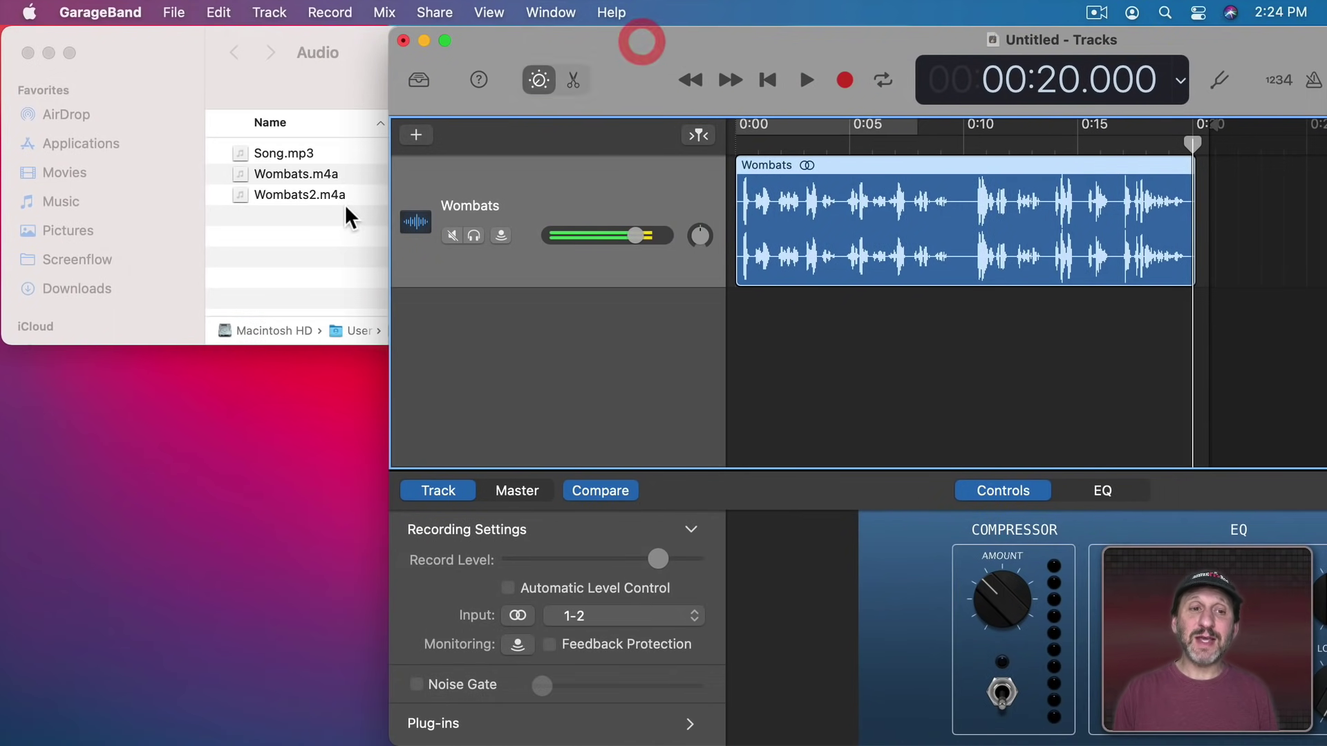
mouse_move(264, 205)
left_mouse_down()
mouse_move(836, 349)
mouse_move(1237, 218)
left_mouse_up()
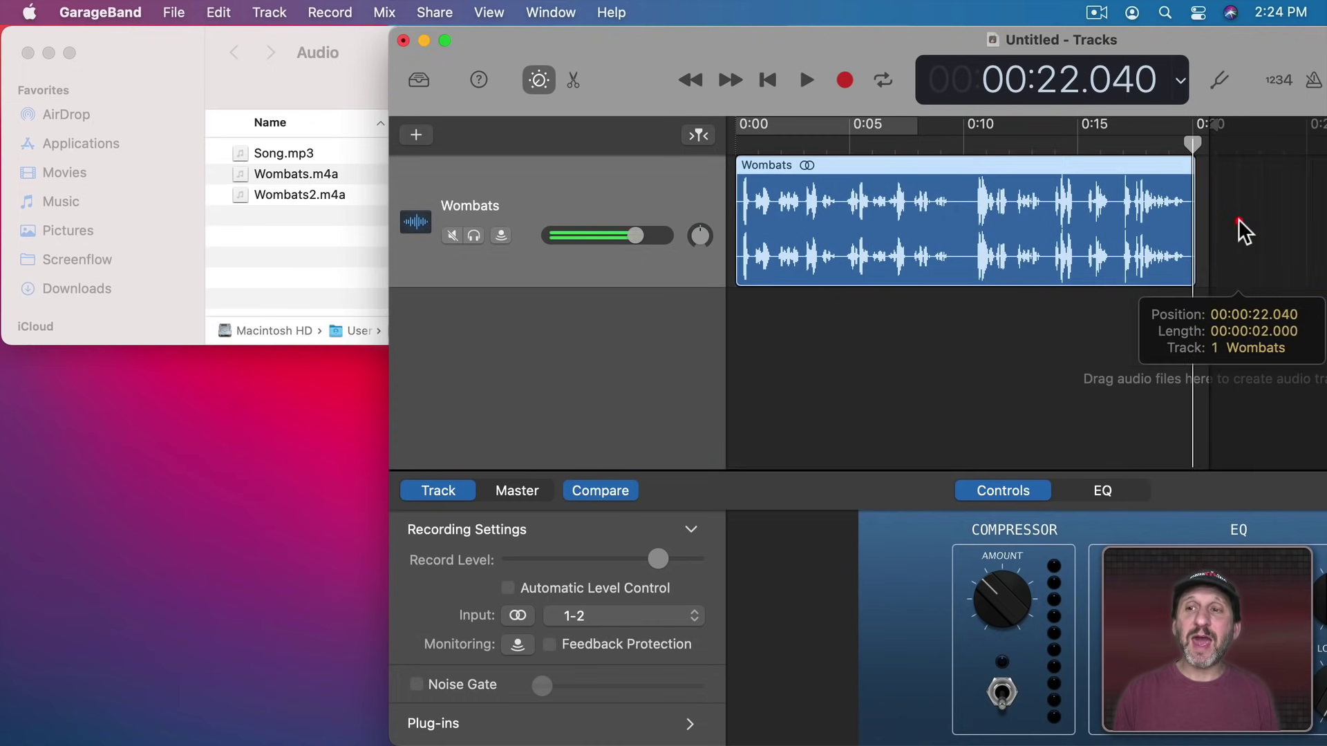
left_click_drag(1199, 39, 819, 10)
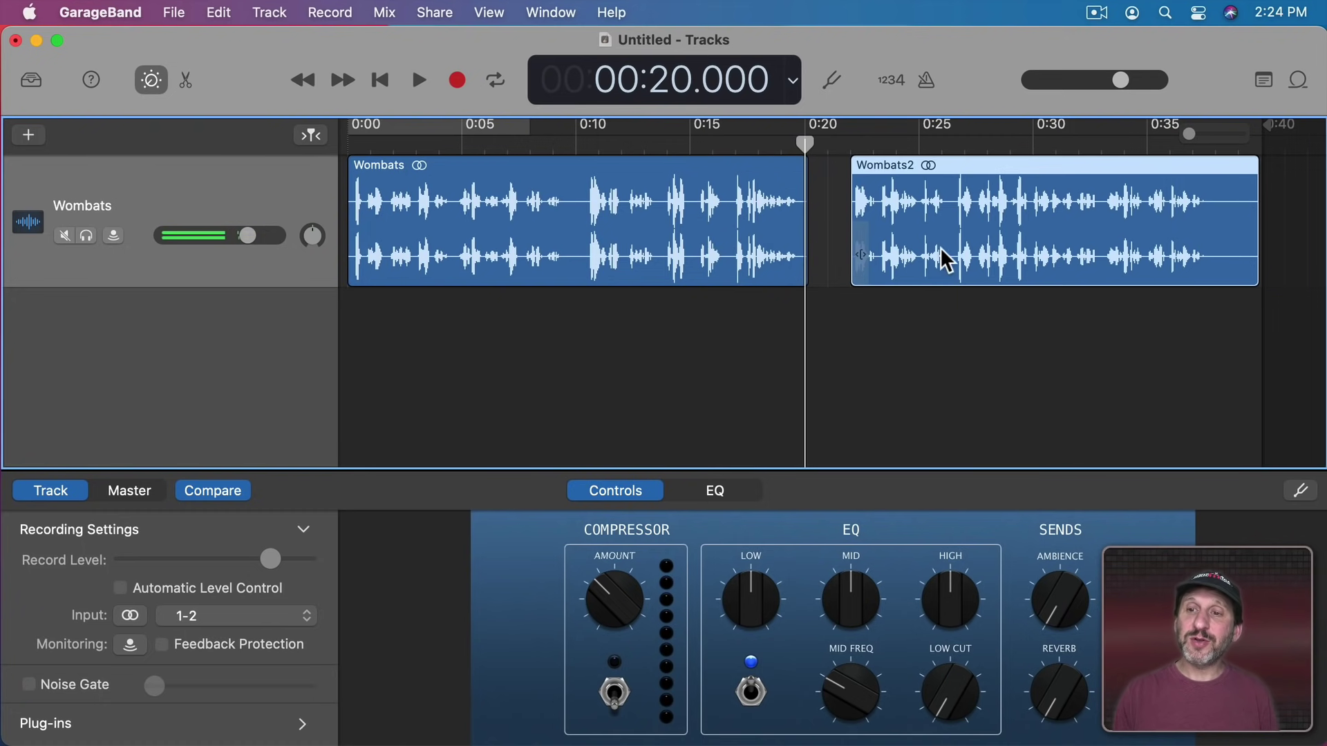
Step: Butt Wombats2 against Wombats, trim its end to about 0:36, and adjust the project end
left_click_drag(1017, 167, 988, 167)
mouse_move(802, 141)
left_mouse_down()
mouse_move(851, 142)
mouse_move(895, 169)
left_mouse_up()
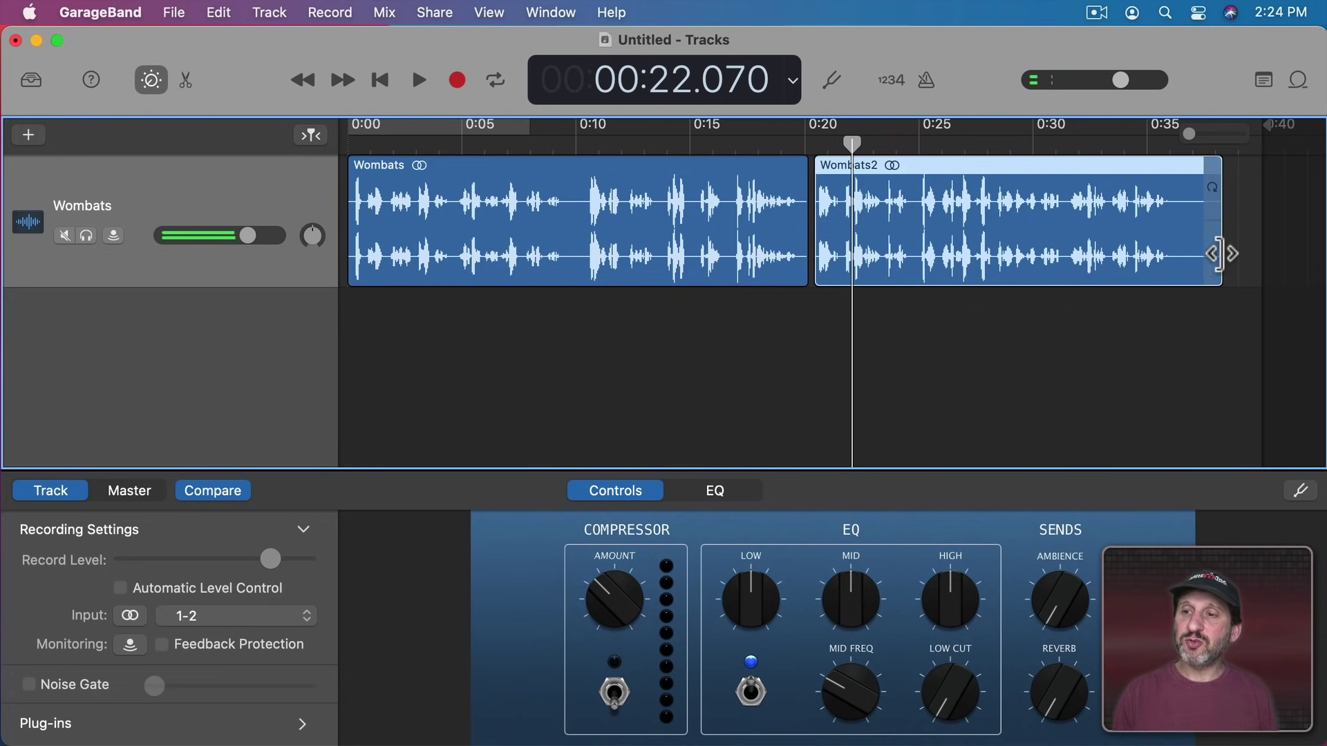
left_click_drag(1219, 255, 1173, 255)
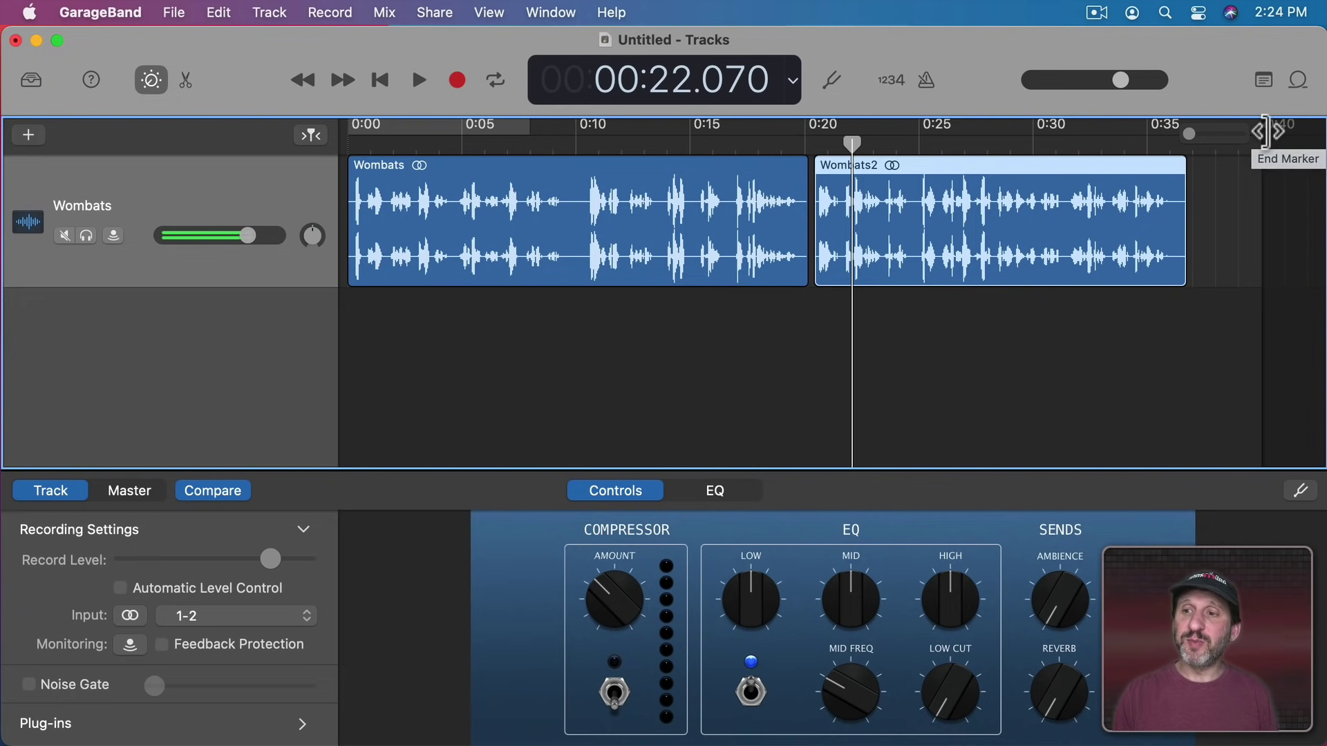
left_click_drag(1263, 132, 1206, 132)
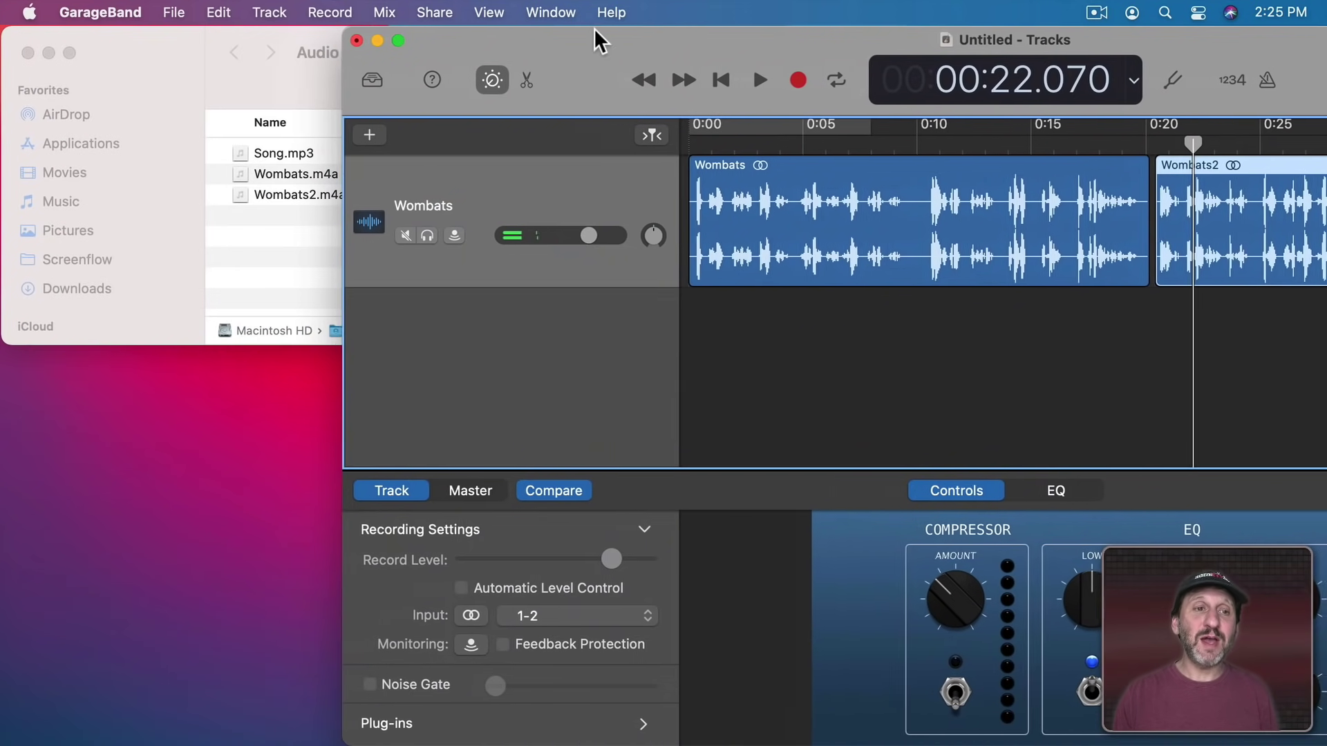
Step: Add Song.mp3 from Finder as a new track starting at 0:00
left_click_drag(361, 42, 608, 30)
mouse_move(238, 164)
left_mouse_down()
mouse_move(882, 261)
mouse_move(684, 351)
mouse_move(706, 340)
left_mouse_up()
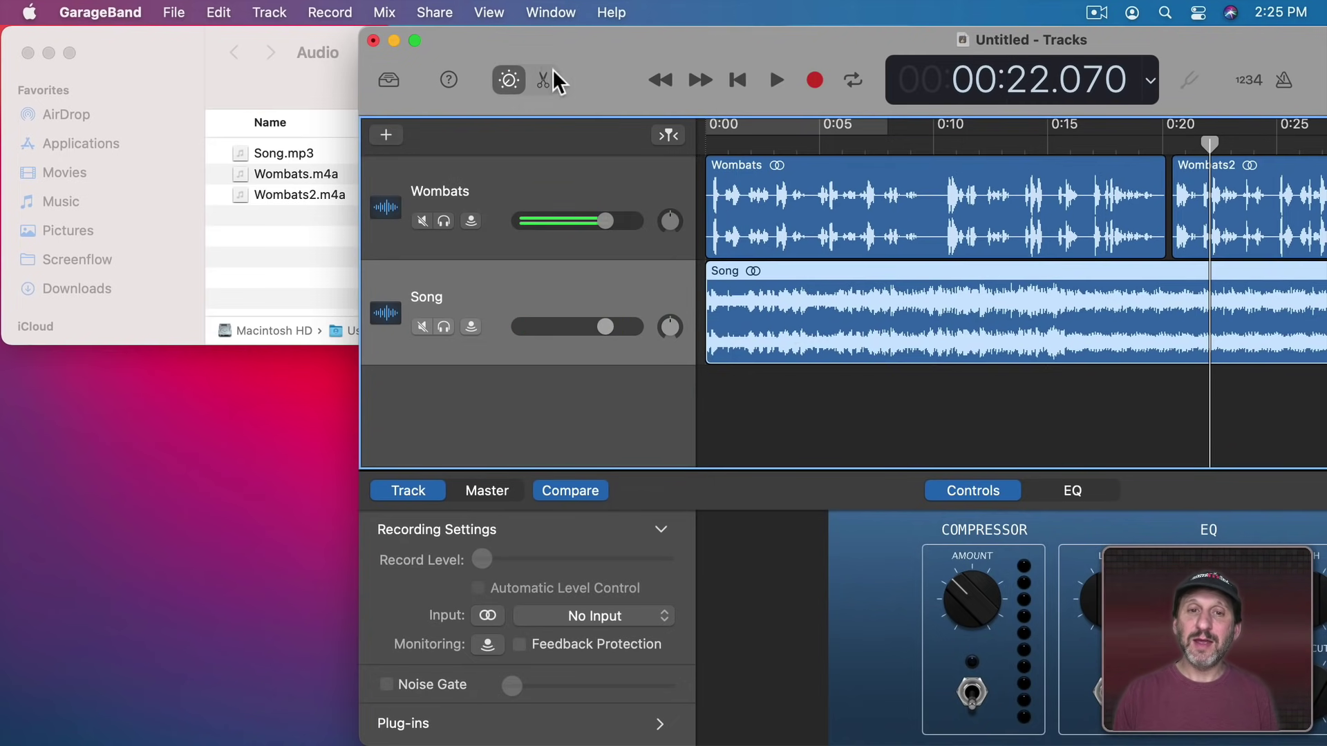
left_click_drag(478, 49, 120, 45)
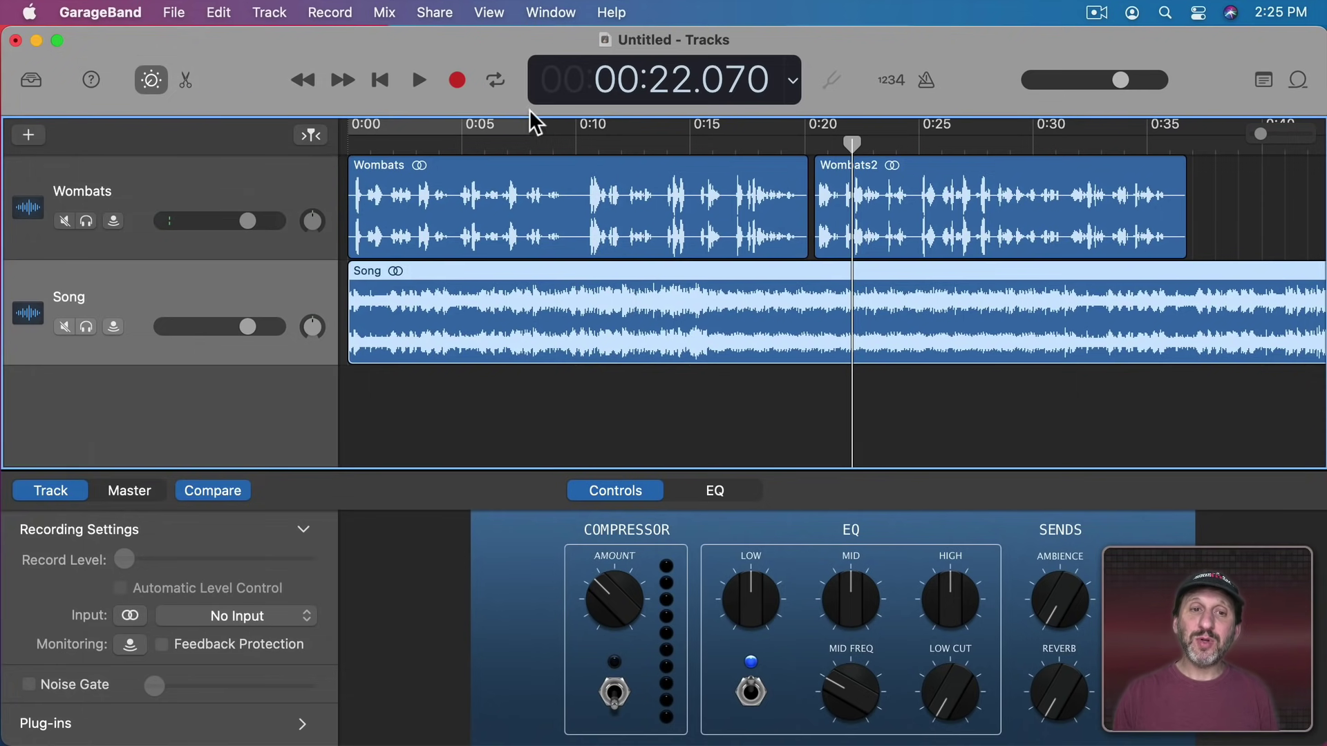
Step: Play the mix from the start and lower the Song track volume to -12 dB
key("Return")
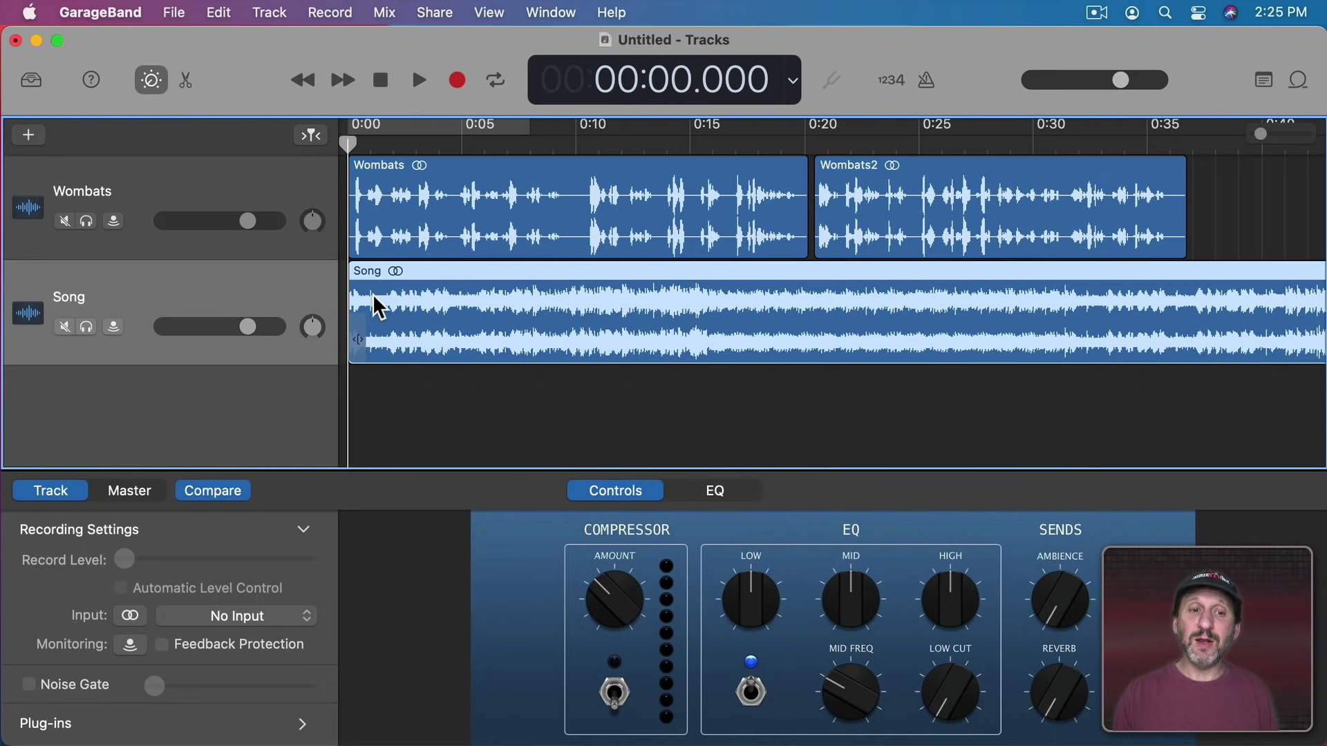
left_click(419, 80)
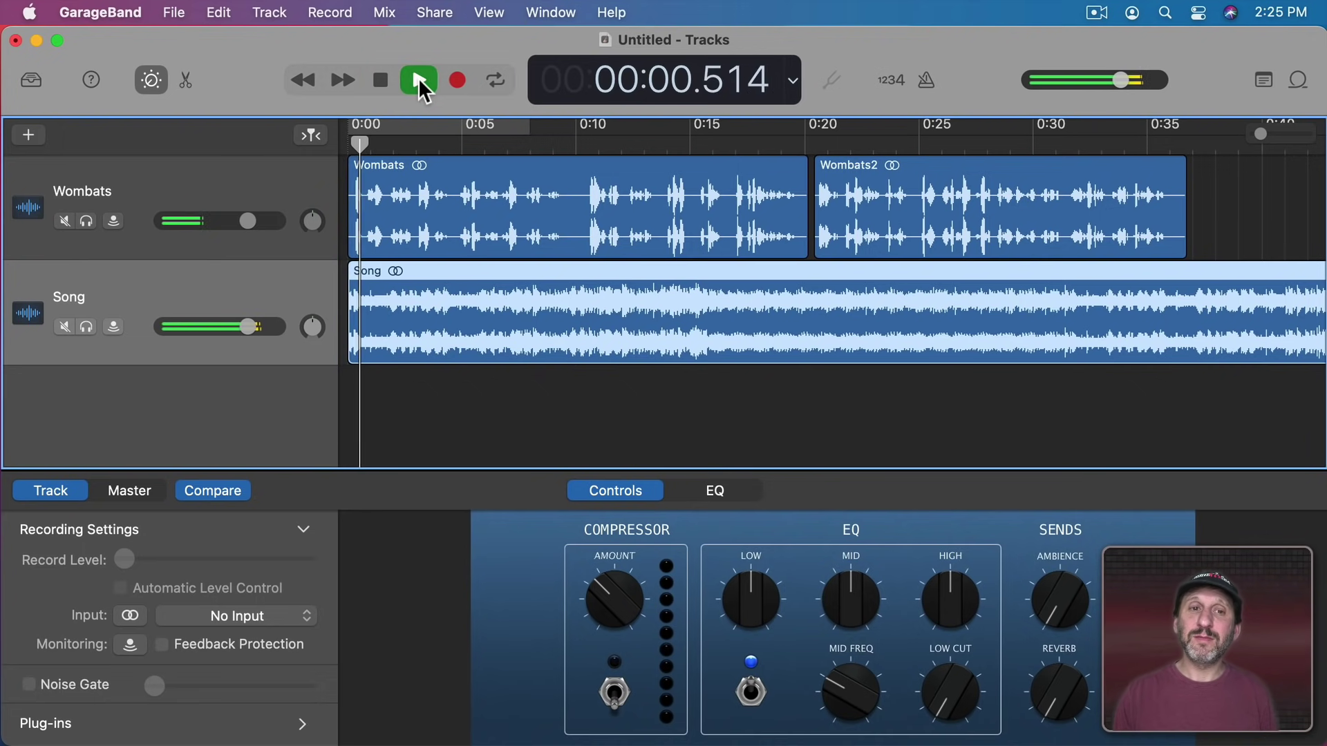
left_click(380, 80)
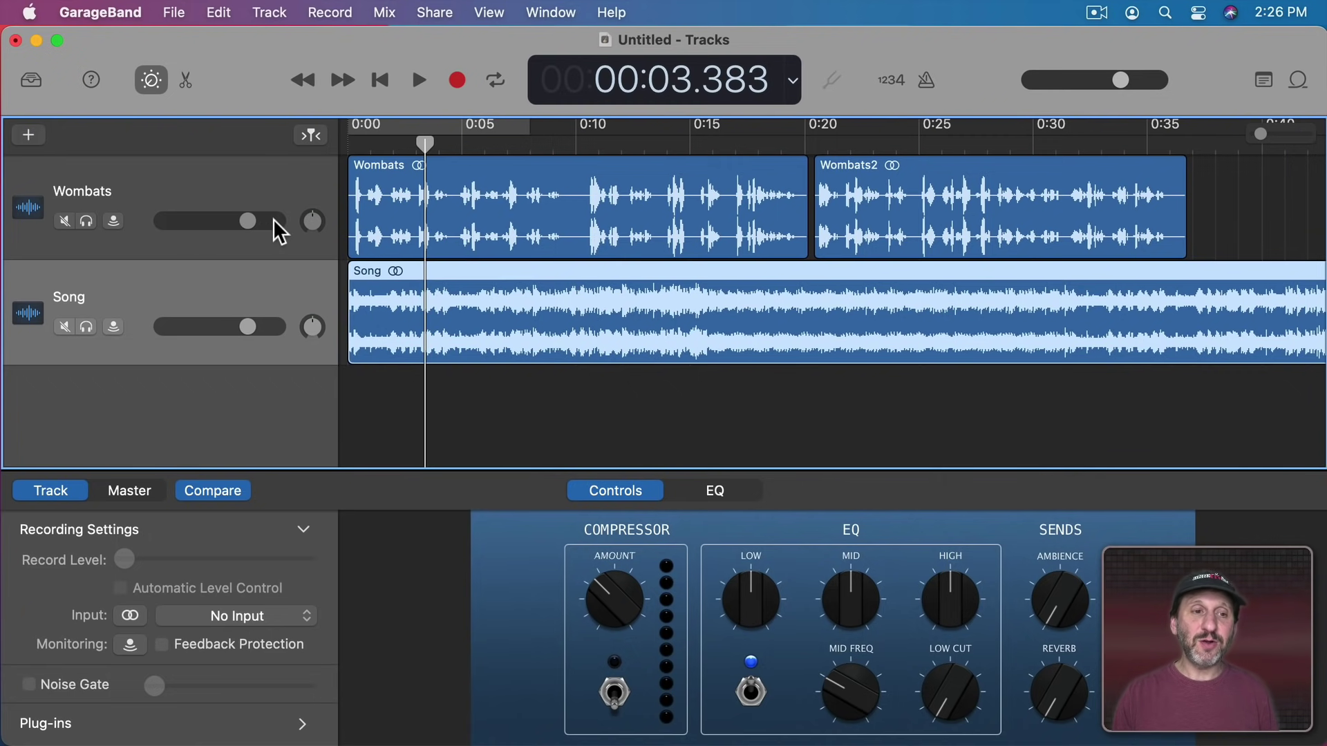
left_click(247, 326)
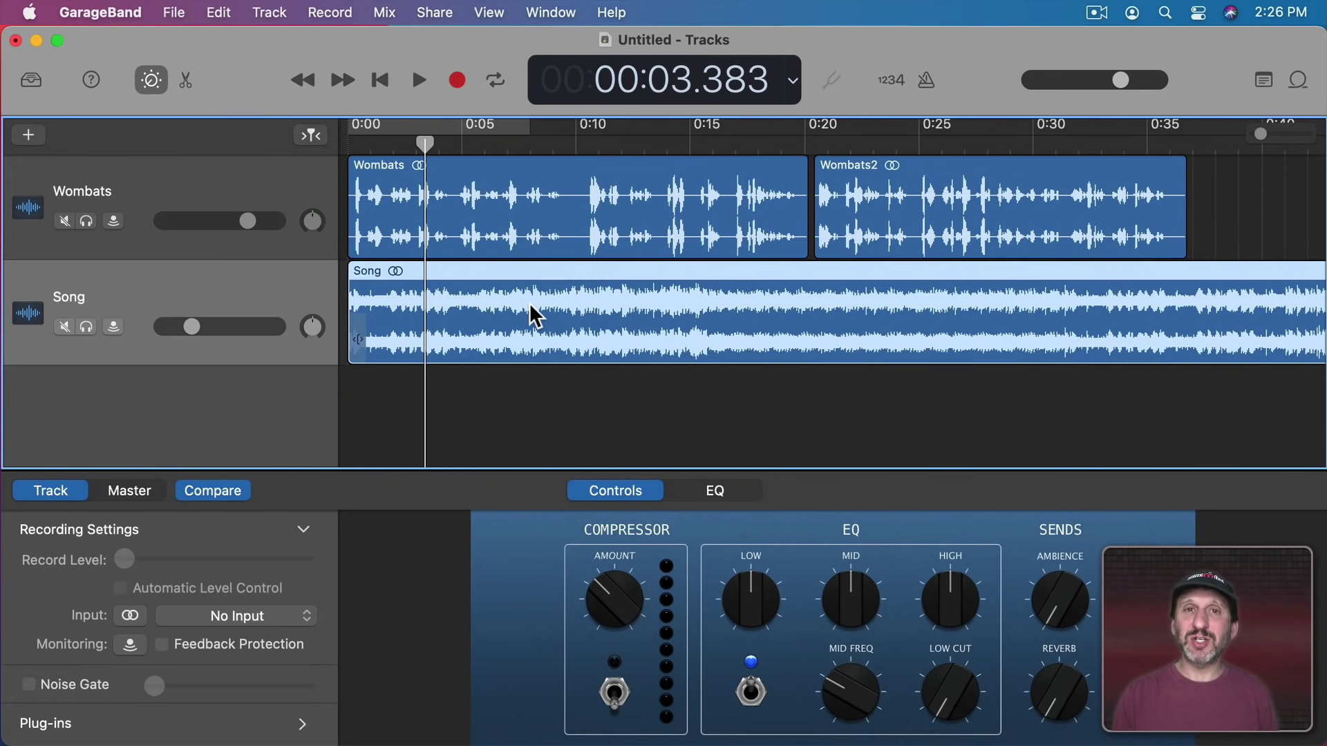
left_click(418, 80)
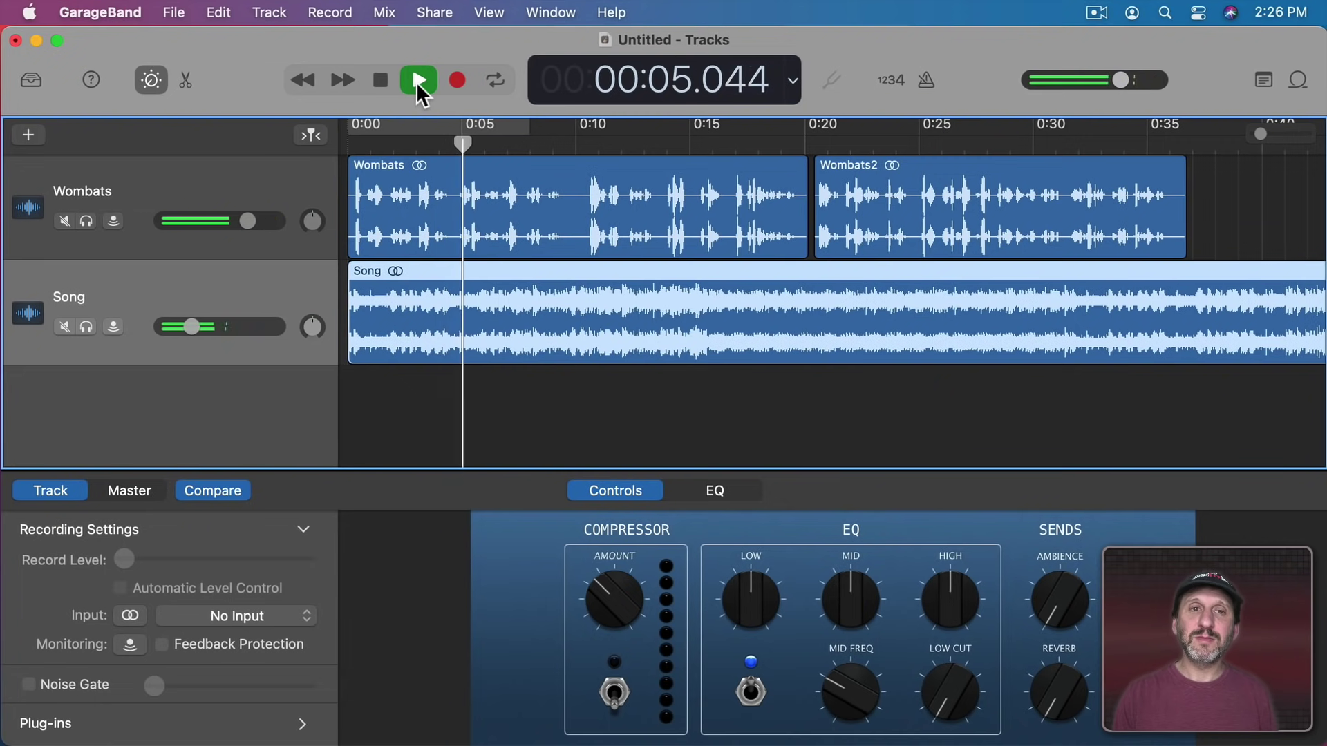
Step: Trim the Song clip to end around 0:39, just after the narration
left_click(375, 80)
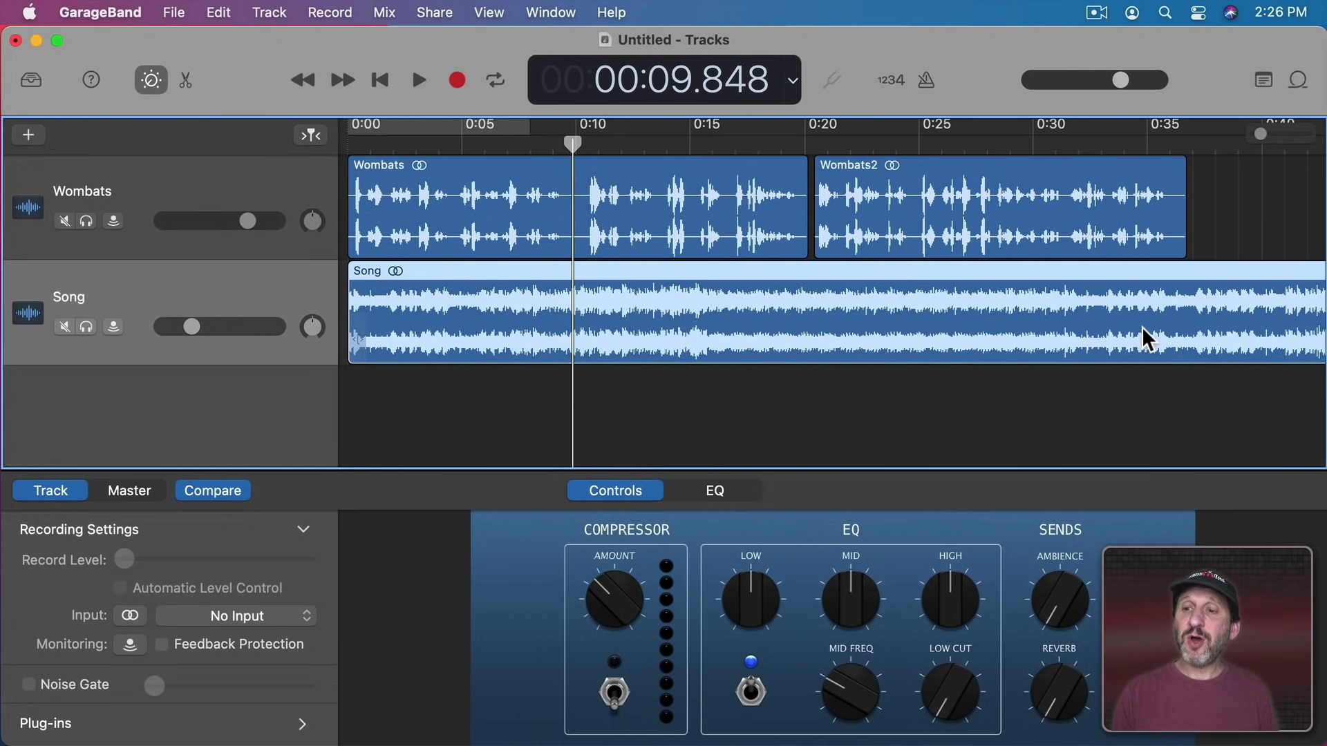
scroll(1106, 318, "right", 3)
scroll(1106, 318, "right", 5)
scroll(1105, 318, "right", 6)
scroll(1106, 318, "right", 3)
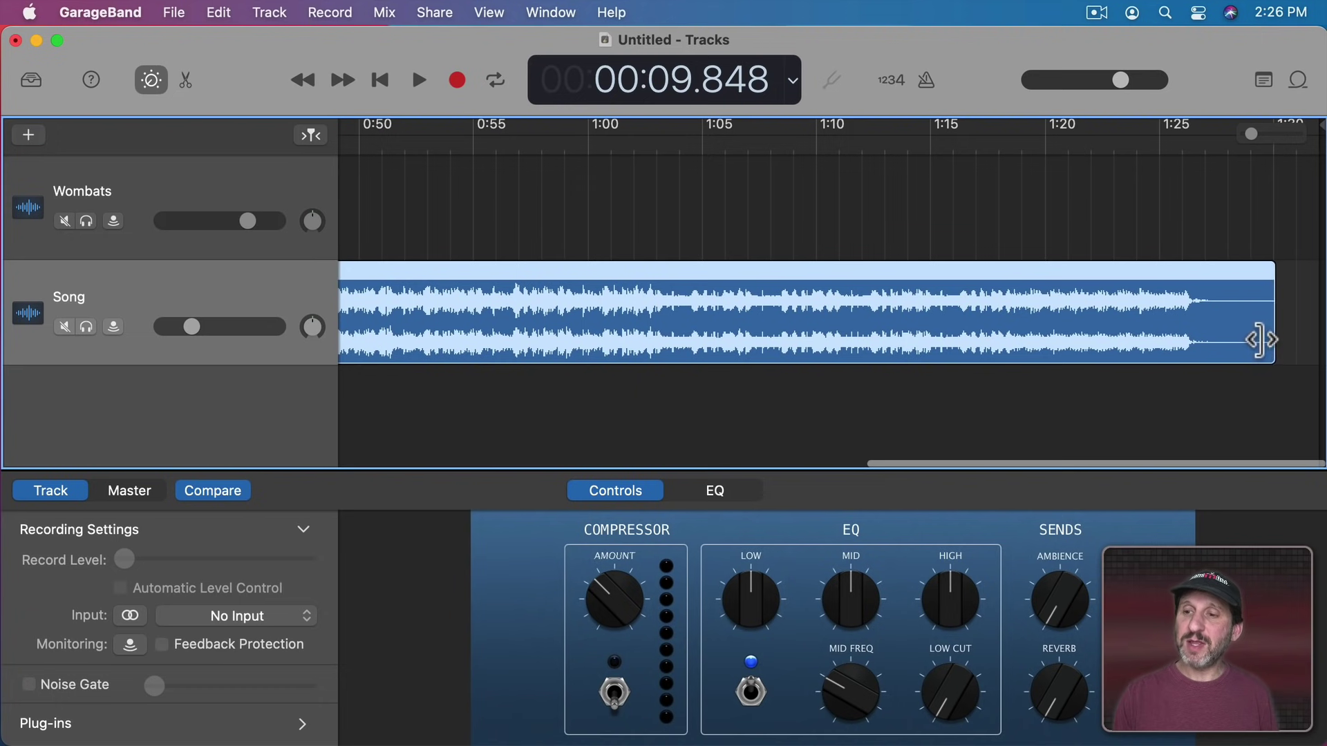
left_click_drag(1258, 339, 473, 343)
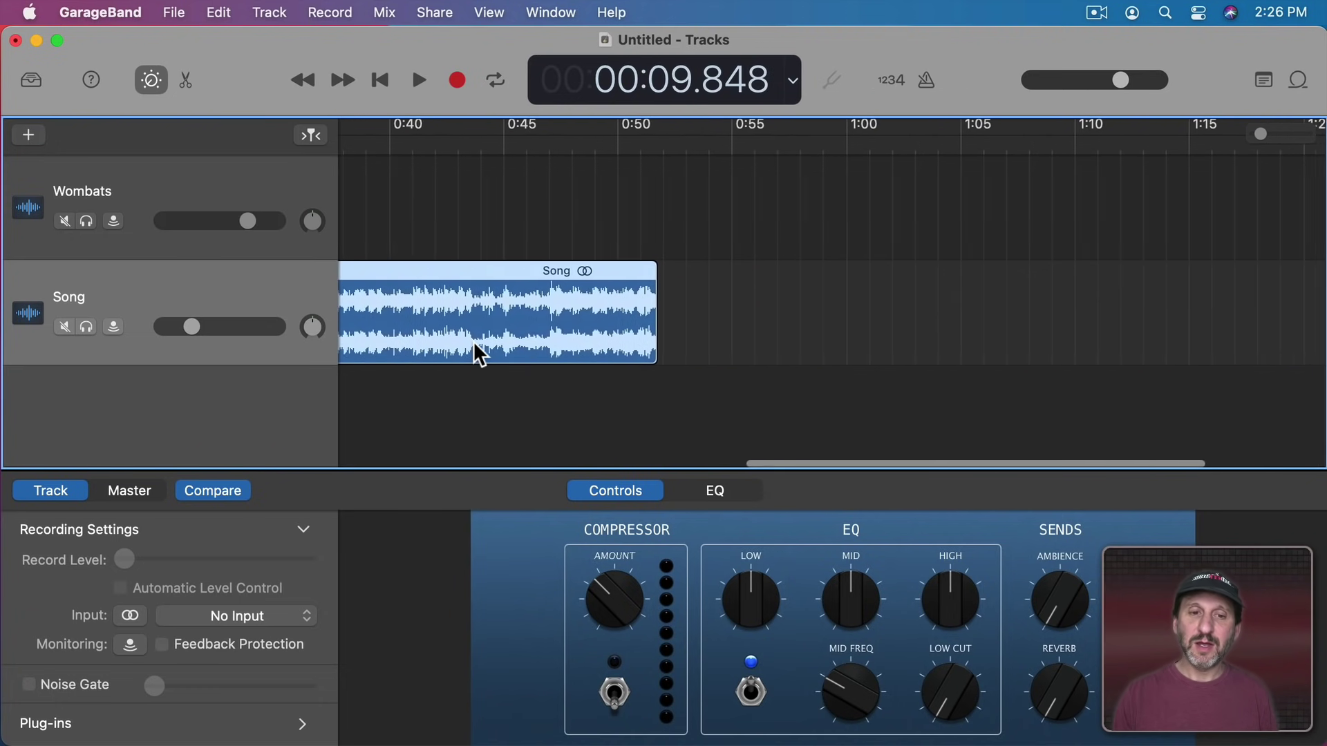
scroll(473, 341, "left", 5)
mouse_move(944, 345)
left_mouse_down()
mouse_move(608, 326)
mouse_move(674, 328)
left_mouse_up()
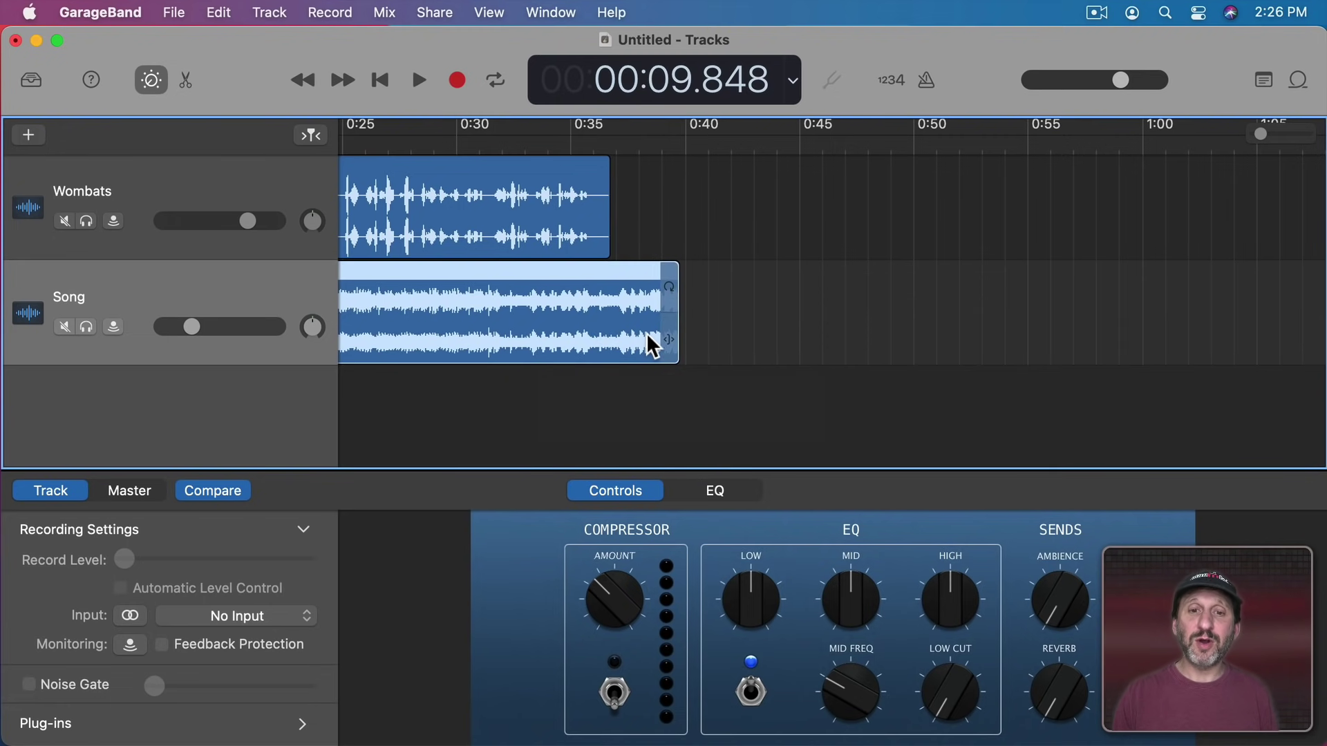
Step: Move the project end marker to just past the clips, about 0:40
scroll(940, 259, "right", 5)
scroll(1274, 156, "right", 5)
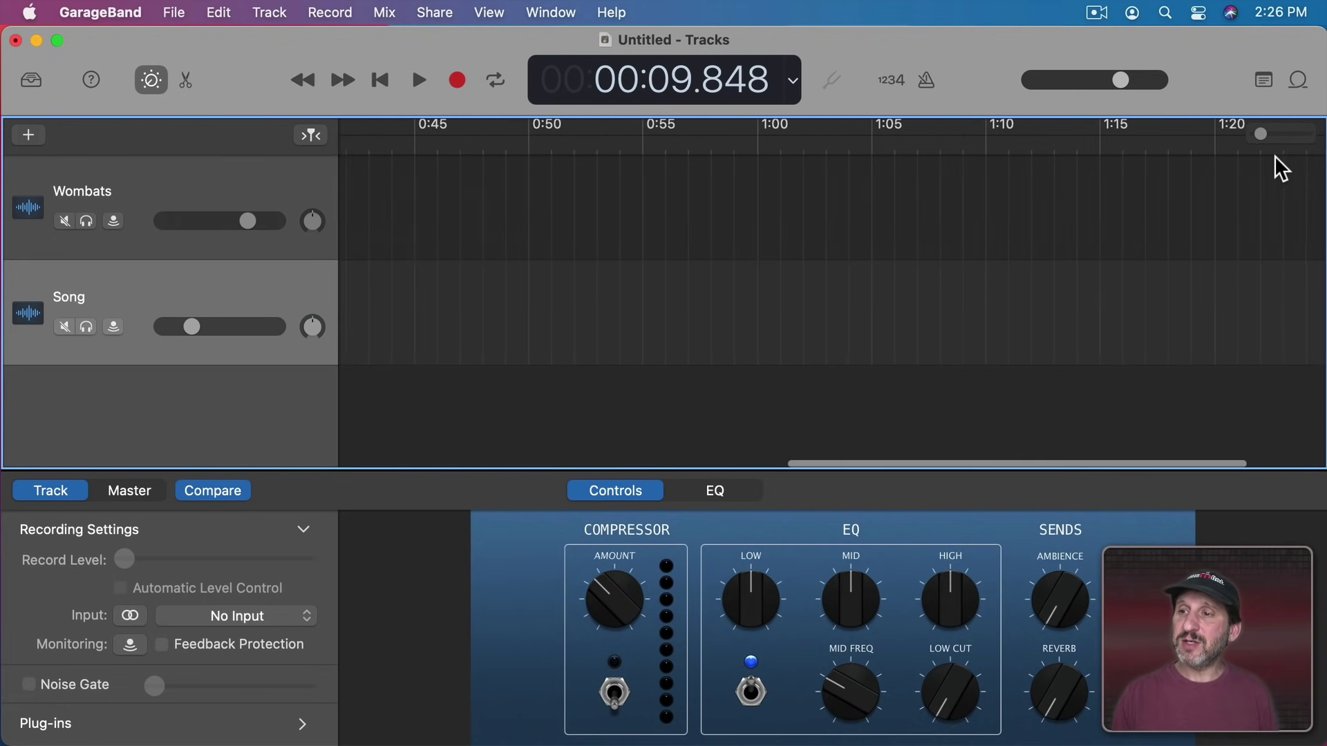
scroll(1274, 156, "right", 4)
scroll(1274, 156, "right", 2)
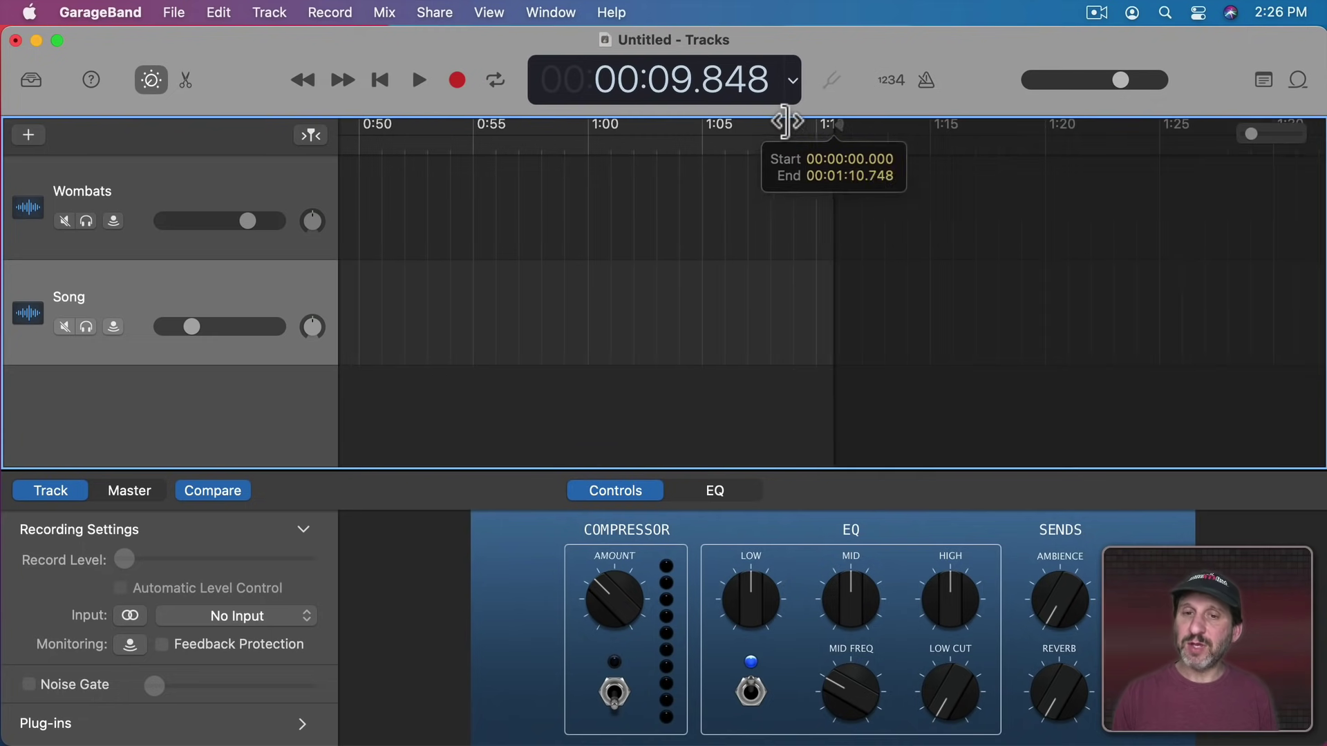
left_click_drag(1311, 126, 391, 125)
left_click_drag(1060, 127, 1071, 128)
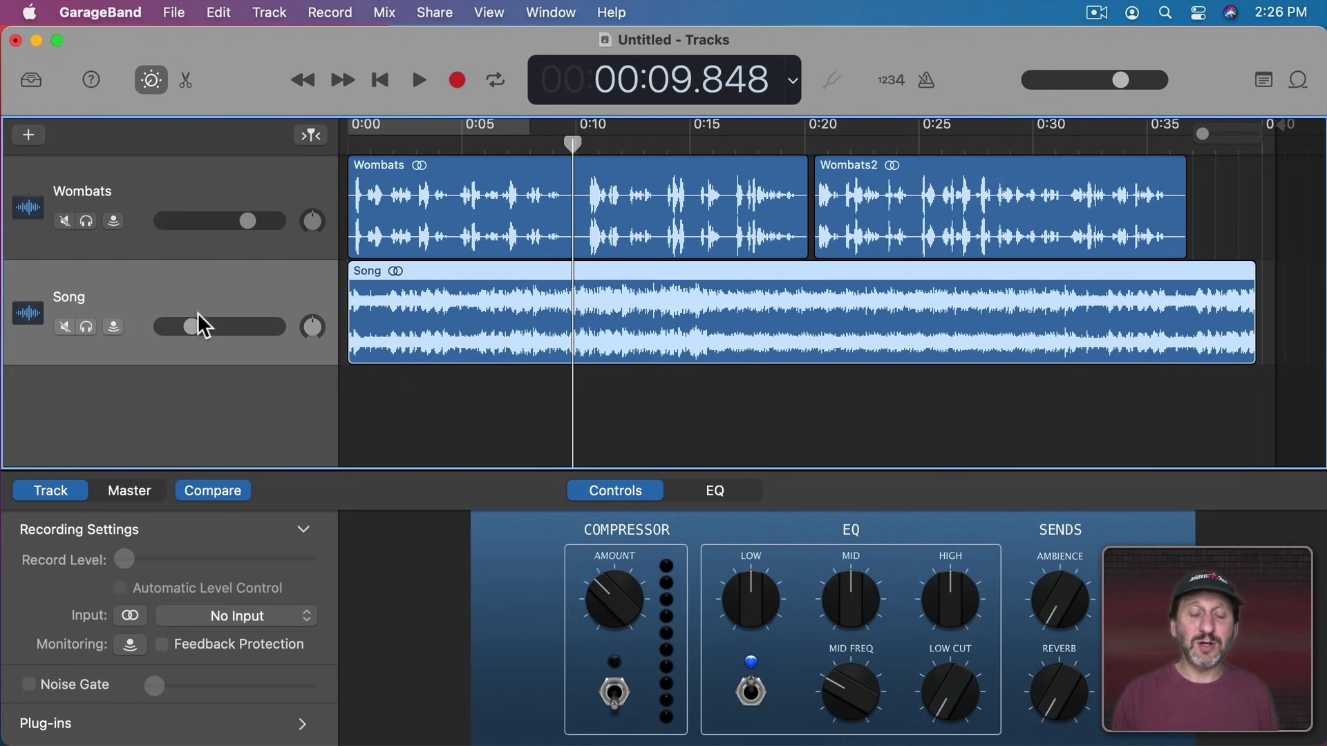
mouse_move(384, 12)
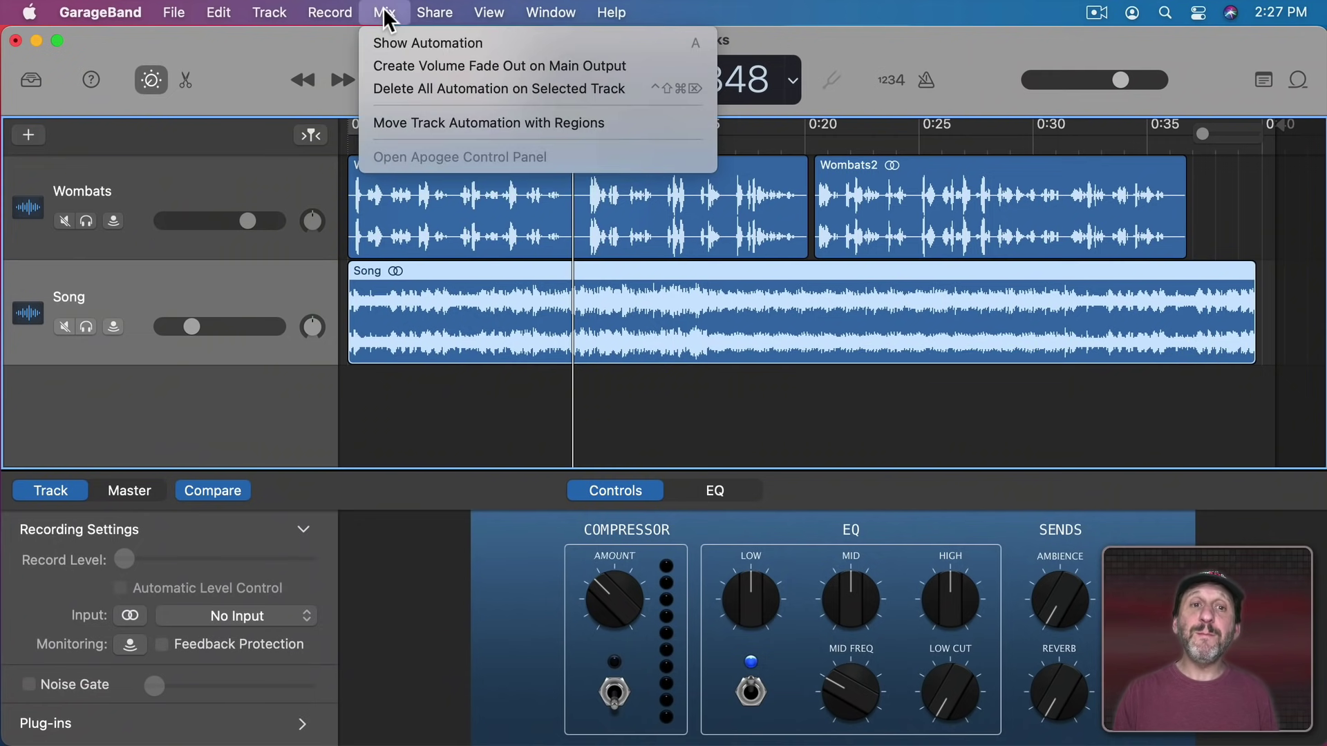
Step: Add two Song volume automation points near the end, pulling the last one to silence
left_click(405, 36)
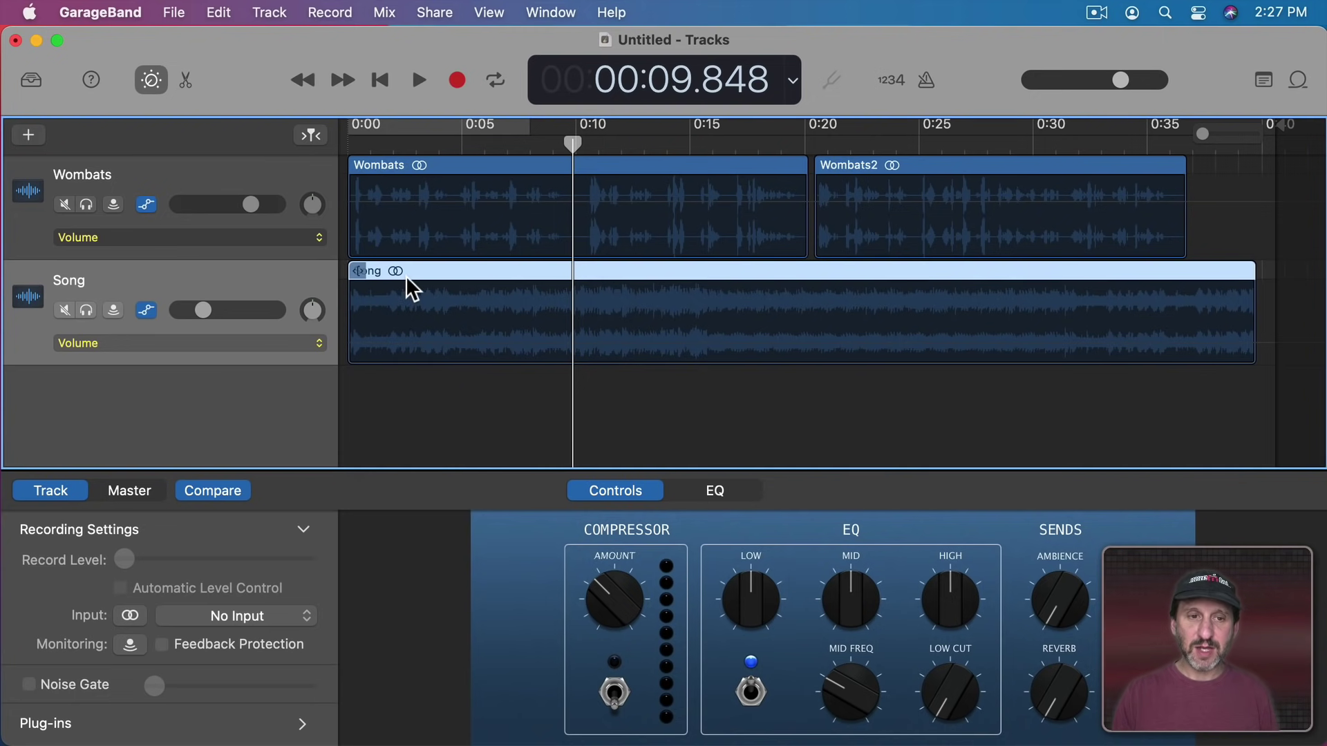
key("a")
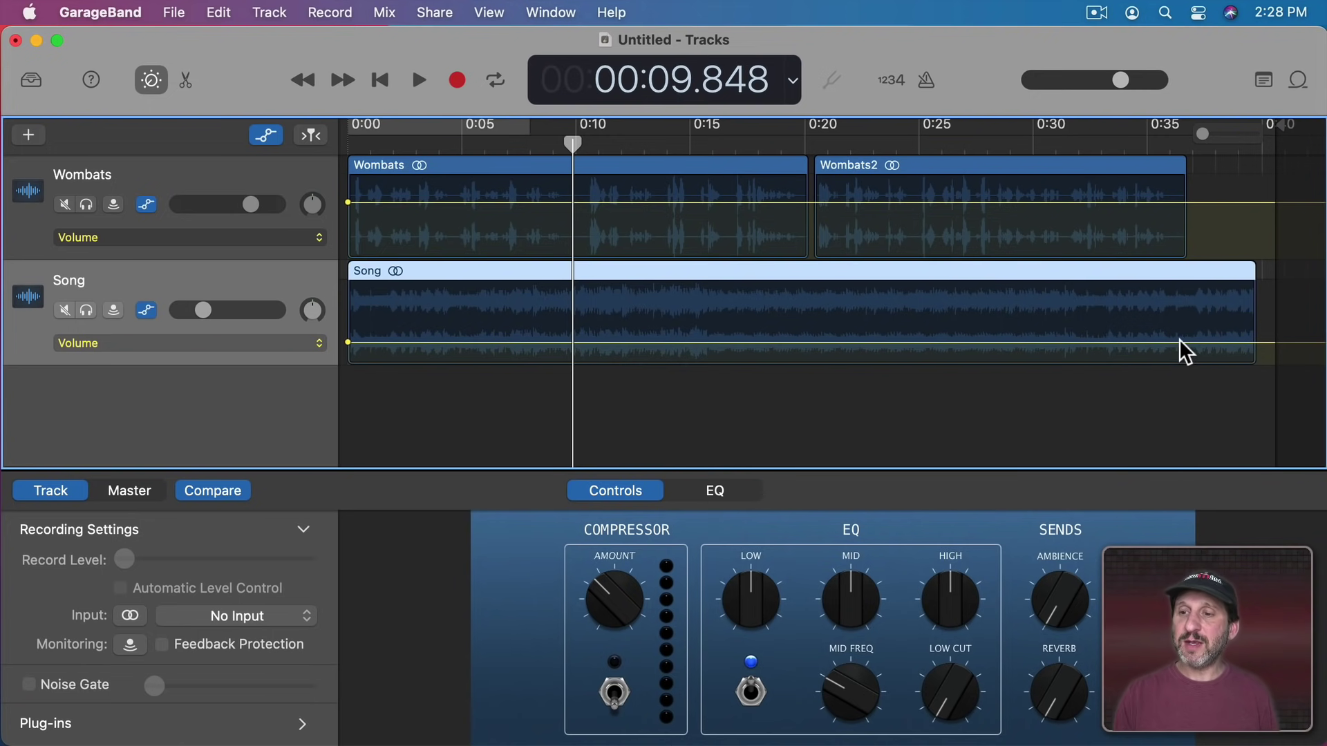
left_click(1178, 342)
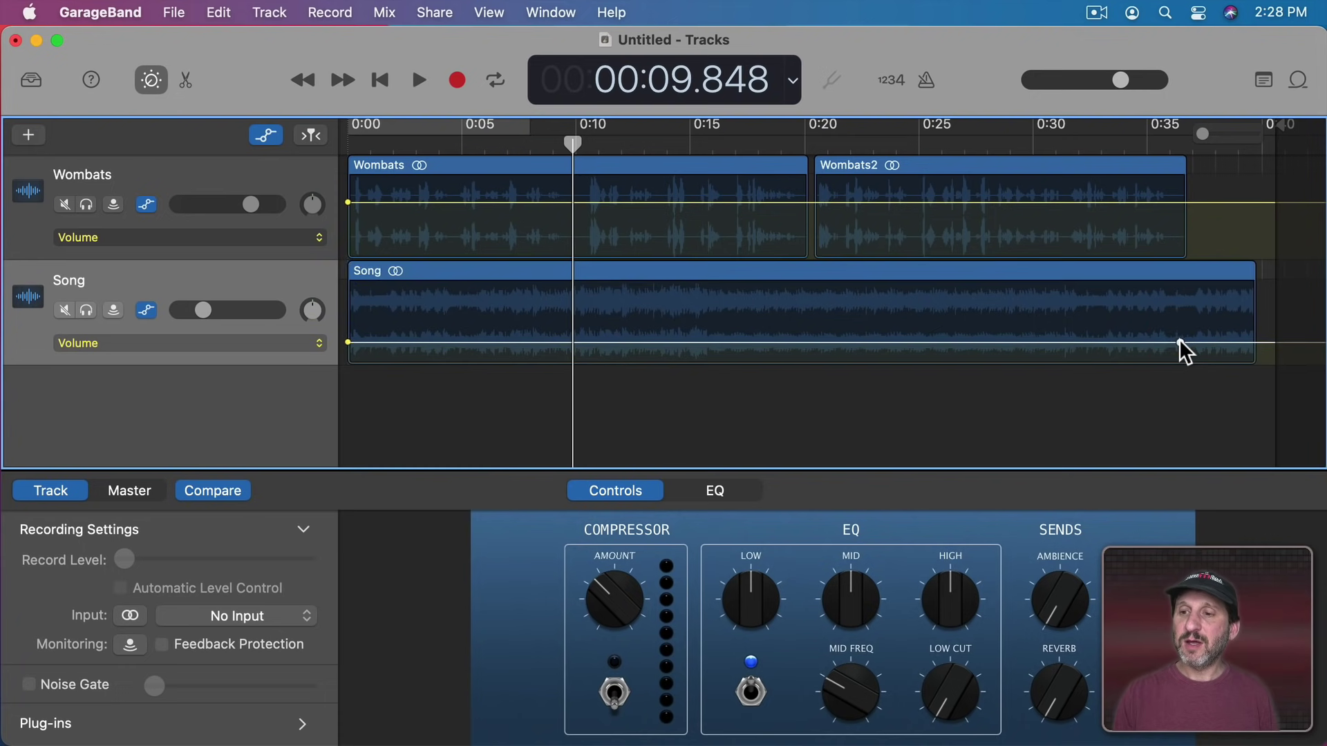
left_click(1249, 341)
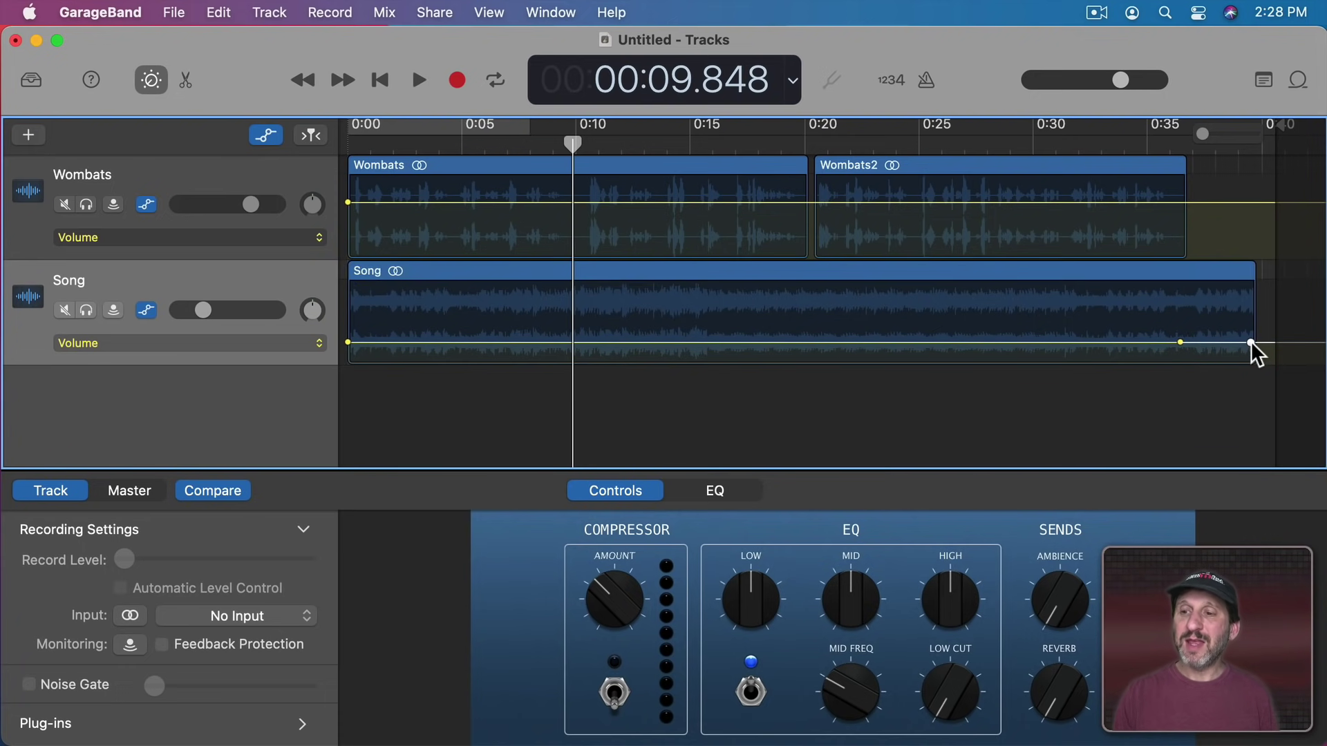
left_click_drag(1250, 341, 1246, 368)
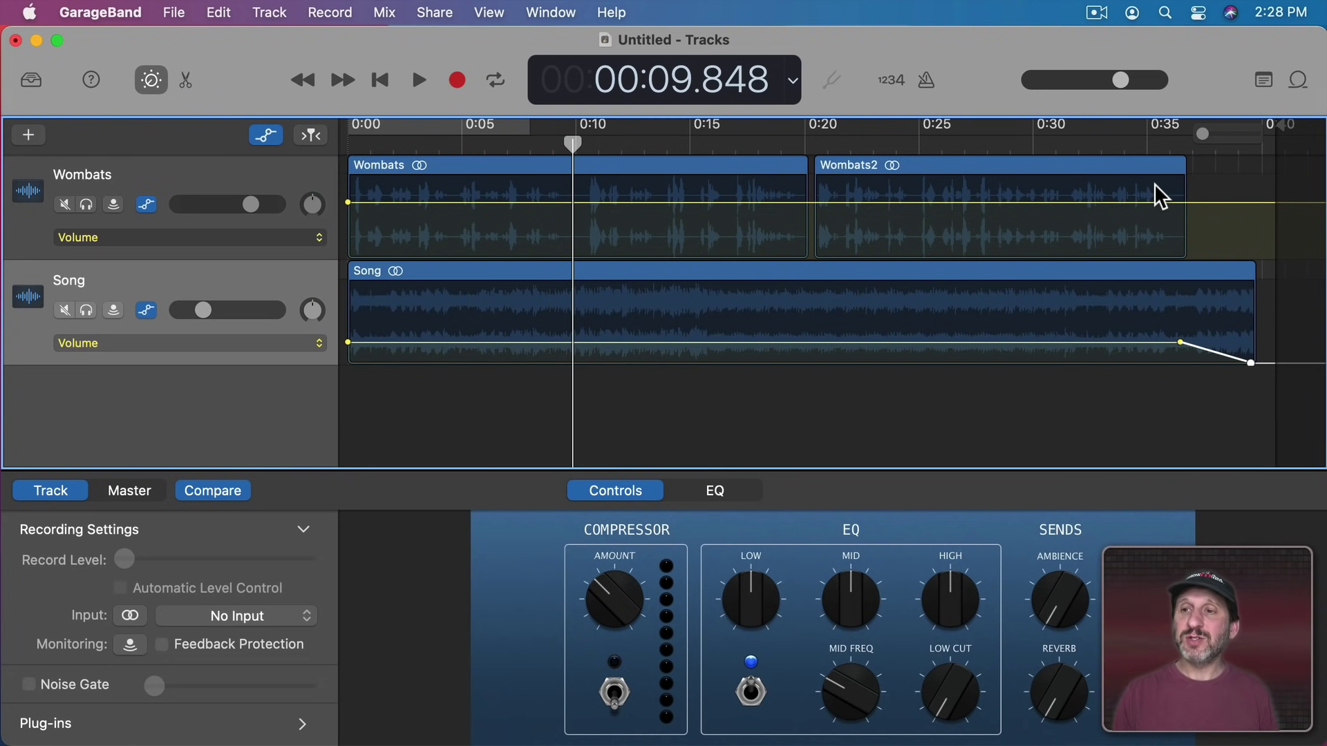
Step: Play from 0:35 to hear the Song fade-out
left_click_drag(573, 144, 1142, 200)
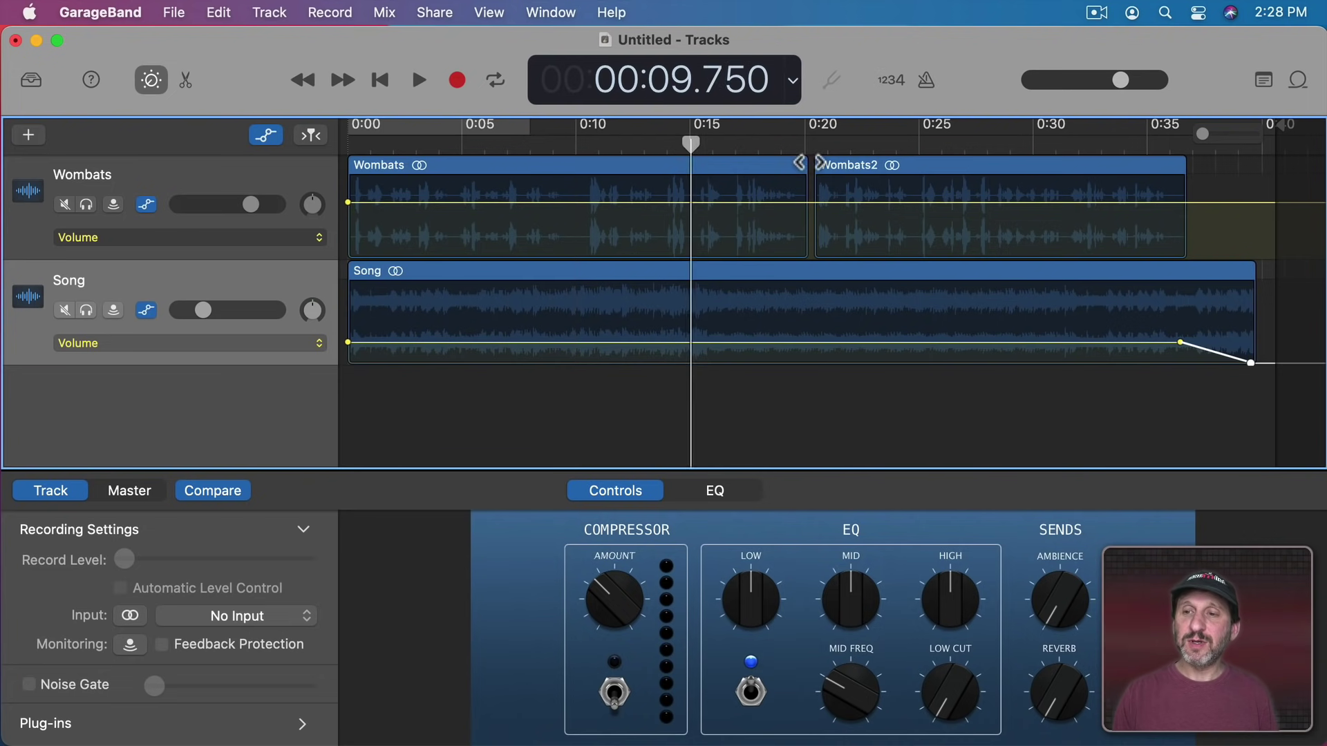
key("space")
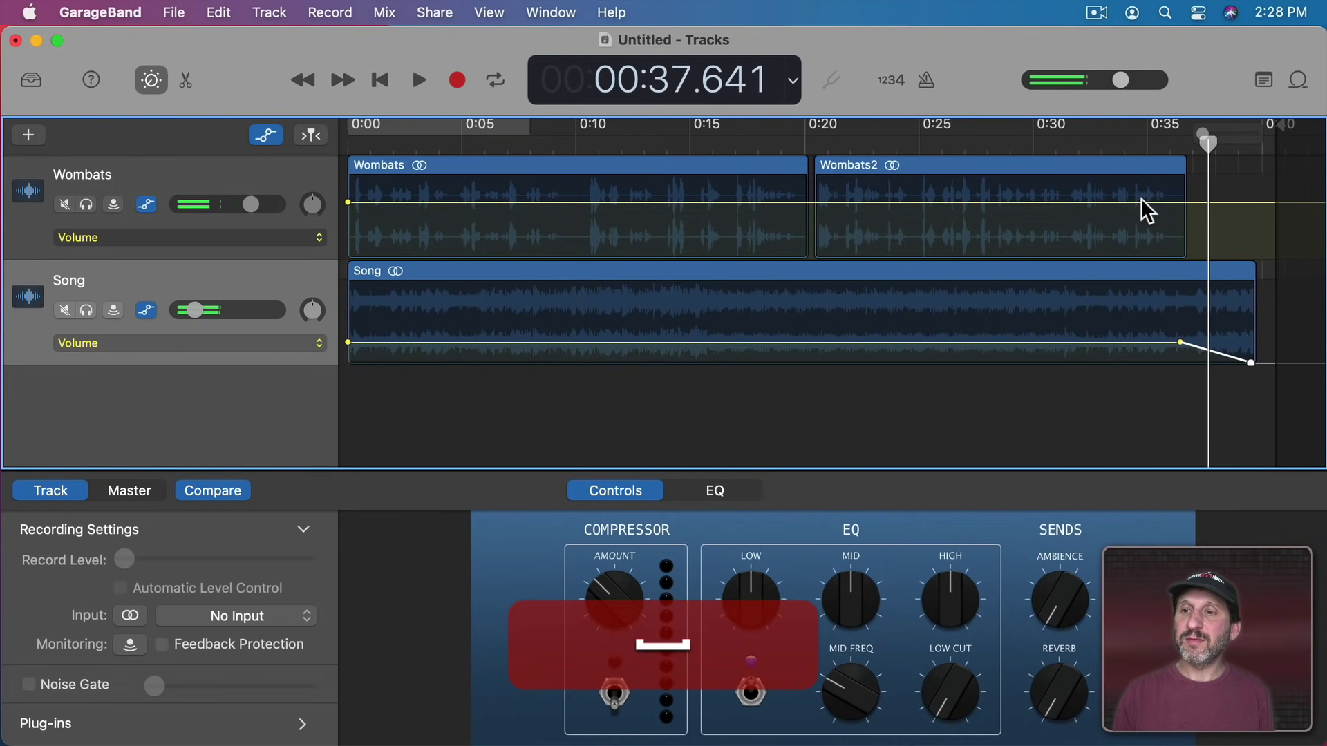
key("space")
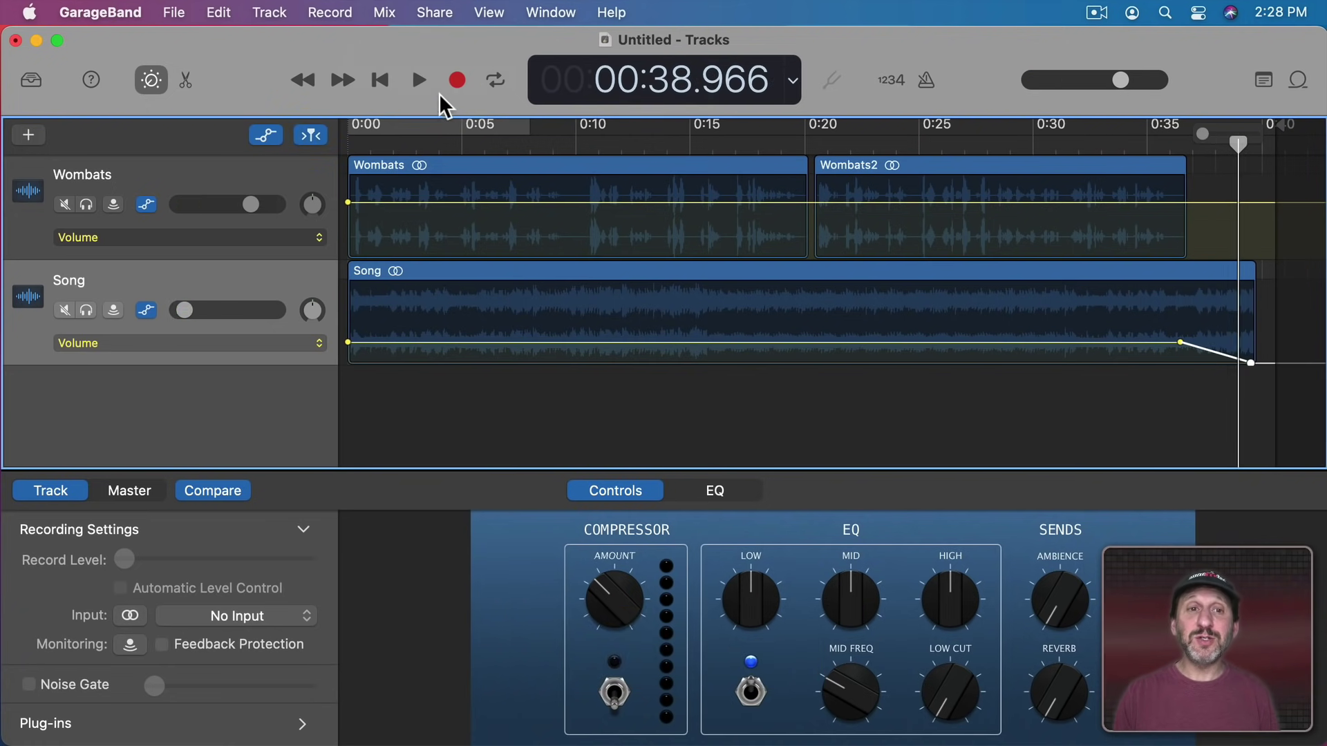
Step: Try a Master Track volume fade, undo it with Cmd+Z, and hide the Master Track
left_click(386, 12)
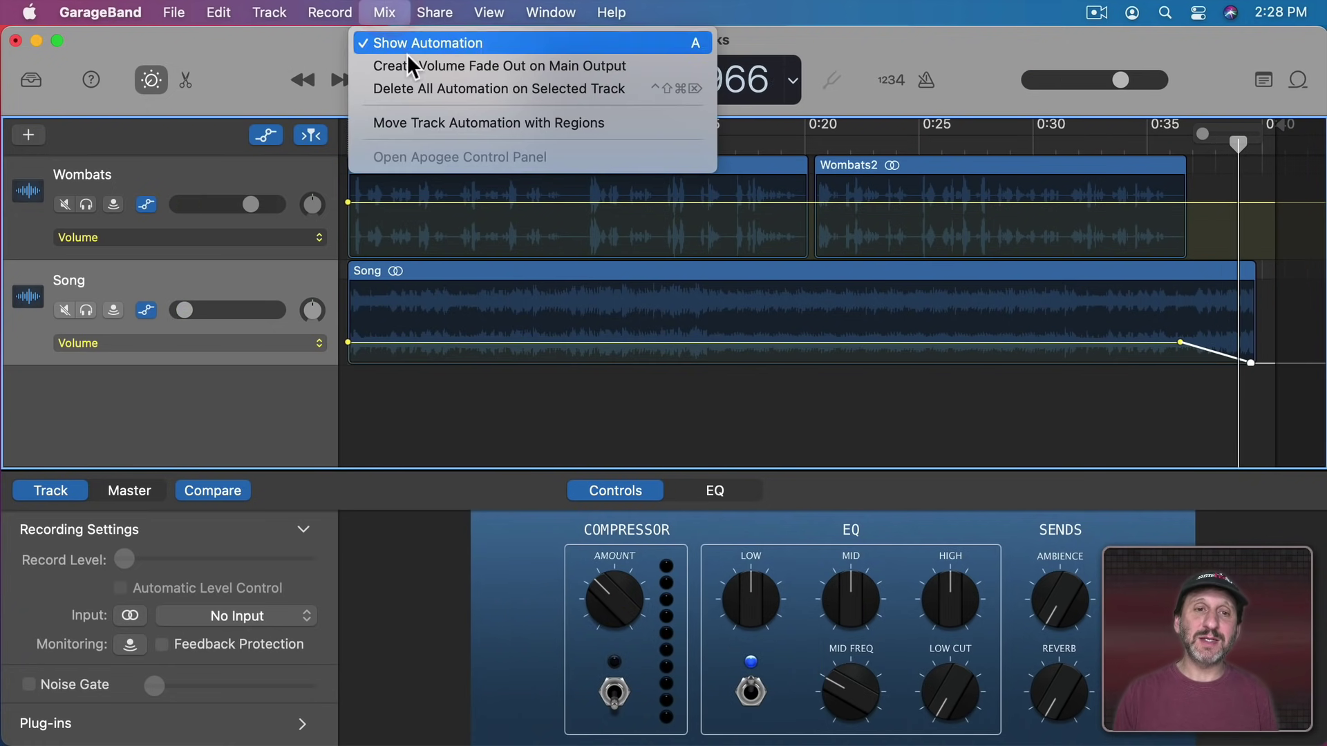
left_click(577, 65)
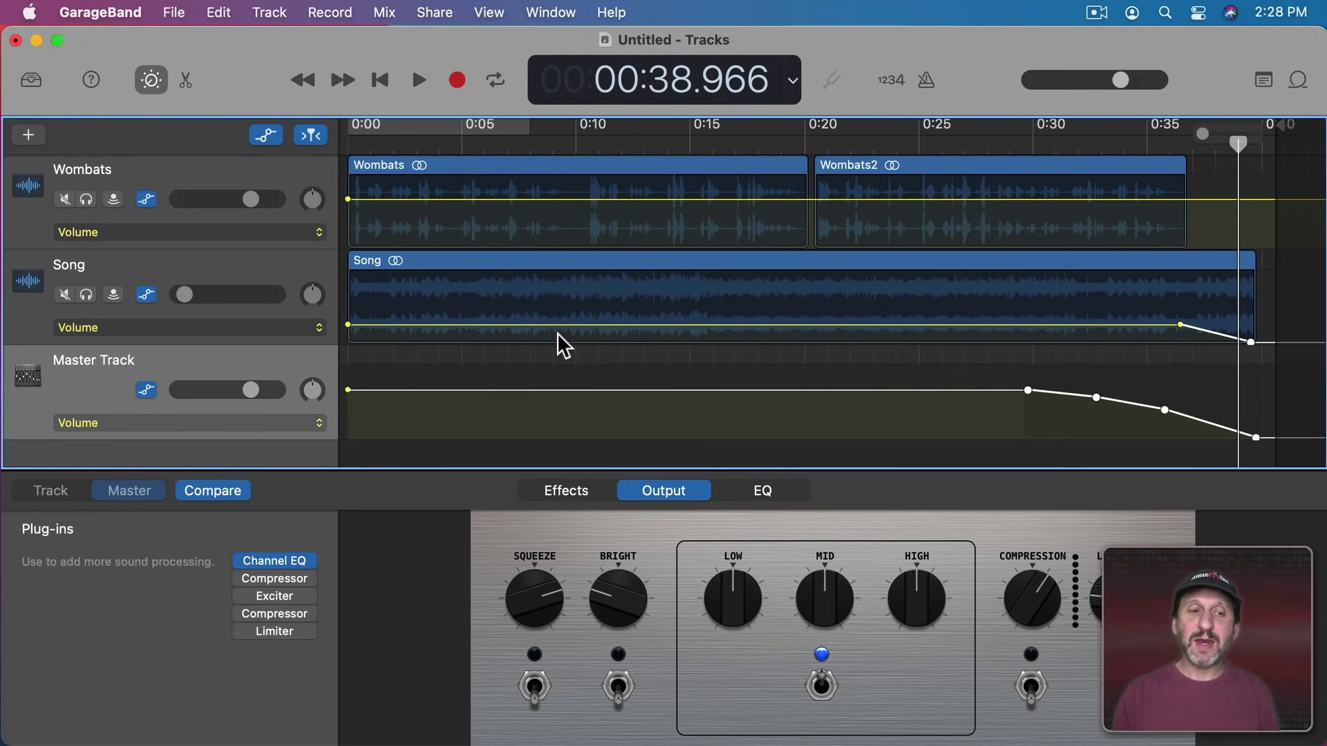
left_click(268, 10)
left_click(270, 11)
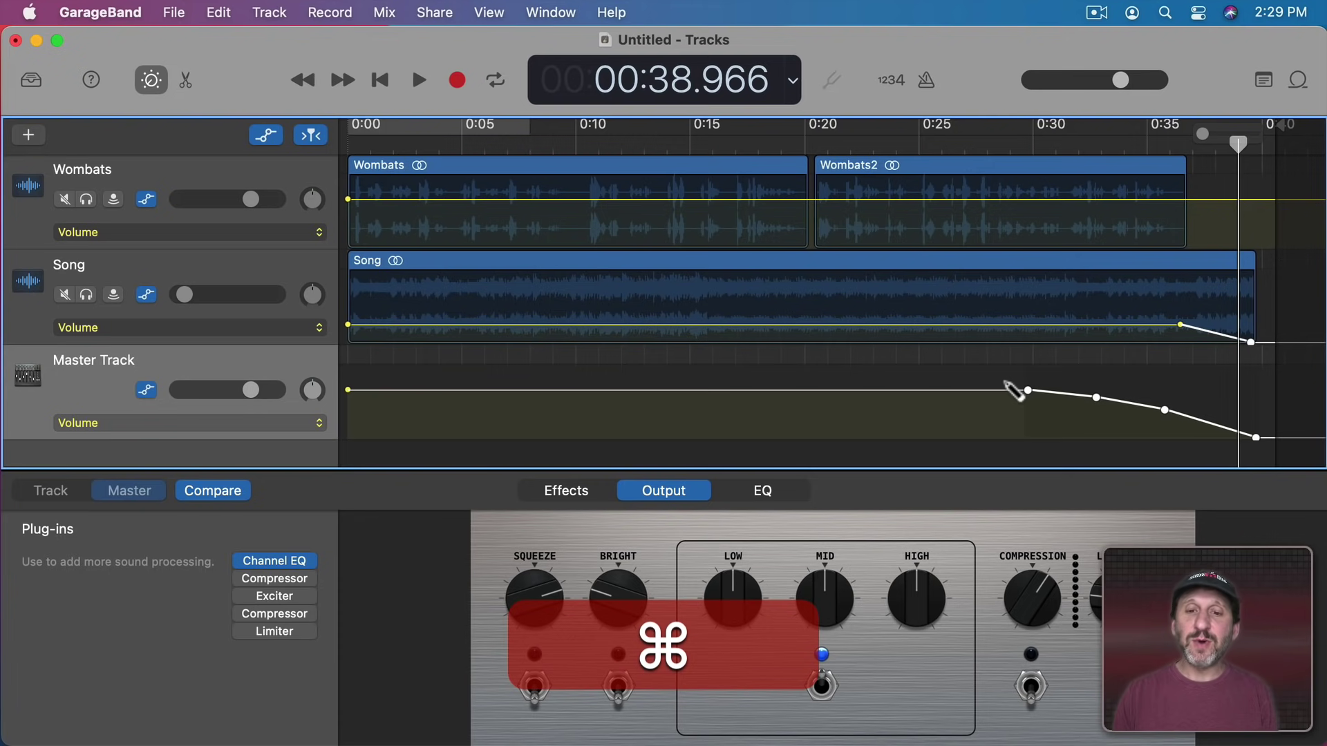
key("super+z")
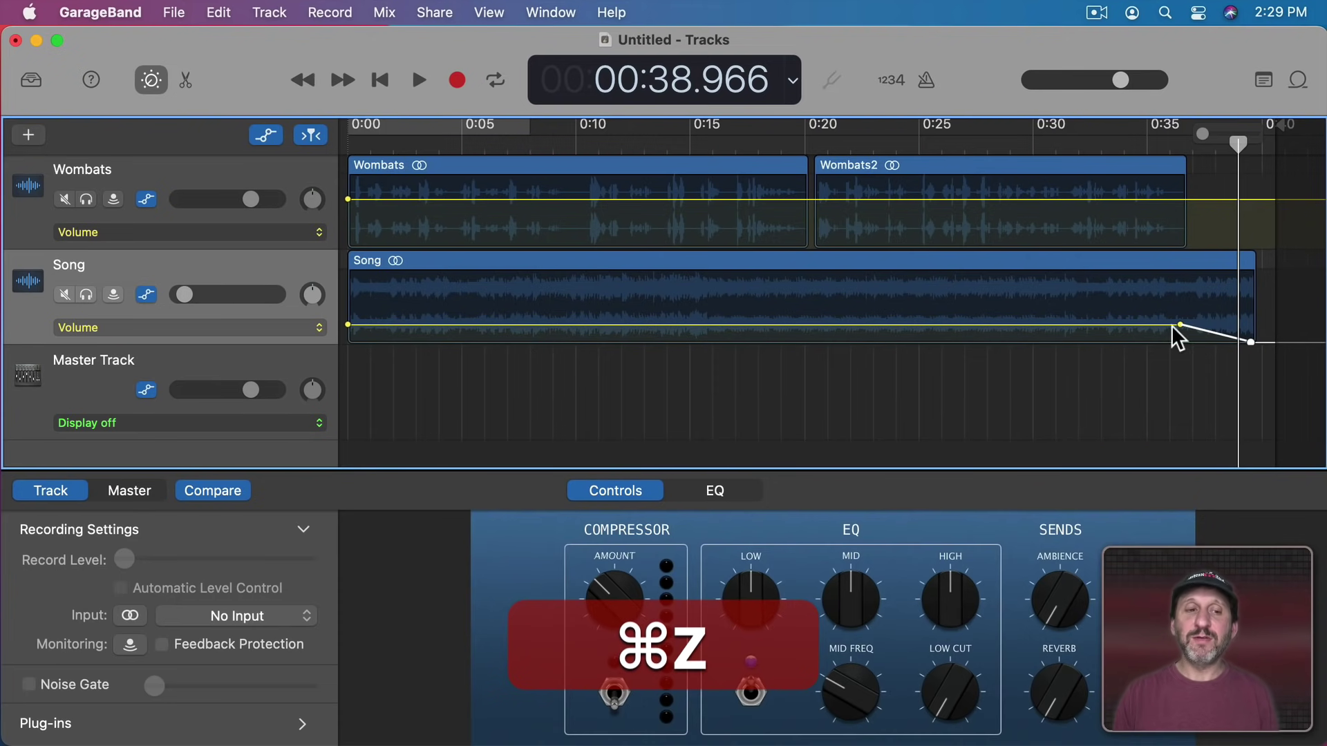
left_click(269, 13)
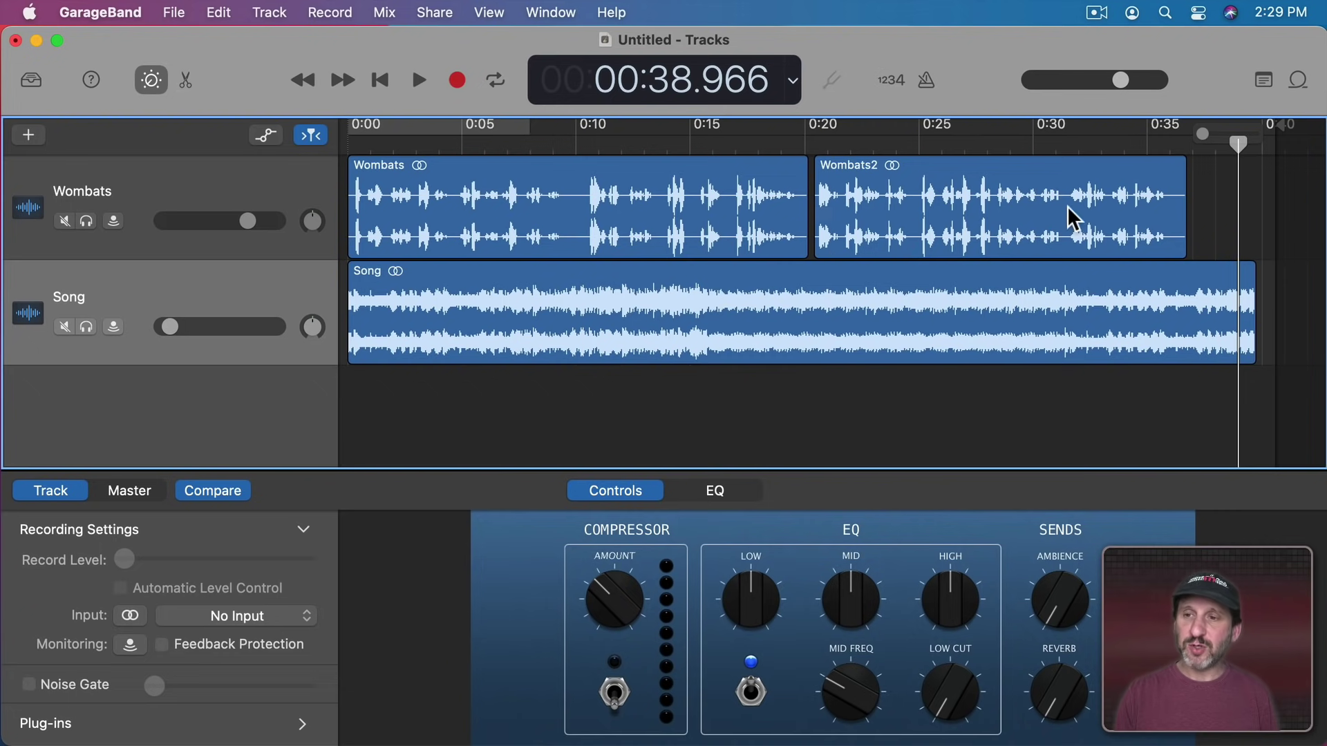
Step: Zoom into the timeline and park the playhead near 0:33.5 to review the Song region's ending
key("super+Right")
mouse_move(1216, 148)
left_mouse_down()
mouse_move(959, 150)
mouse_move(1224, 159)
mouse_move(1157, 162)
mouse_move(1251, 174)
mouse_move(1060, 165)
left_mouse_up()
left_click(1255, 276)
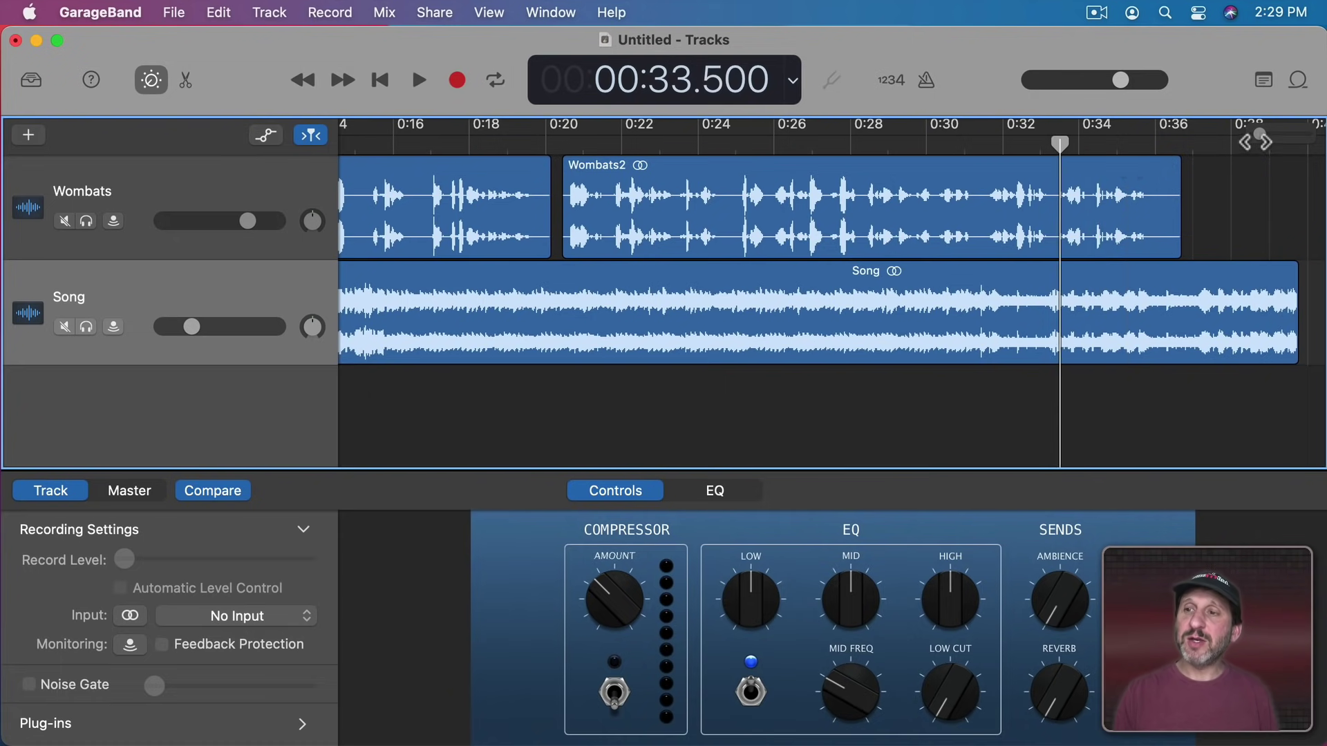
left_click_drag(1259, 136, 1257, 135)
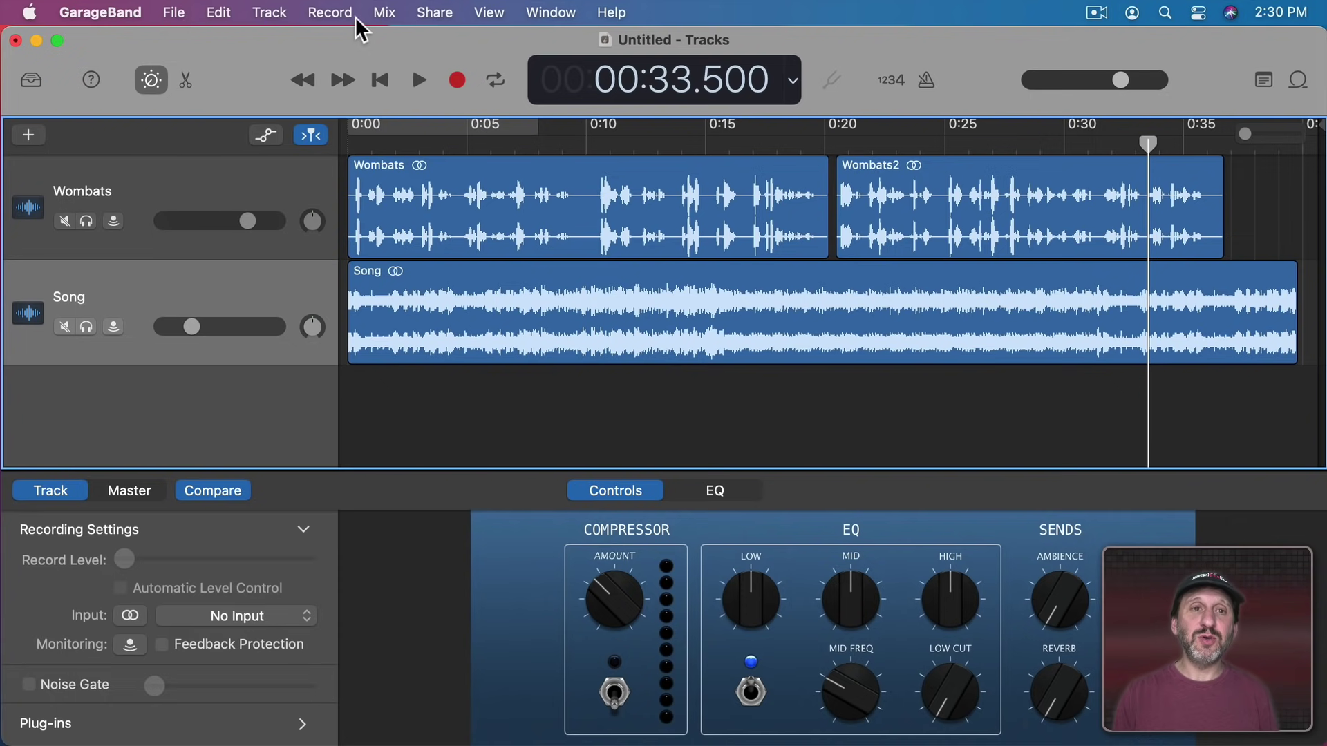
Step: Open Export Song to Disk and compare the AAC, MP3, AIFF and WAVE format options
left_click(417, 14)
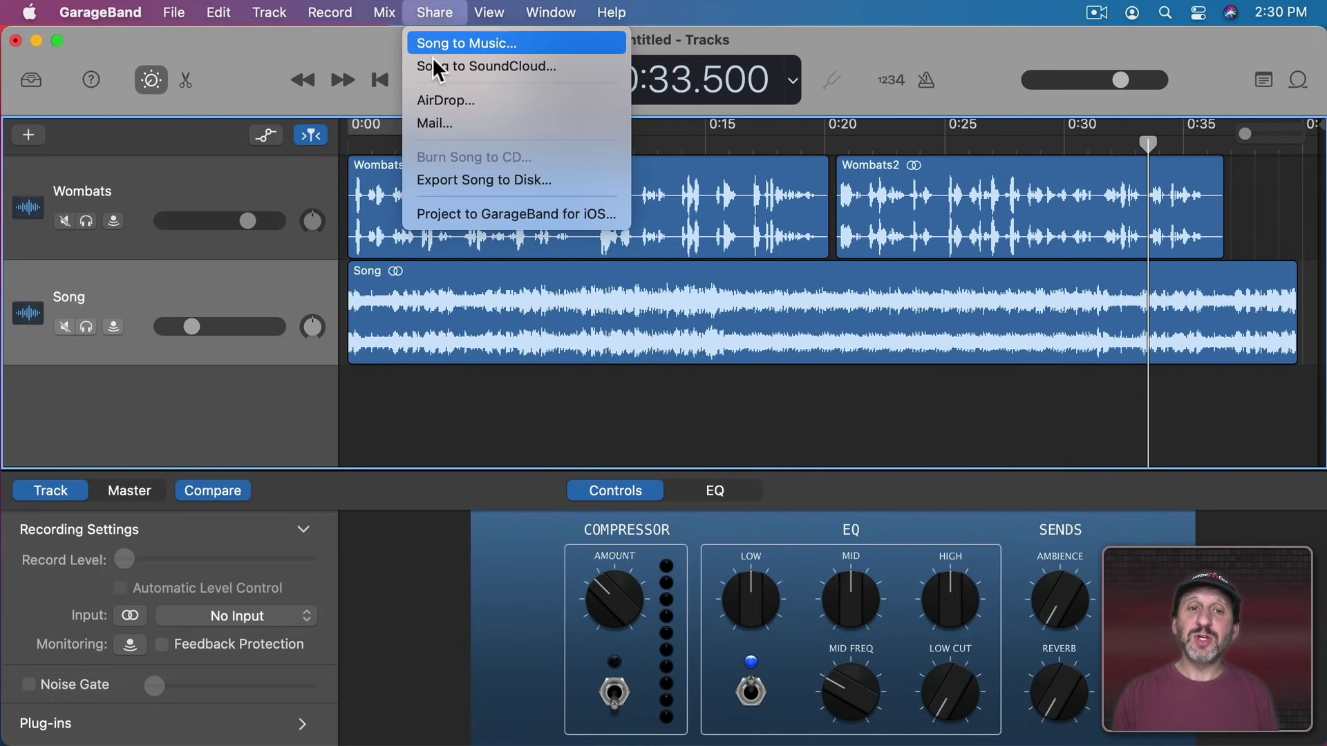
left_click(439, 177)
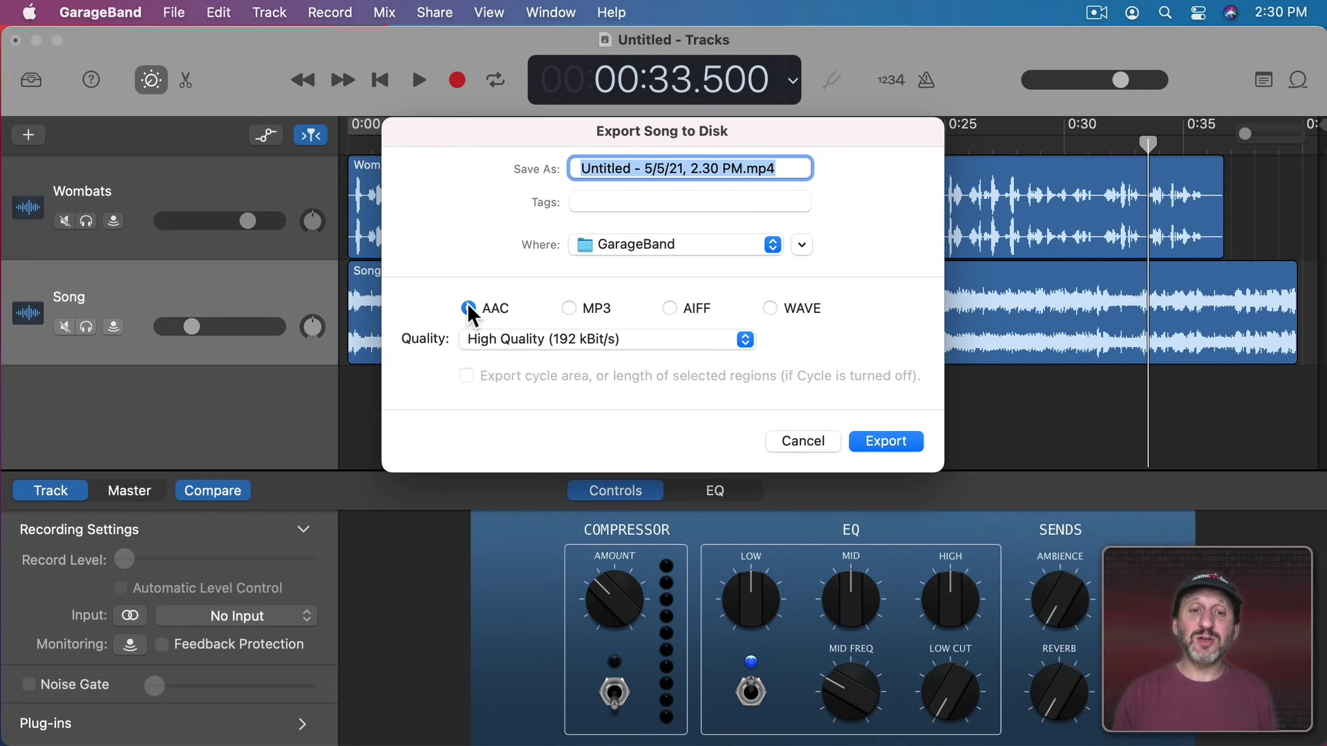
left_click(523, 337)
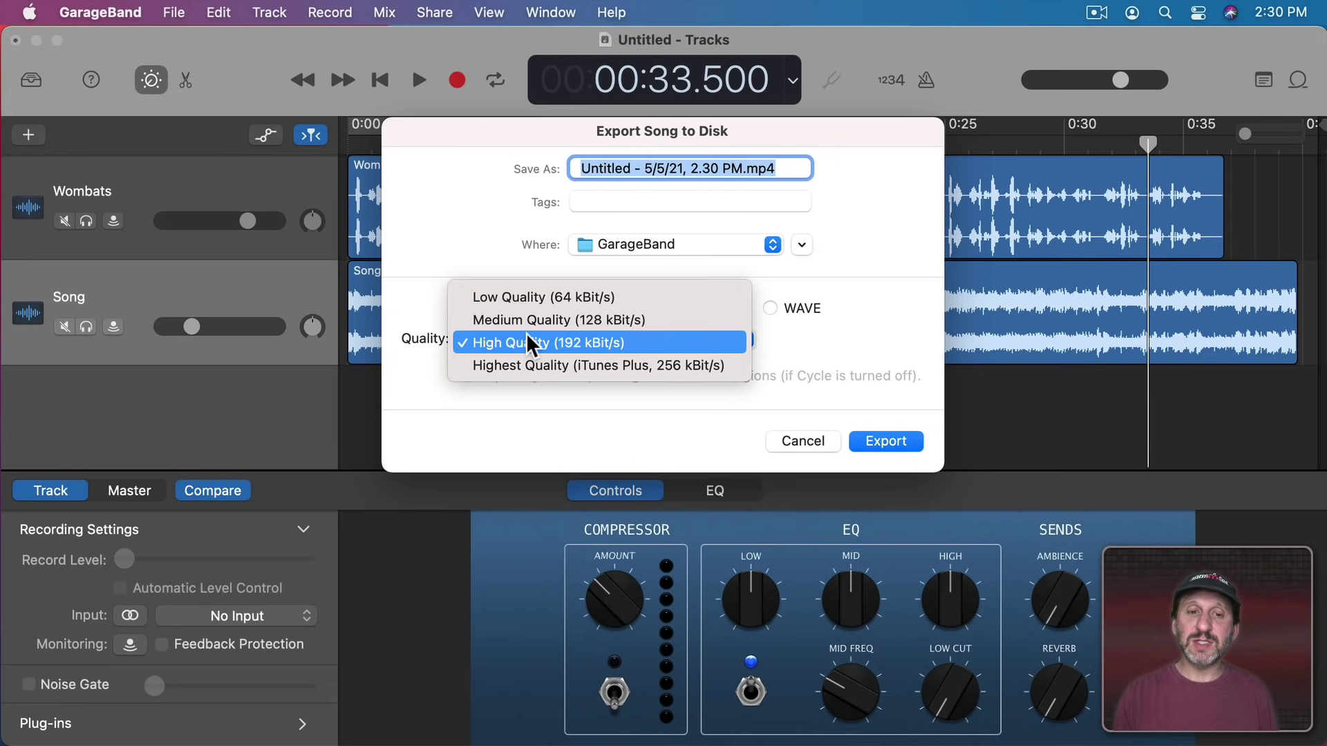
left_click(515, 273)
left_click(568, 308)
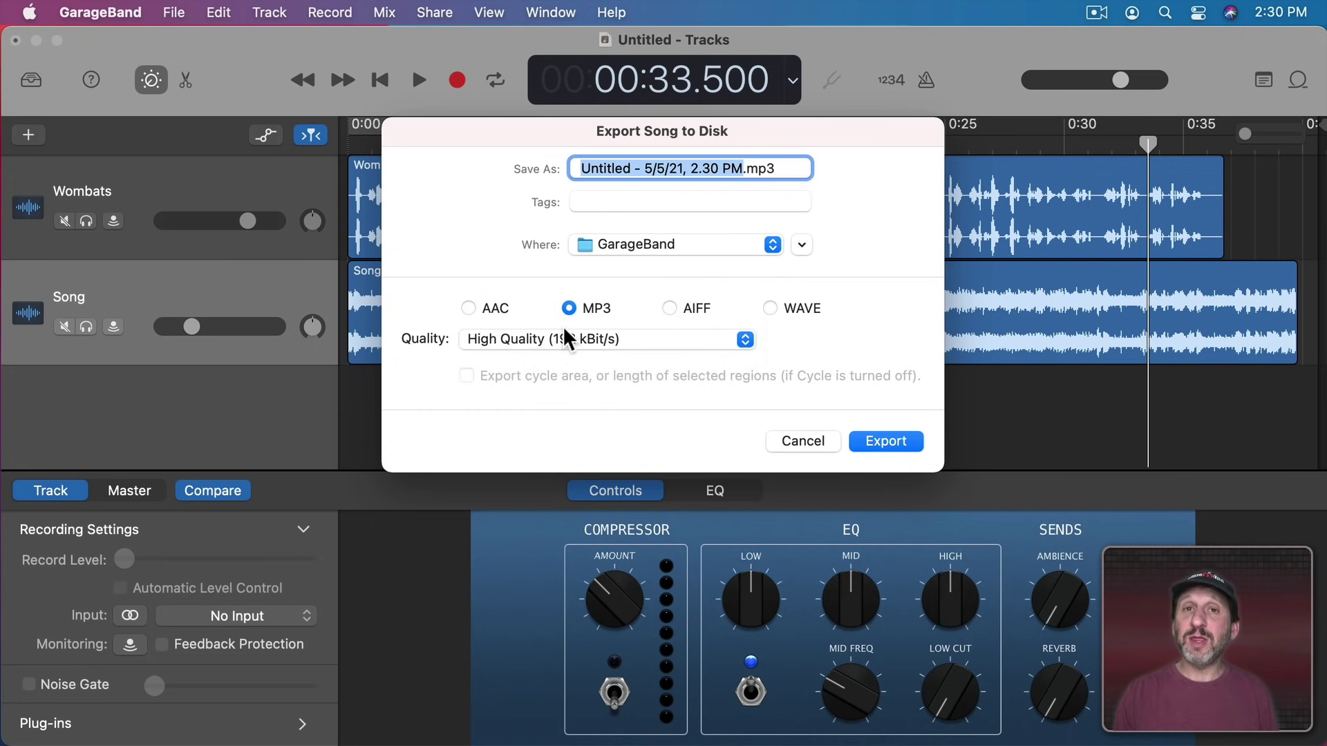
left_click(556, 336)
left_click(515, 251)
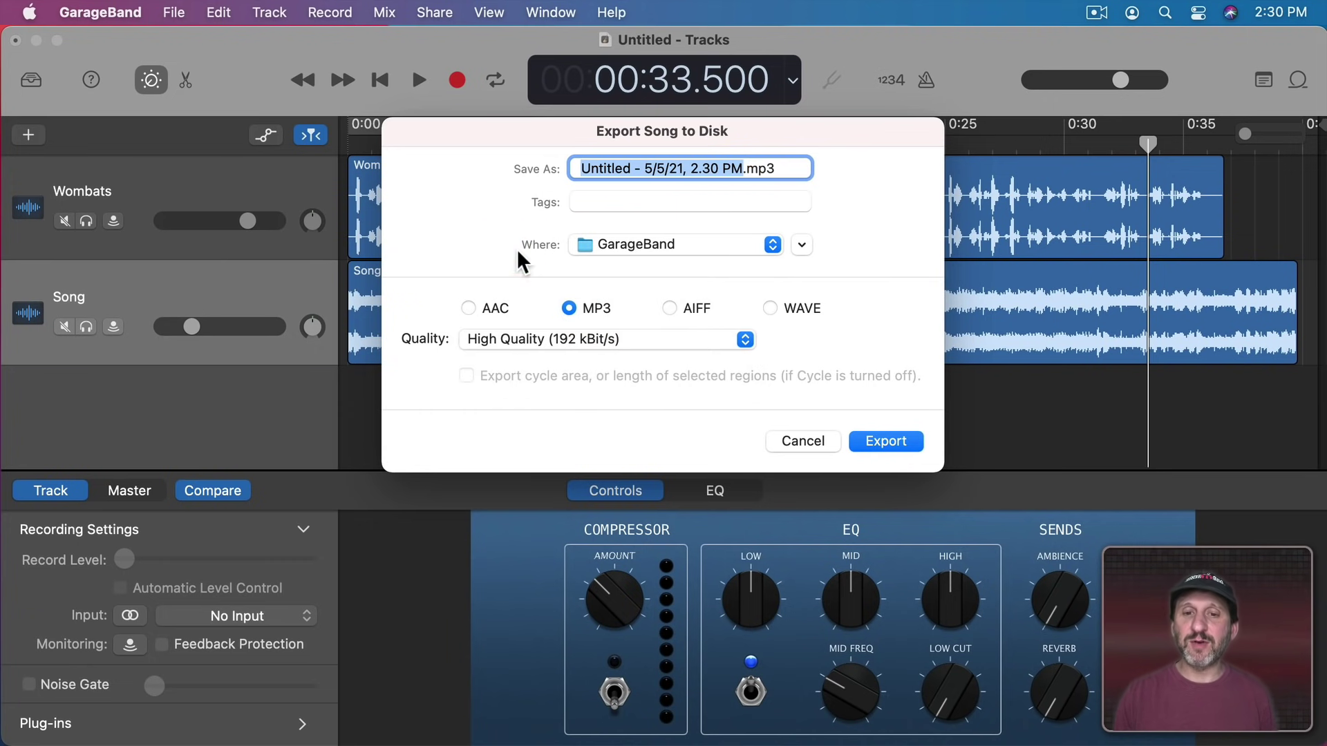
left_click(670, 308)
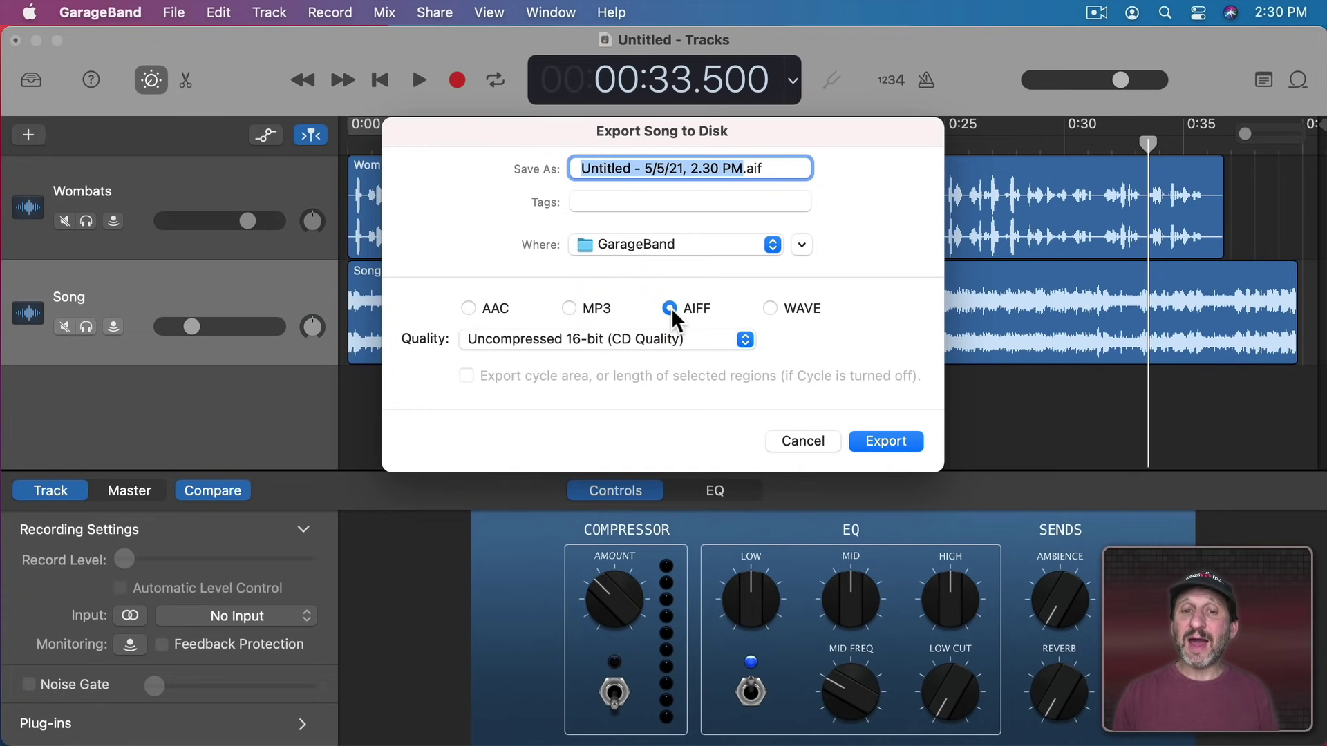
left_click(767, 308)
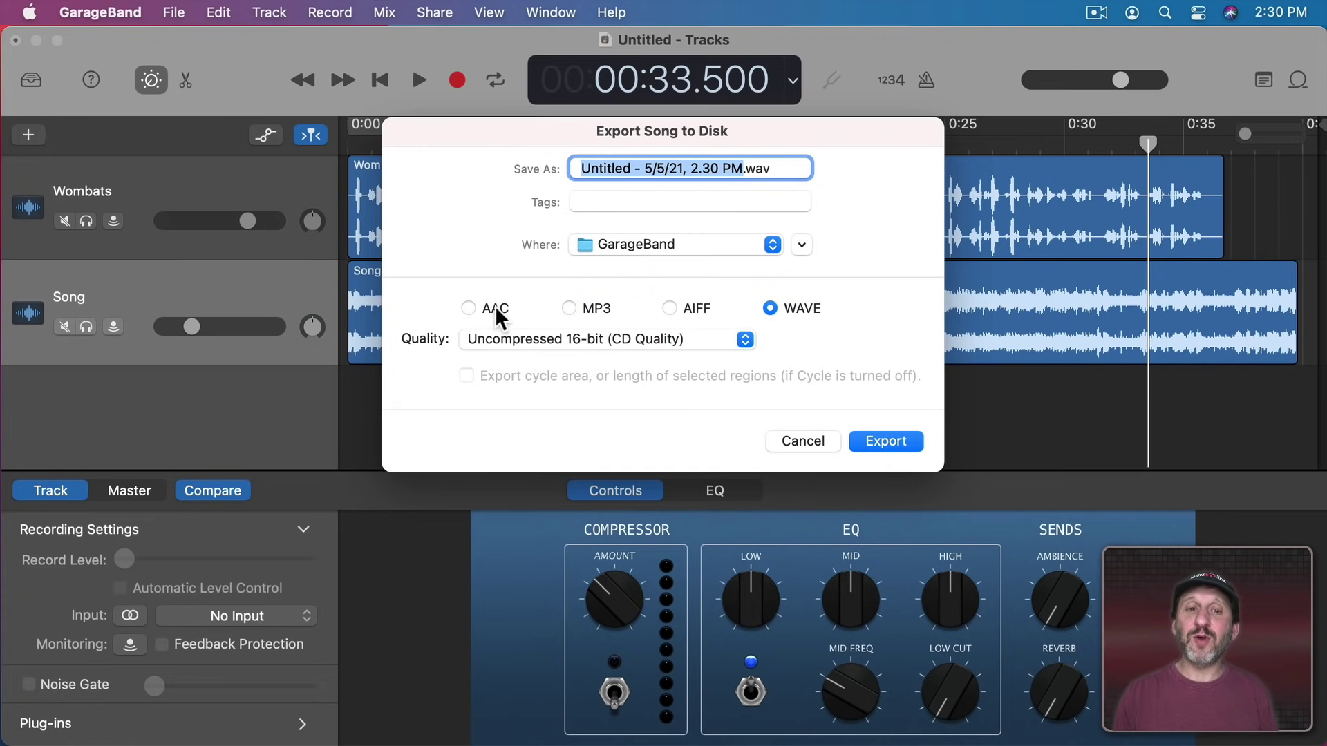
left_click(470, 308)
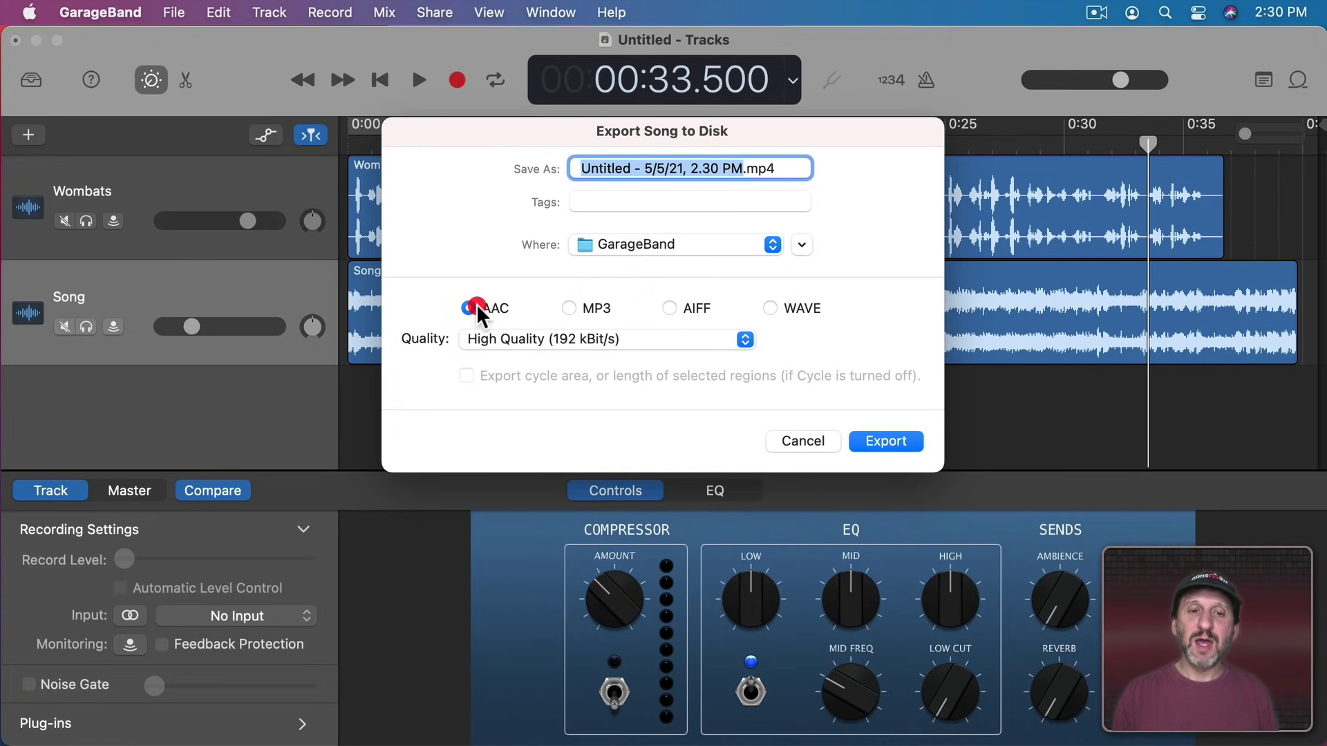
Step: Export the song as AAC at Highest (256 kBit/s) quality, named Wombat Show, into Audio
left_click(542, 337)
left_click(540, 361)
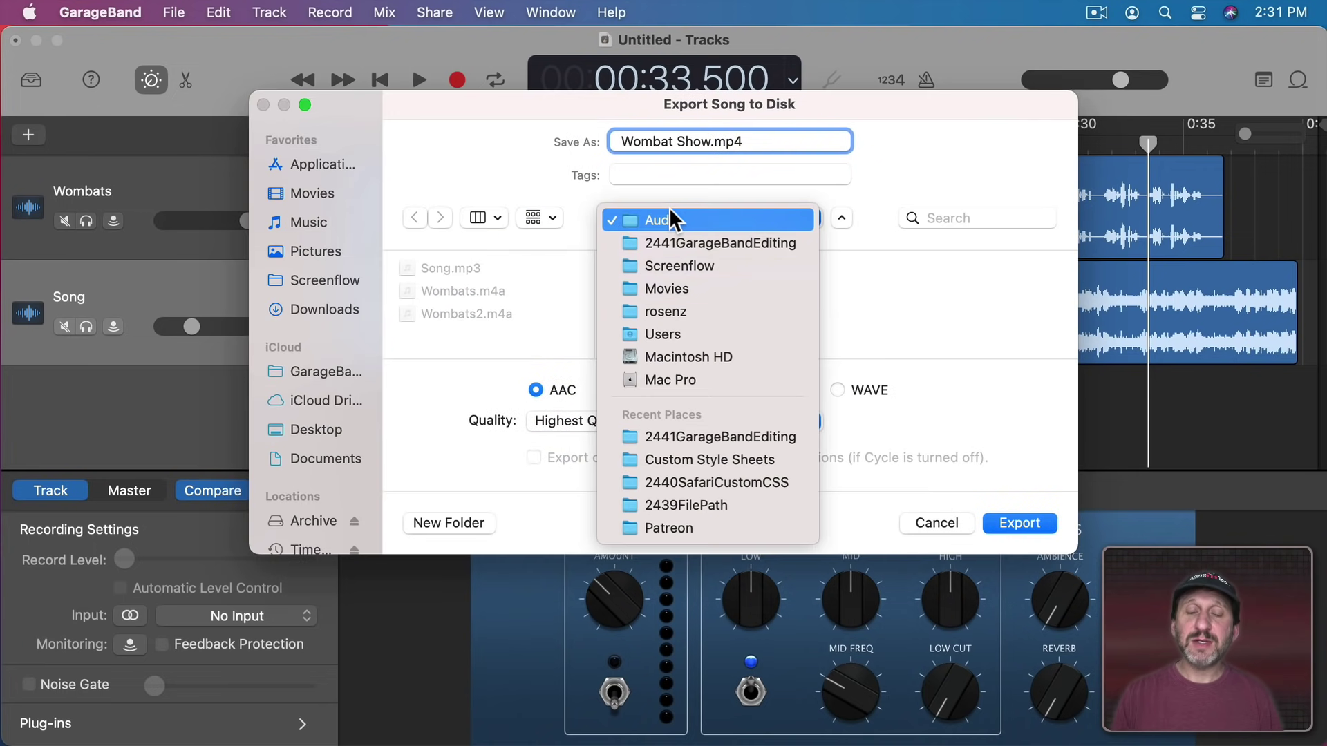
left_click(669, 215)
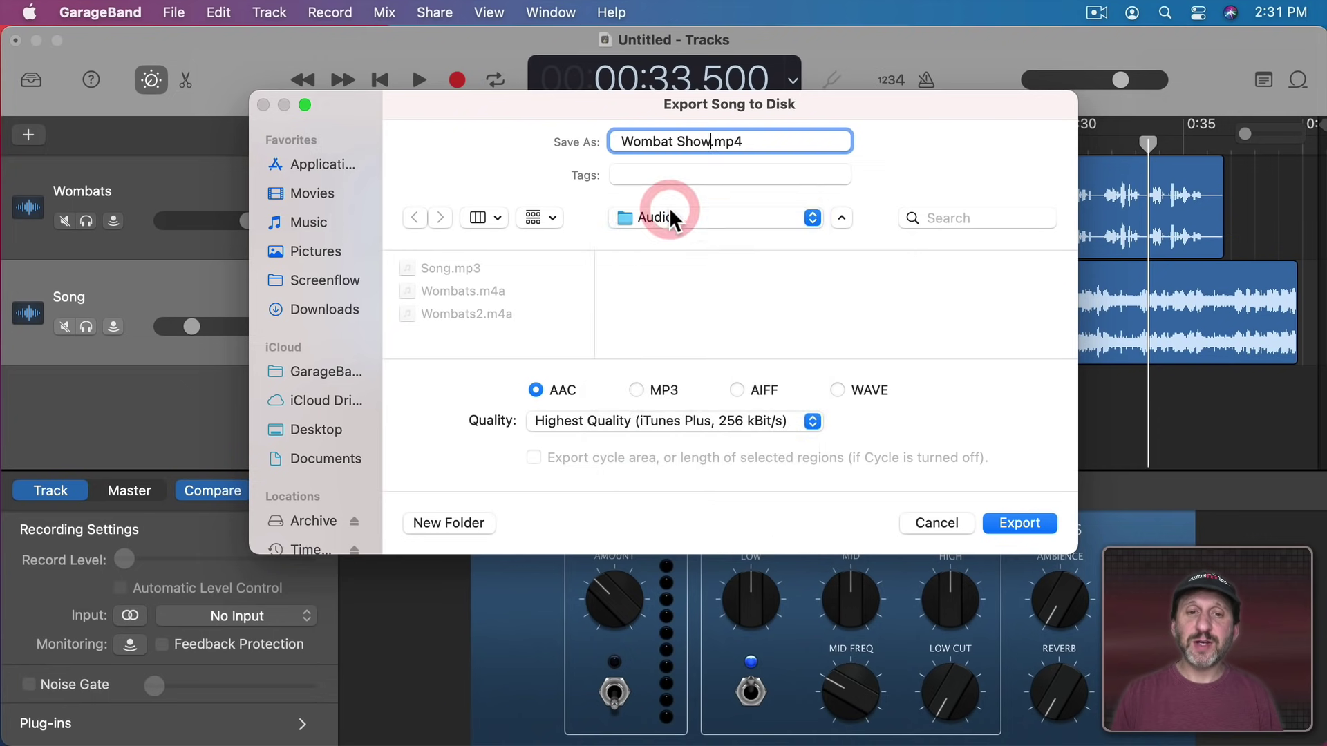
left_click(1021, 522)
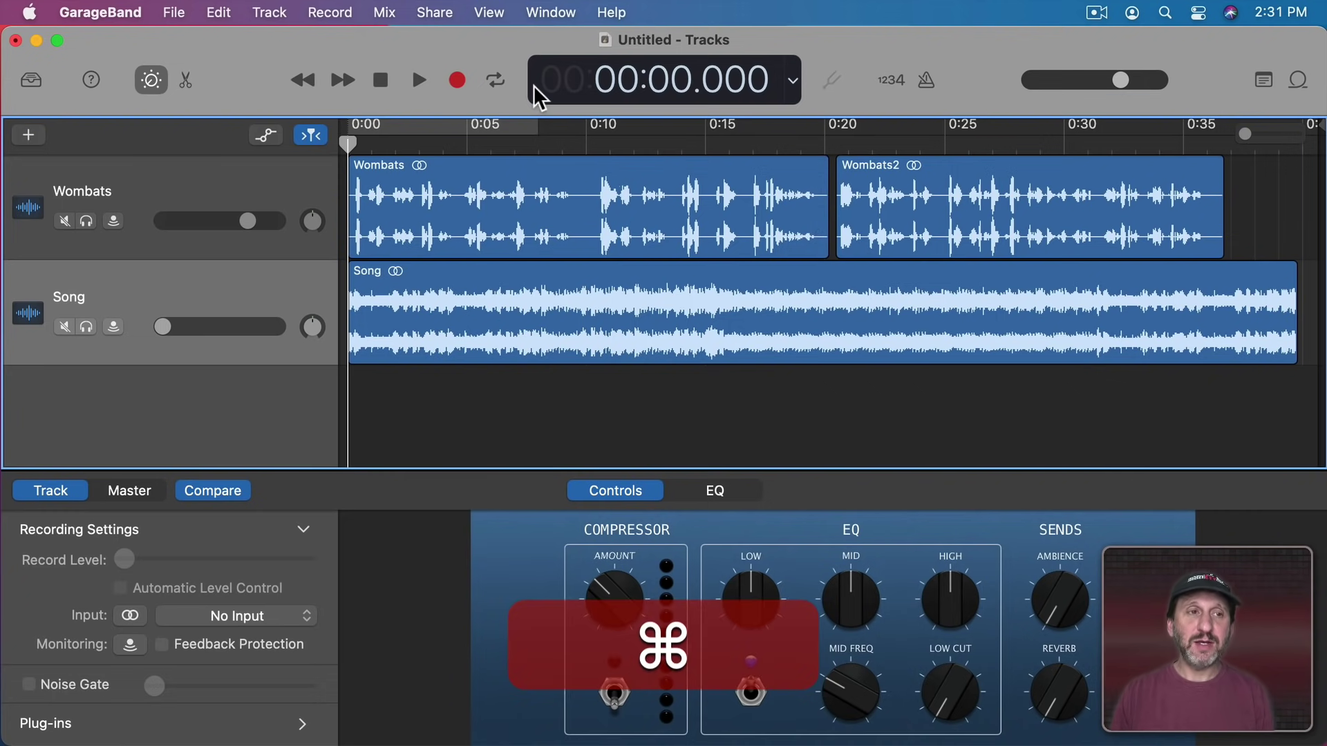
key("super+h")
left_click(329, 234)
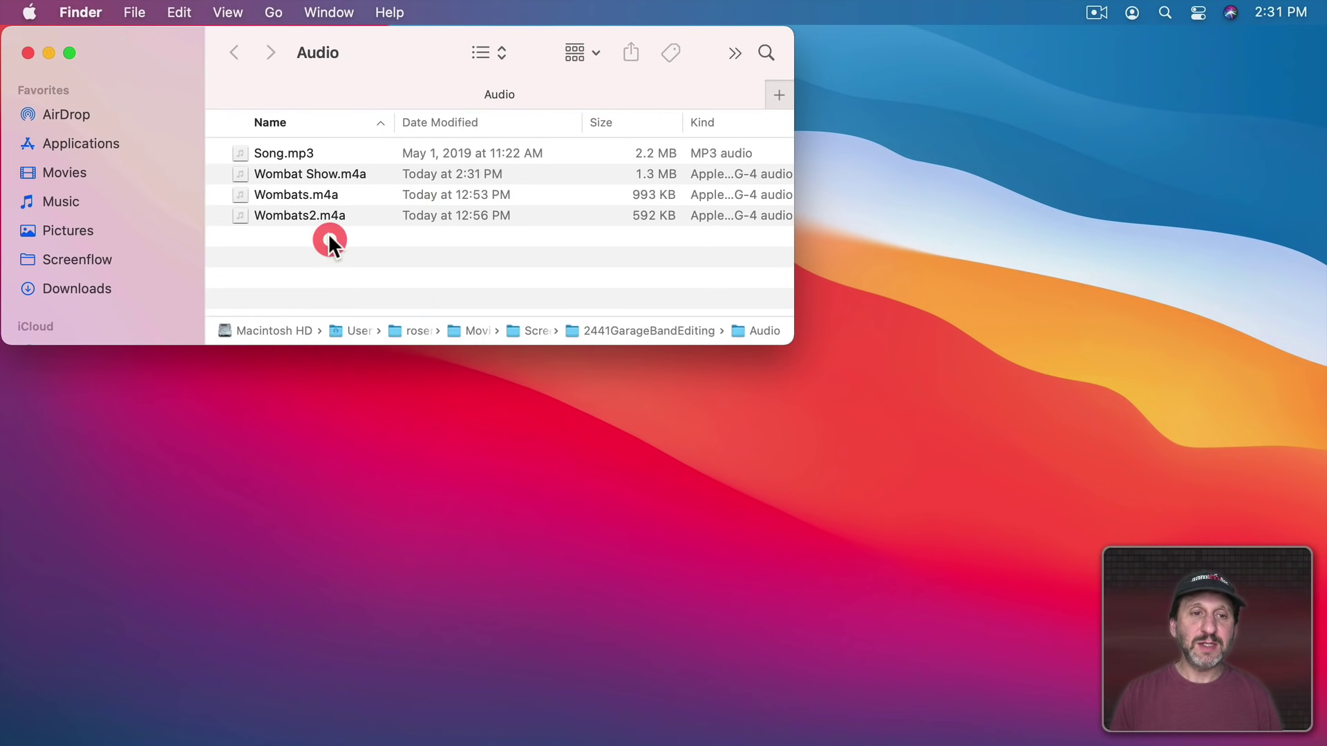
left_click(271, 173)
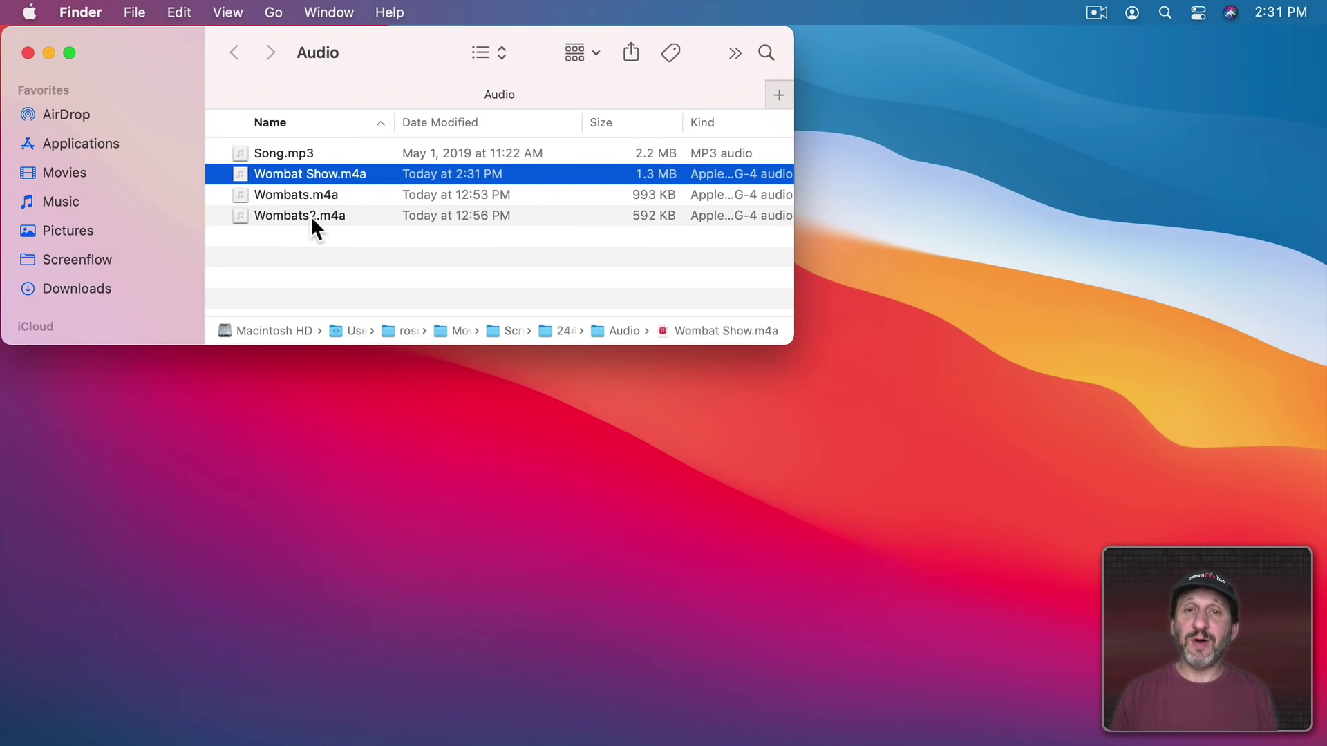
key("space")
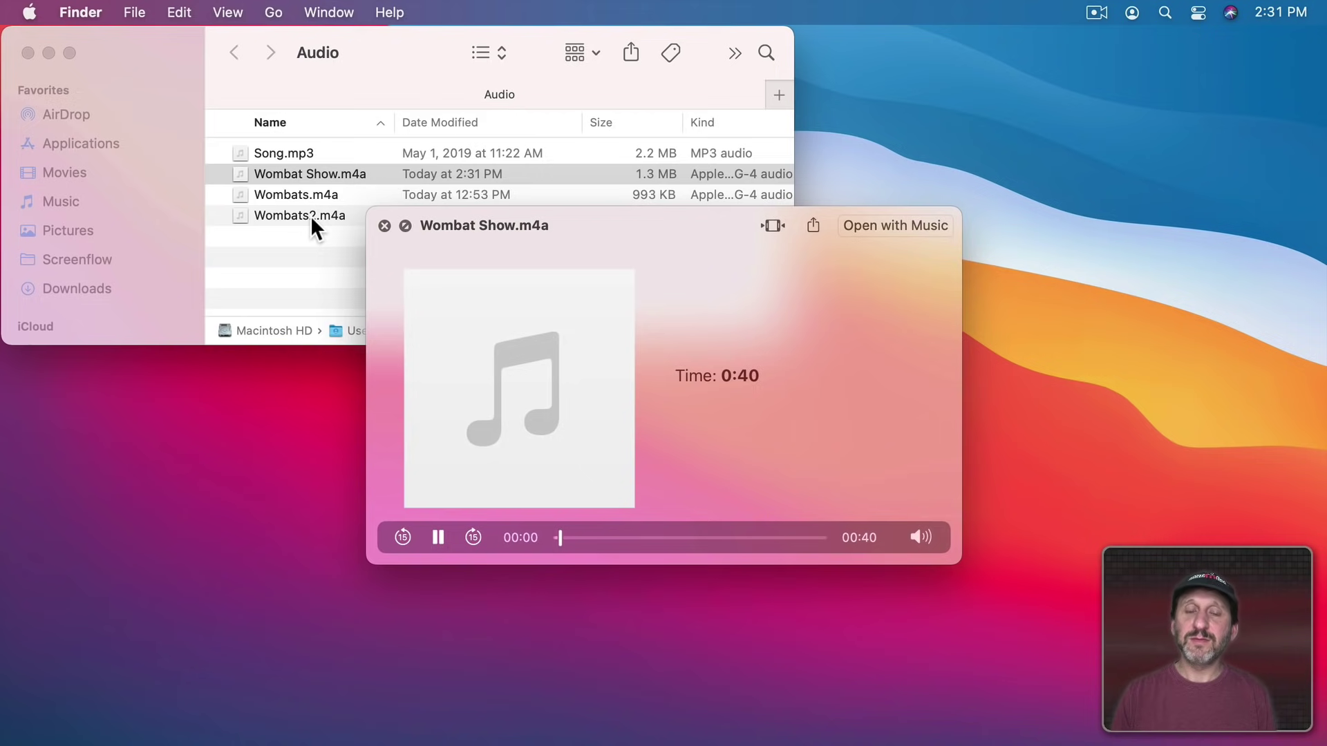
key("super+Tab")
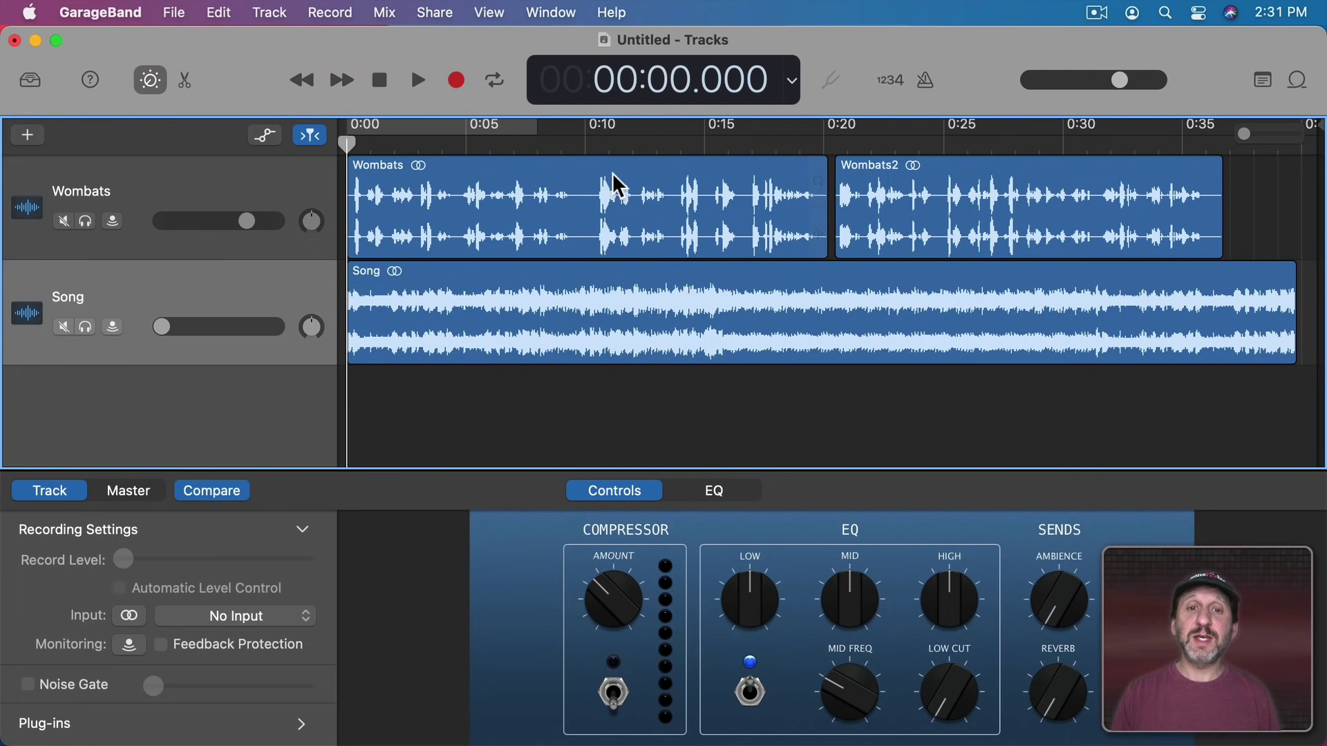
mouse_move(811, 226)
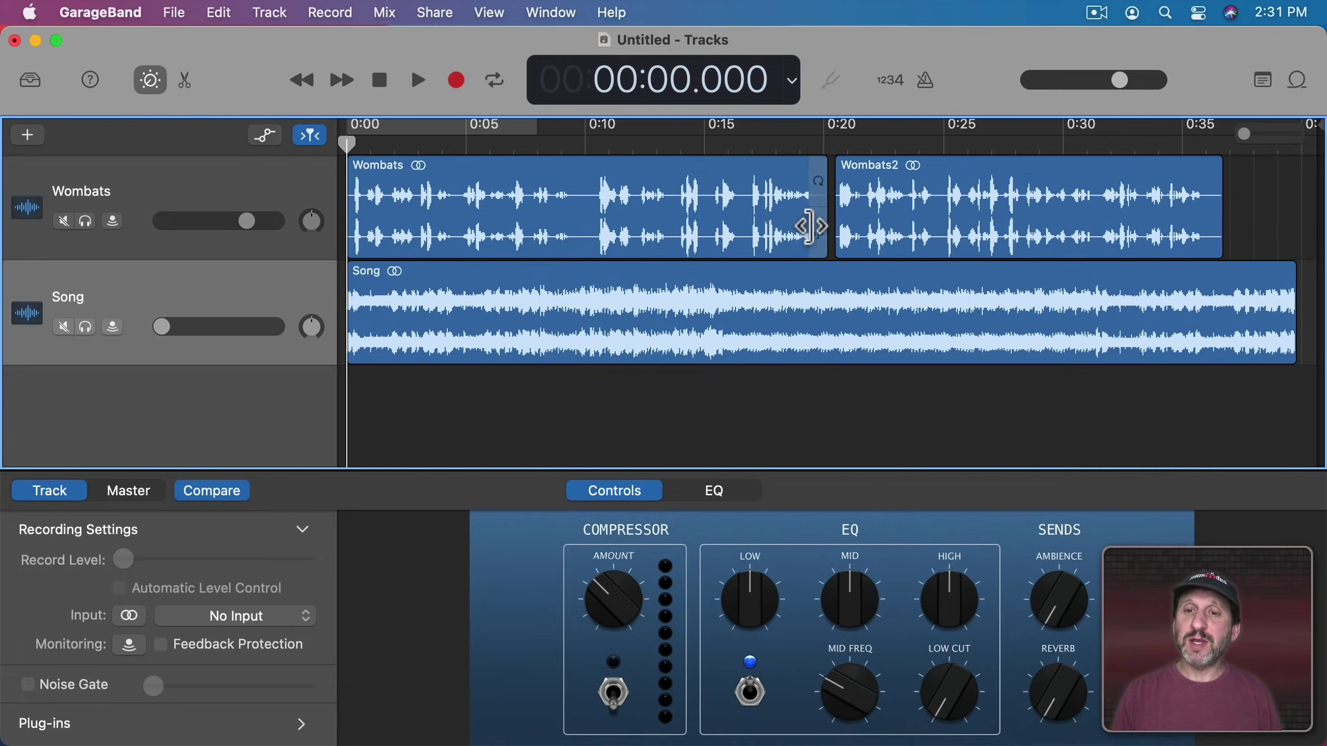
Step: Demonstrate trimming the Wombats clip's end, then move the playhead to about 0:09
left_click_drag(818, 230, 818, 231)
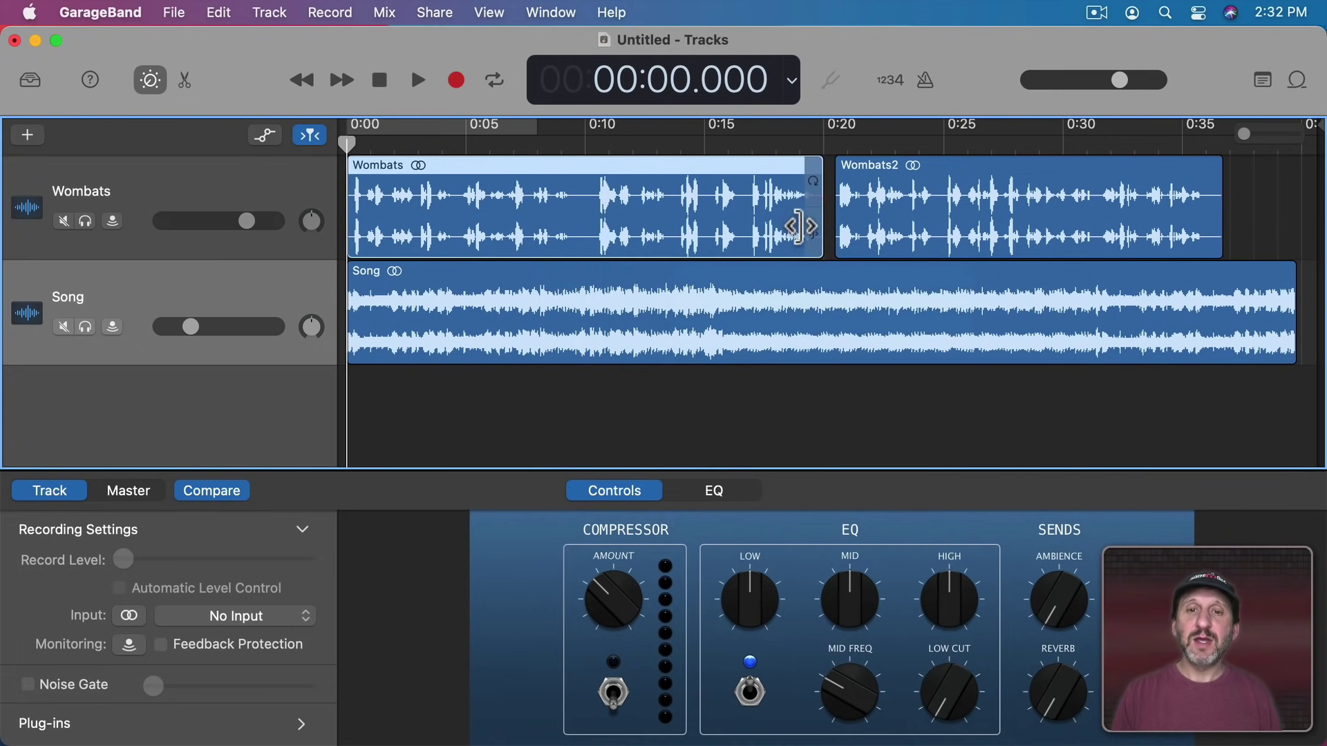
left_click_drag(359, 151, 585, 152)
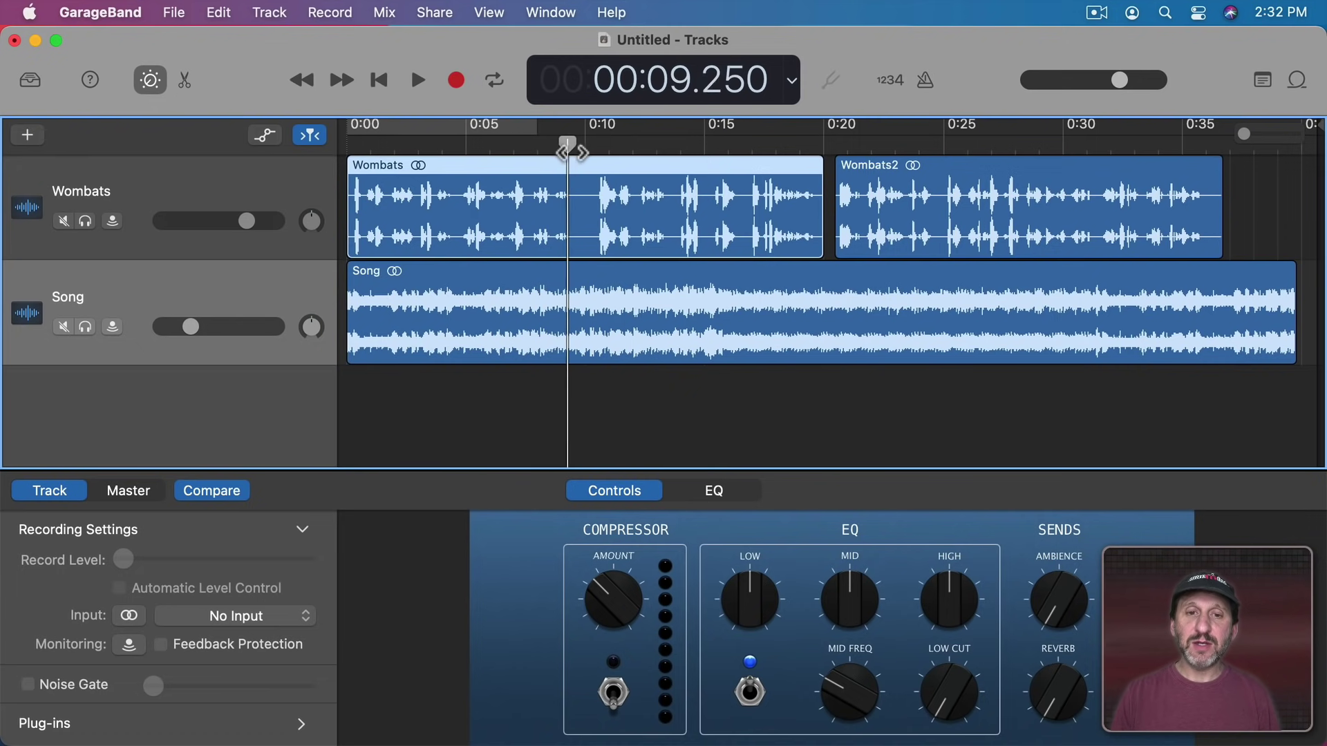
Step: Split the Wombats clip at the playhead, try moving Wombats.2, then delete it
left_click(218, 13)
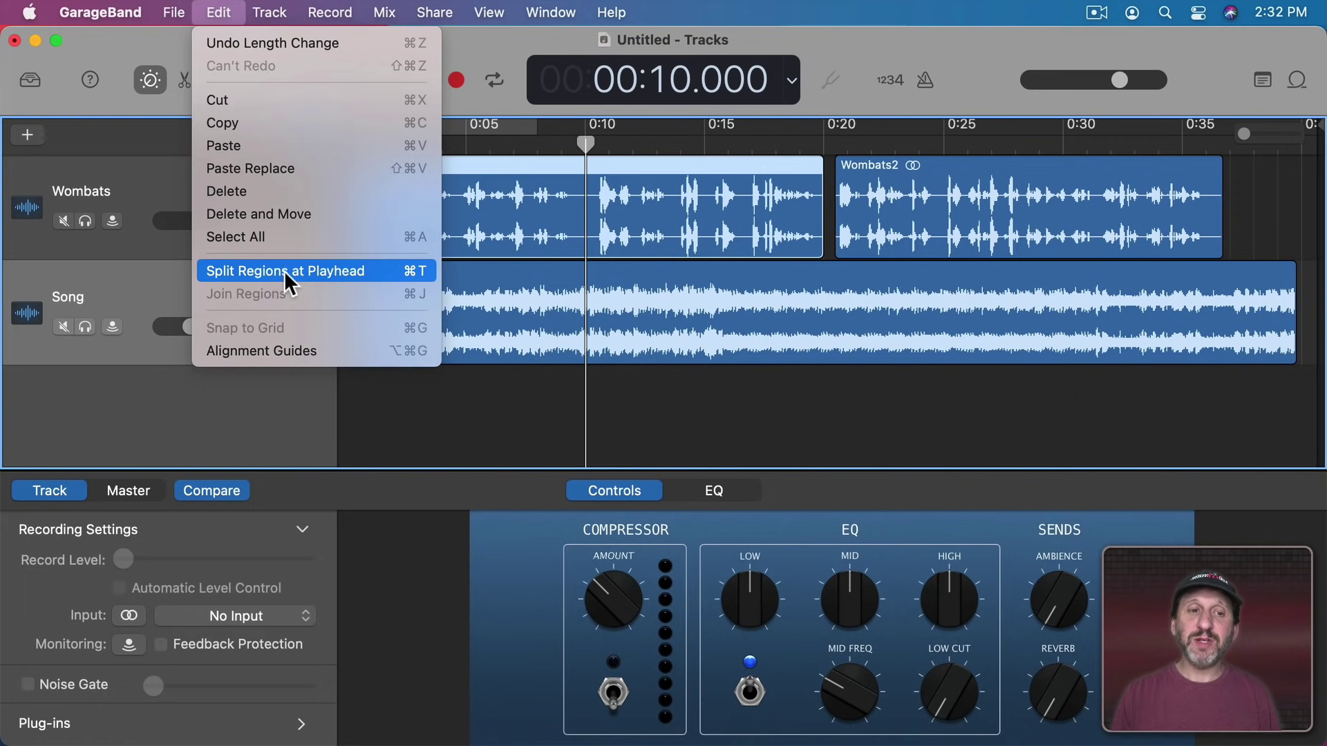
left_click(312, 271)
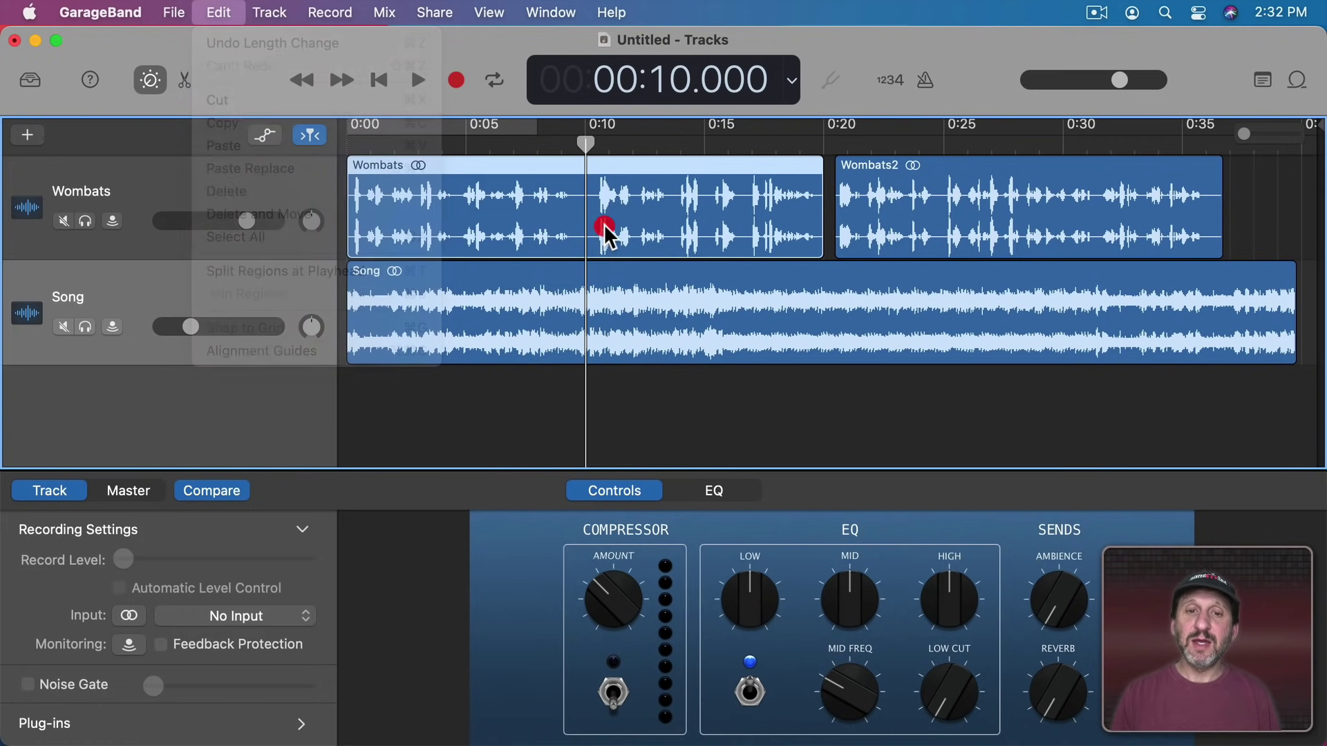
key("super+t")
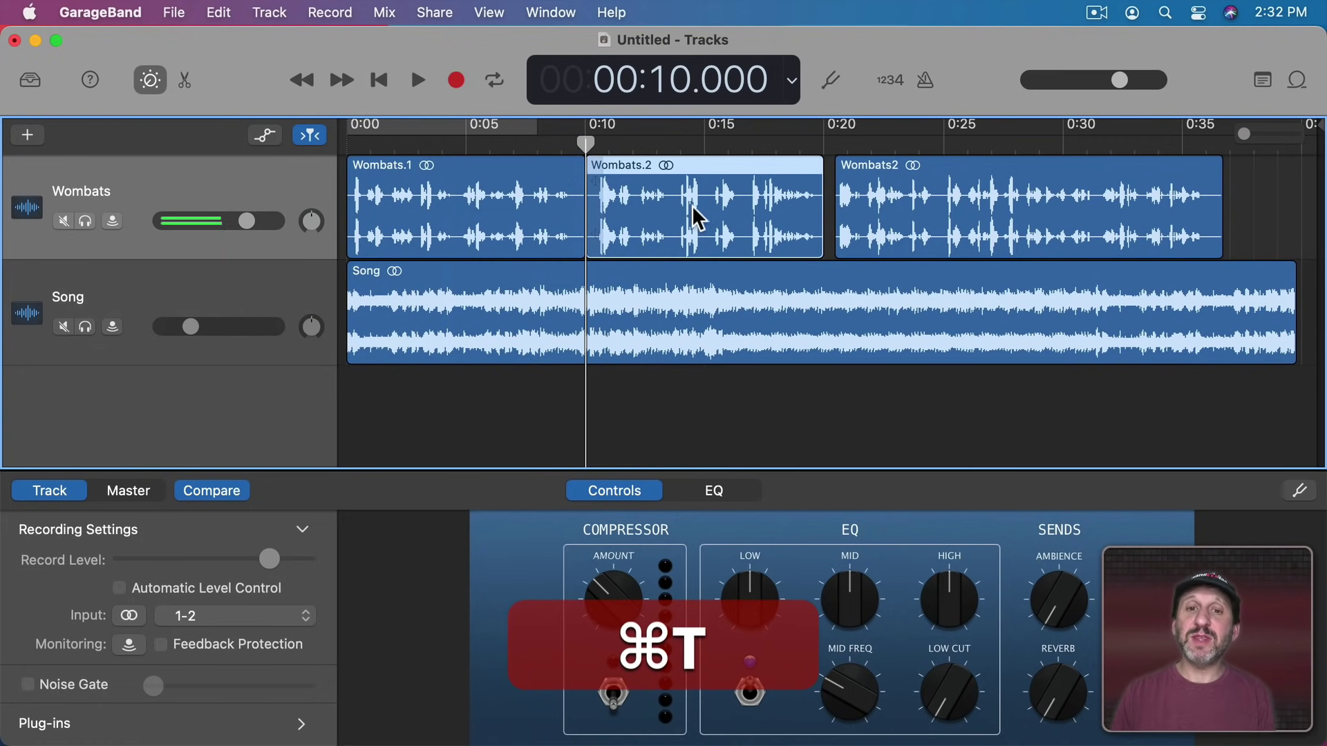
left_click_drag(678, 167, 1294, 201)
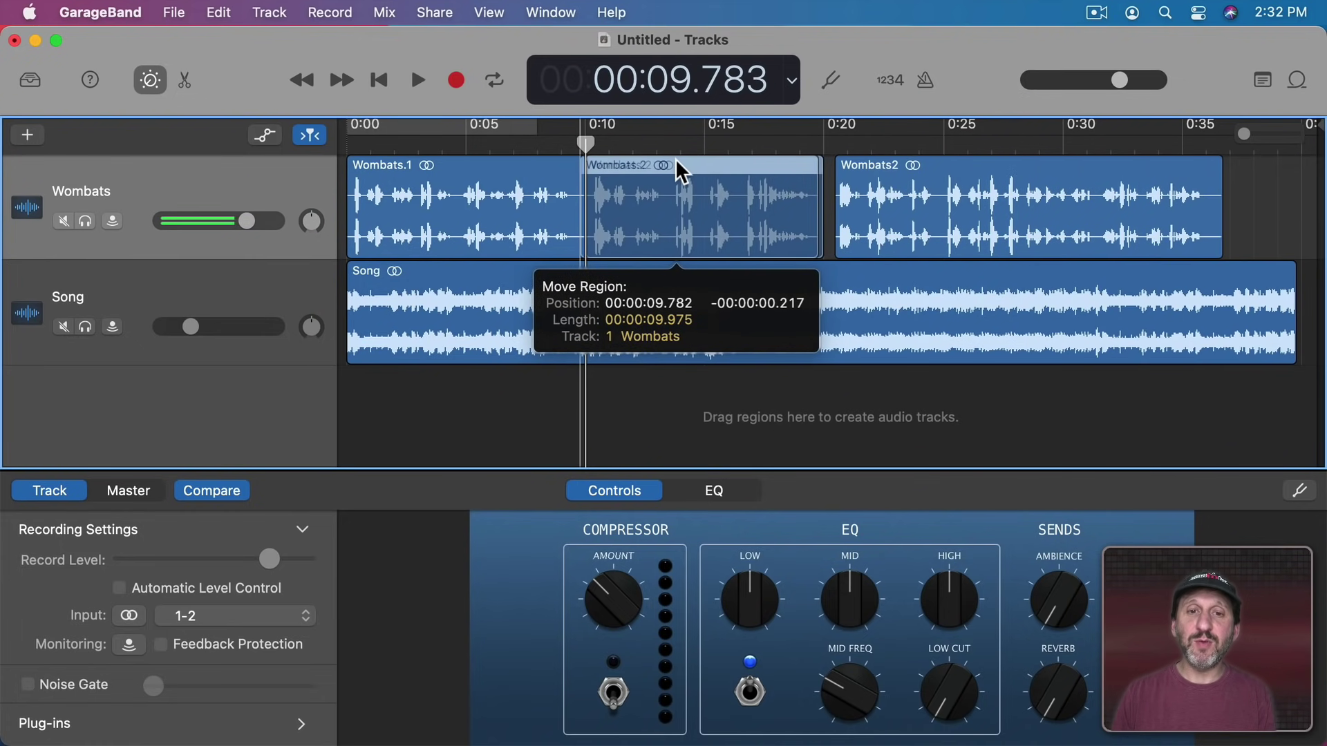
left_click_drag(1293, 200, 679, 168)
key("BackSpace")
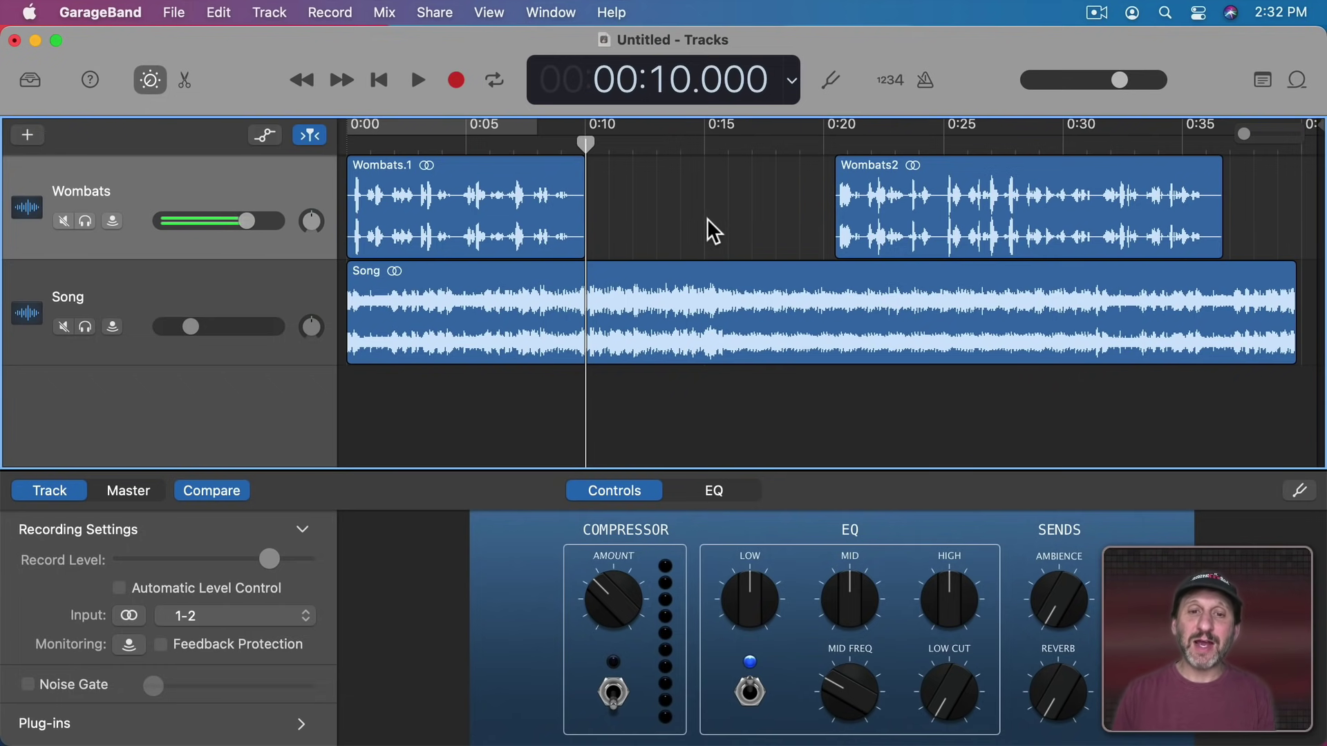
key("super")
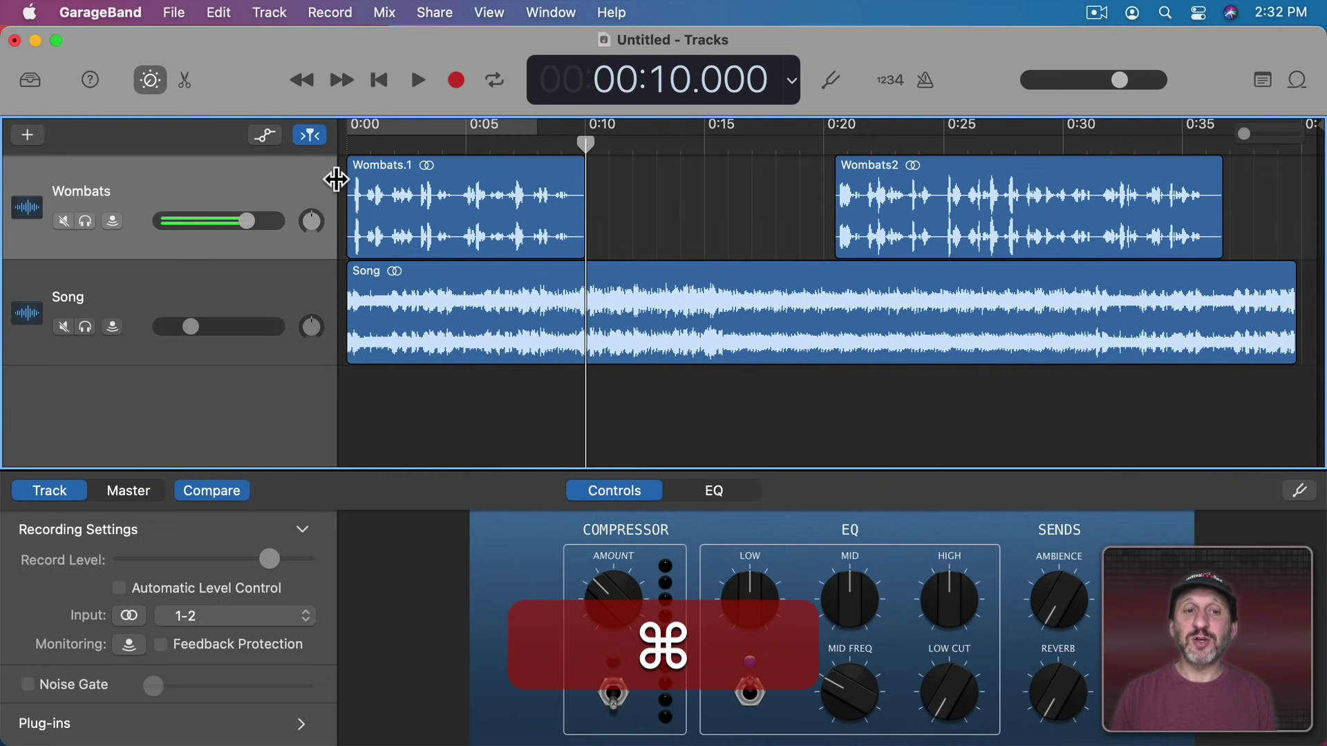
Step: Restore the deleted clip, trim the Wombats clip's beginning, and move it to 0:00
key("super+z")
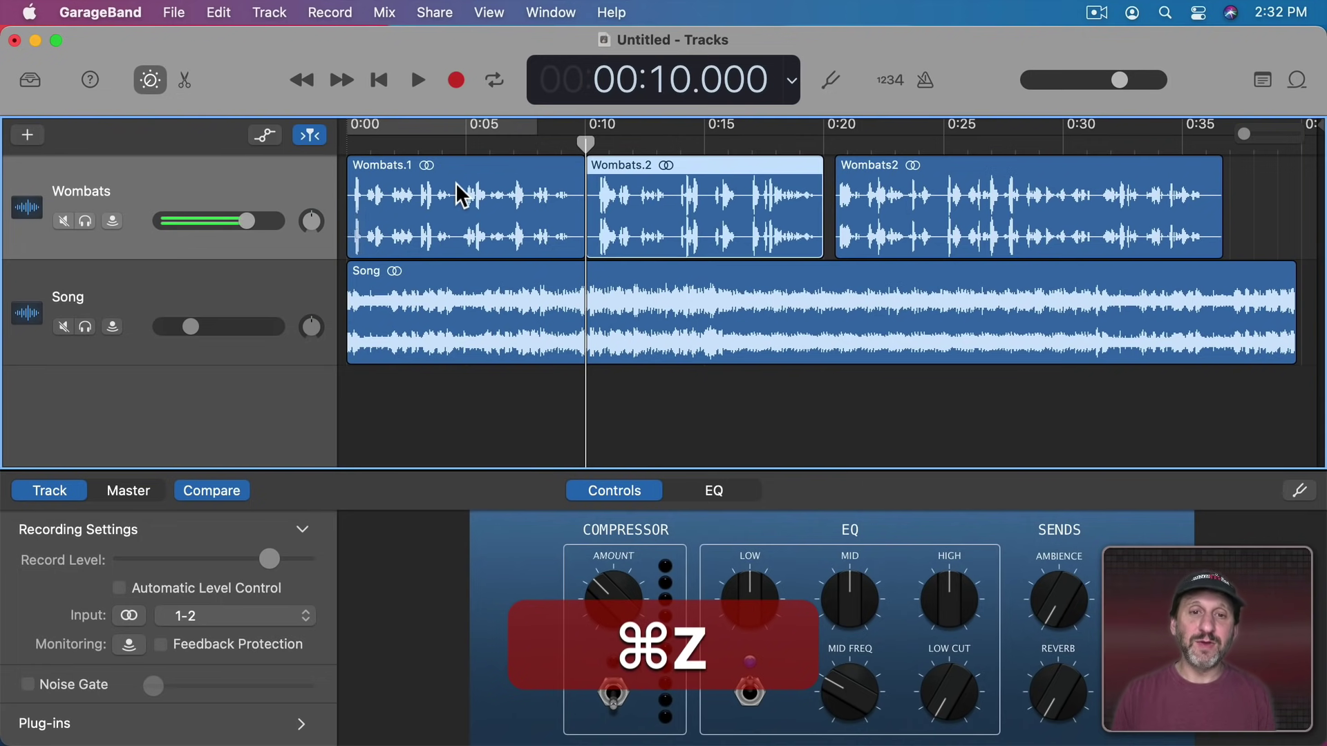
left_click(486, 180)
key("BackSpace")
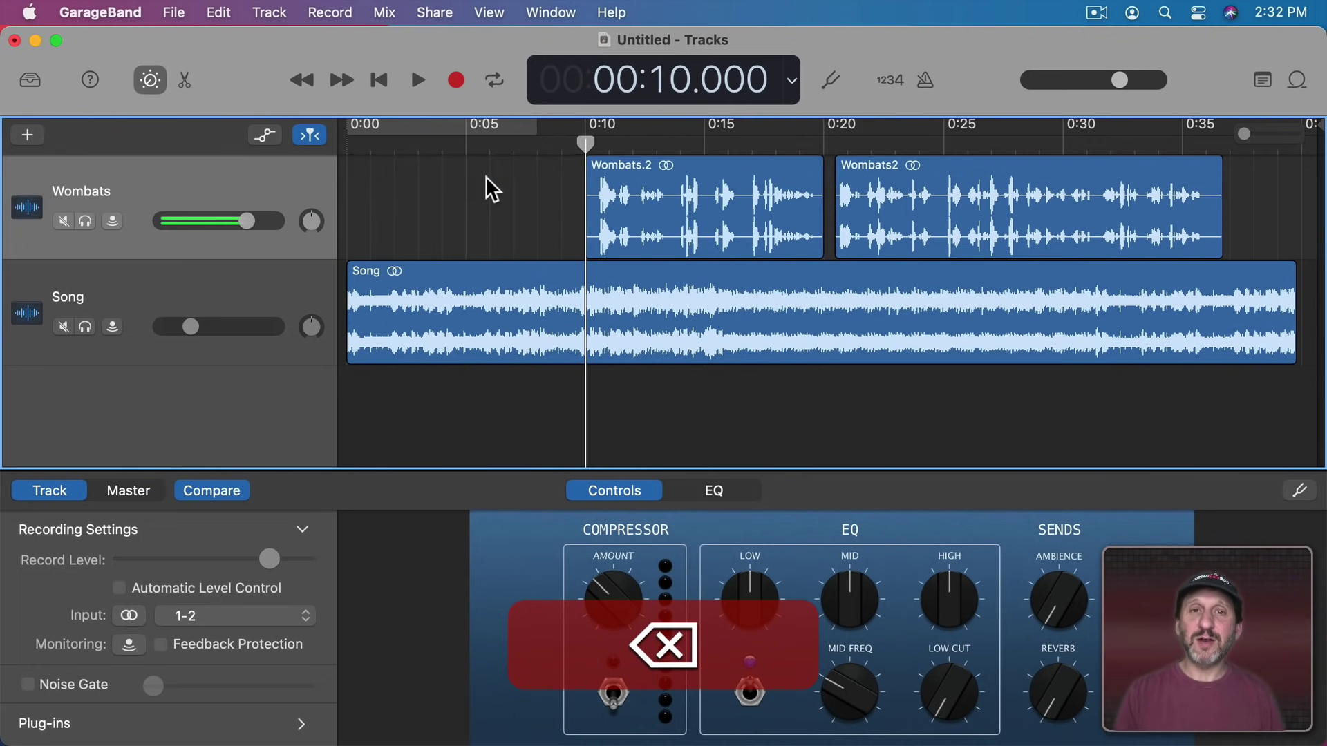
key("super+z")
key("super+z")
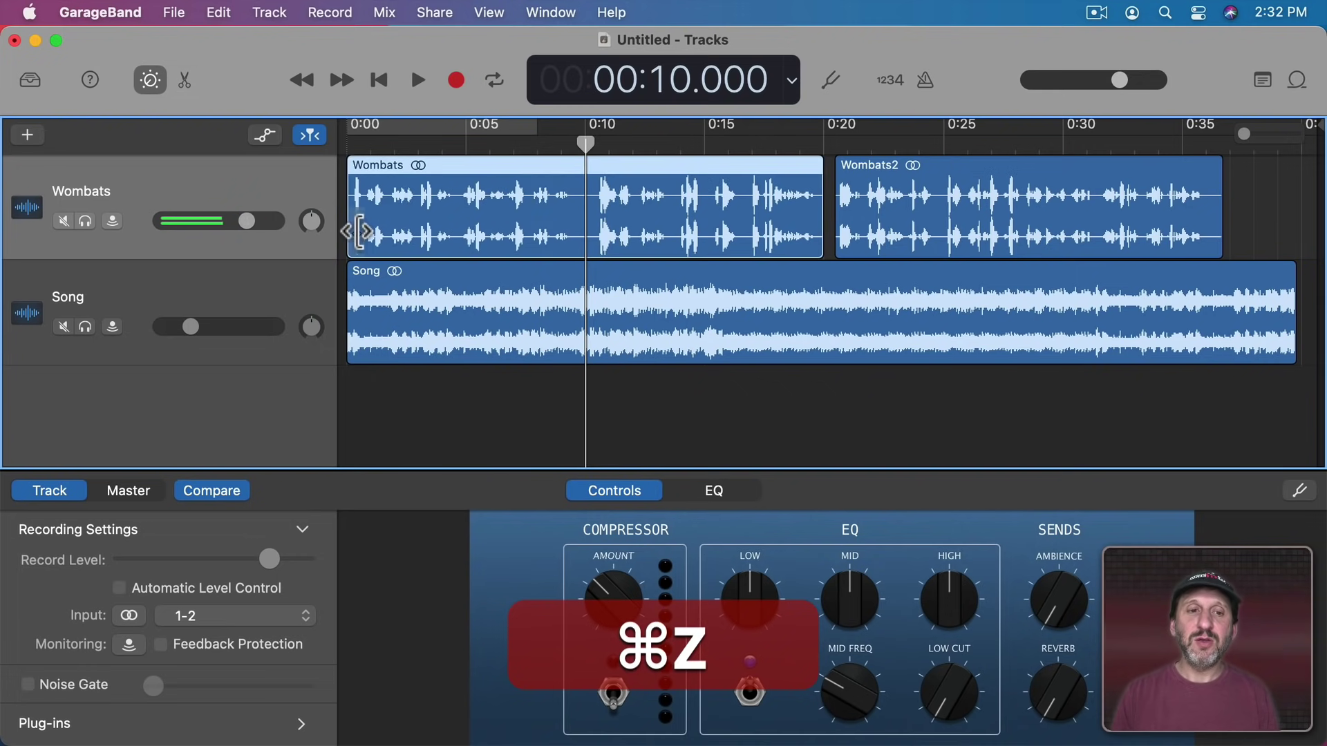
mouse_move(358, 232)
left_mouse_down()
mouse_move(571, 232)
mouse_move(456, 232)
mouse_move(492, 232)
left_mouse_up()
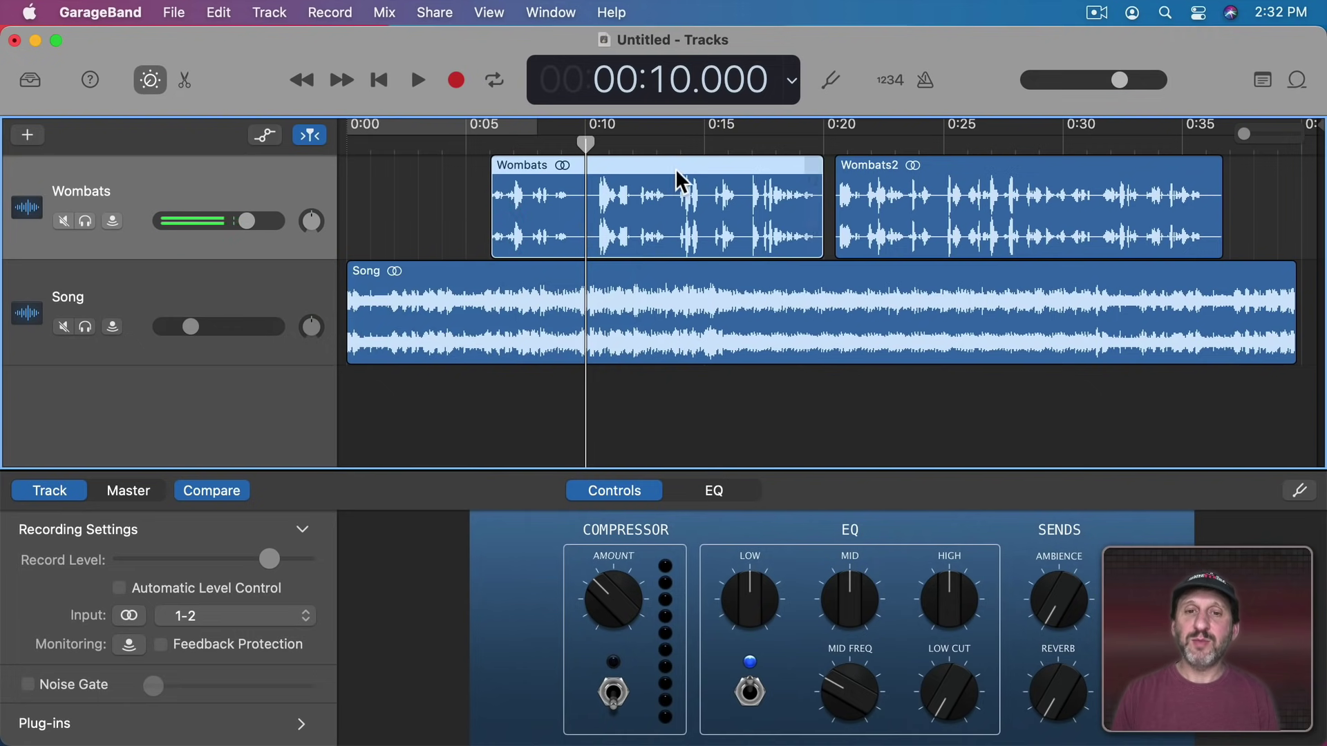
left_click_drag(674, 167, 525, 160)
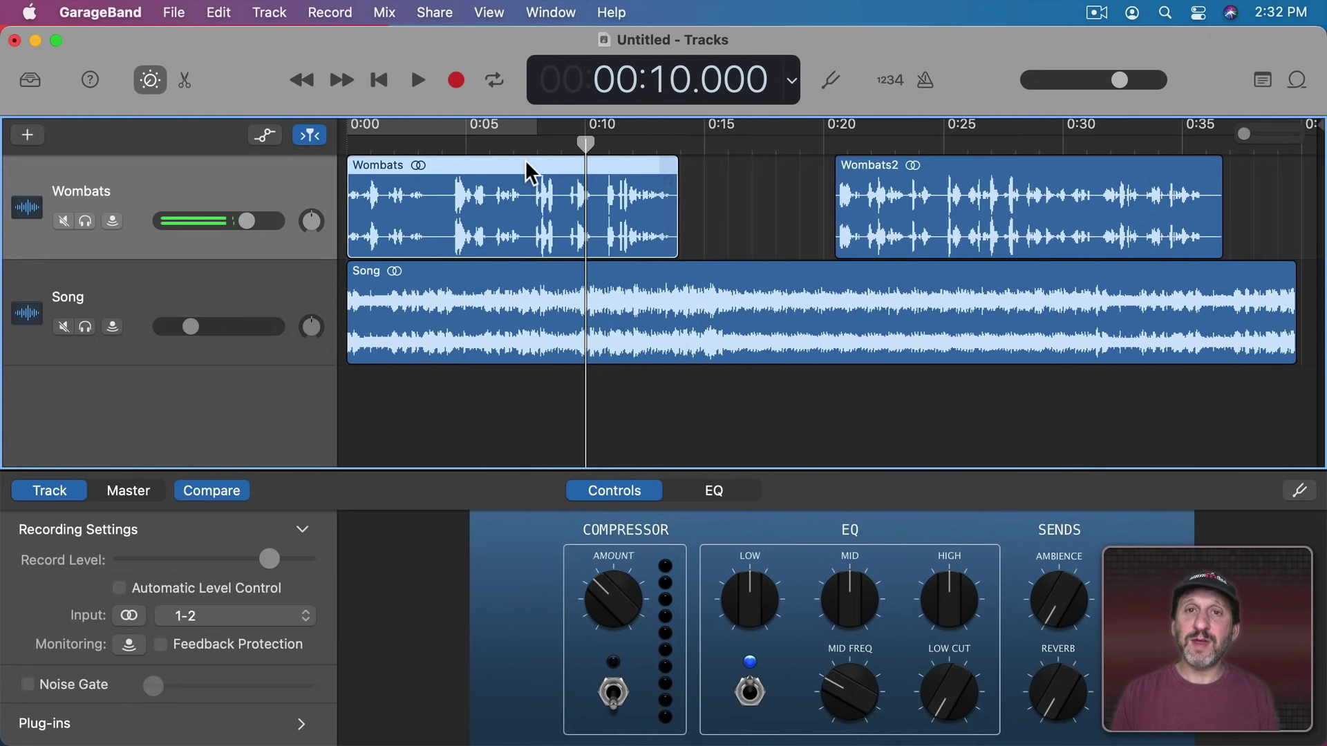
Step: Undo the trim, then toggle Mute on the Song track and Solo on Wombats on and off
key("super+z")
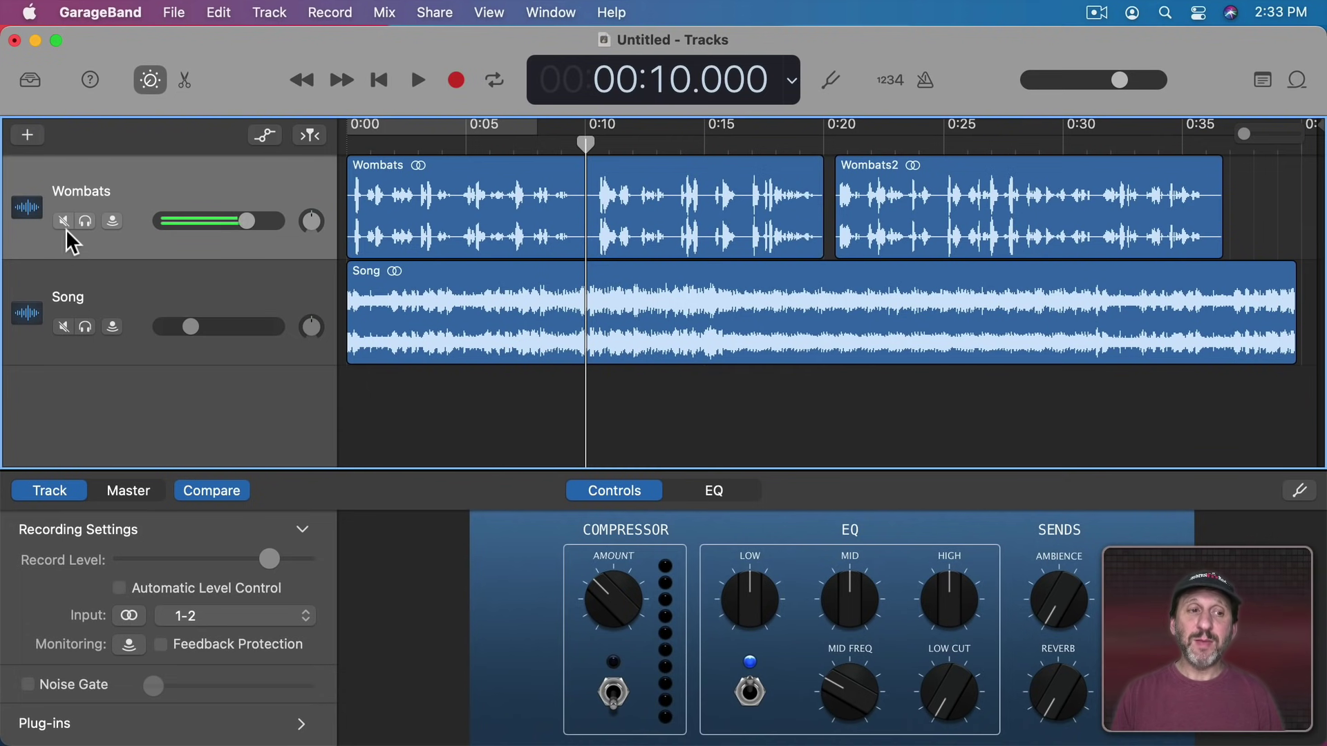
left_click(63, 326)
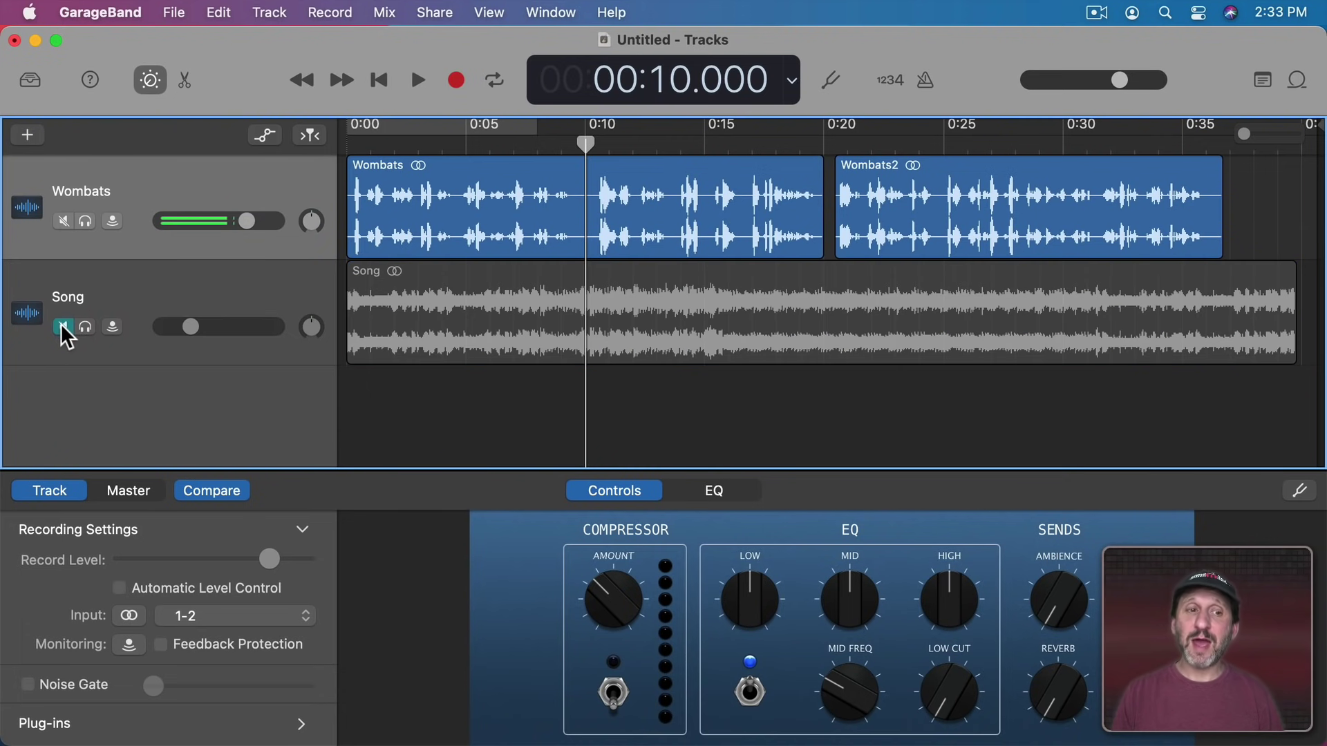
left_click(63, 326)
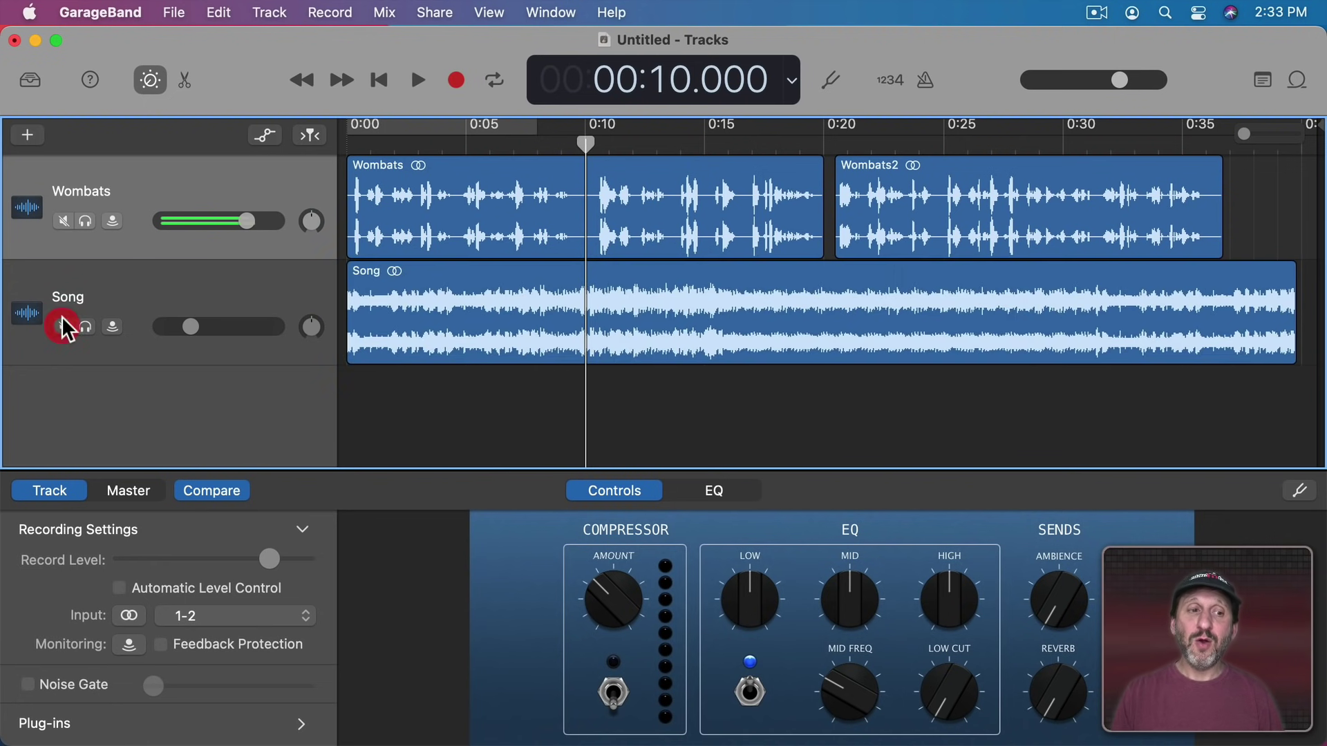
left_click(86, 221)
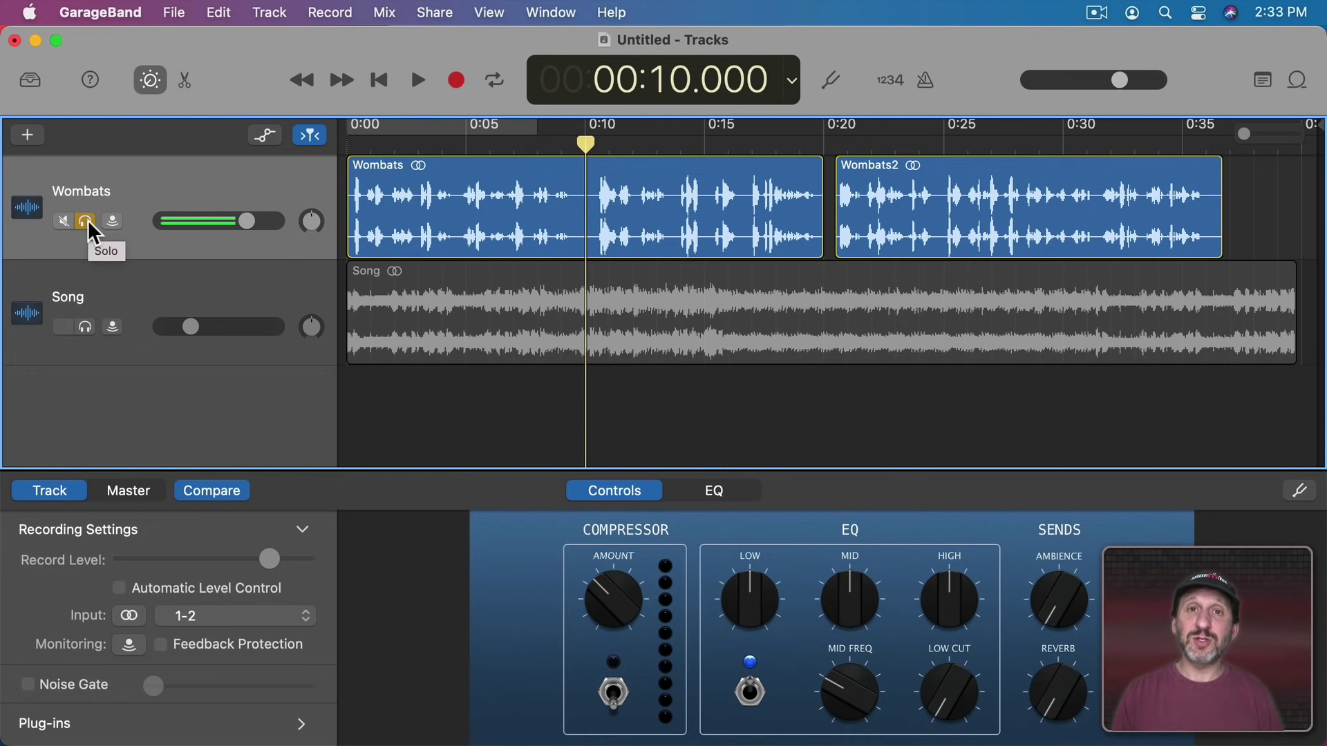
left_click(86, 221)
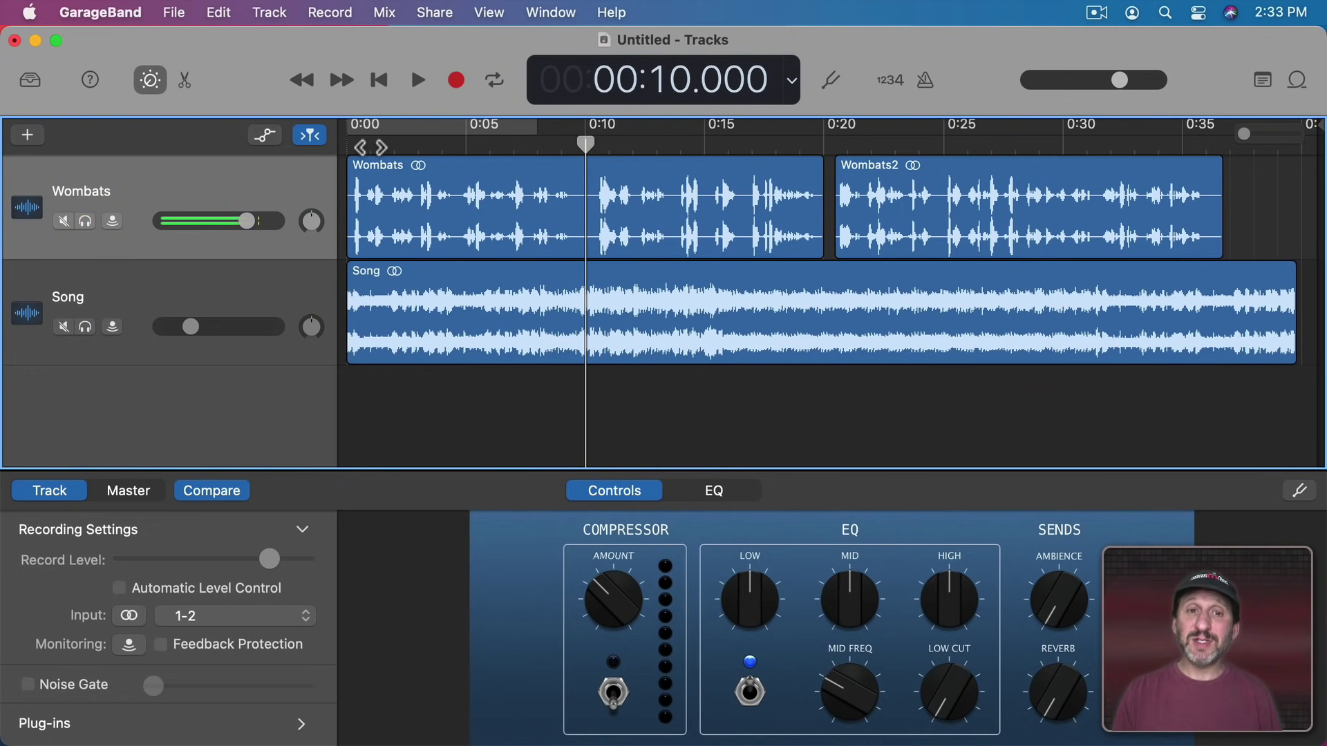
Step: Return the playhead to the start, select both Wombats clips, and list the Library's Voice presets
left_click(348, 142)
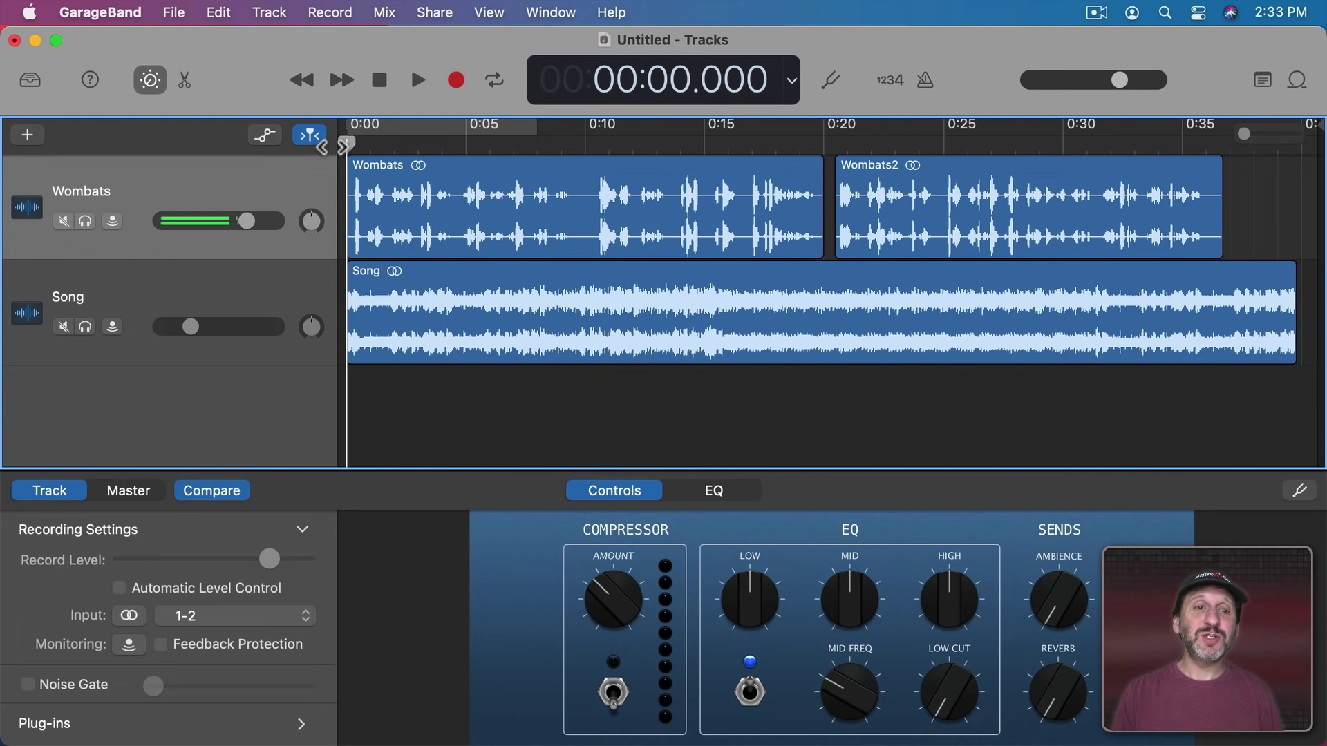
left_click(542, 180)
left_click(978, 181, "shift")
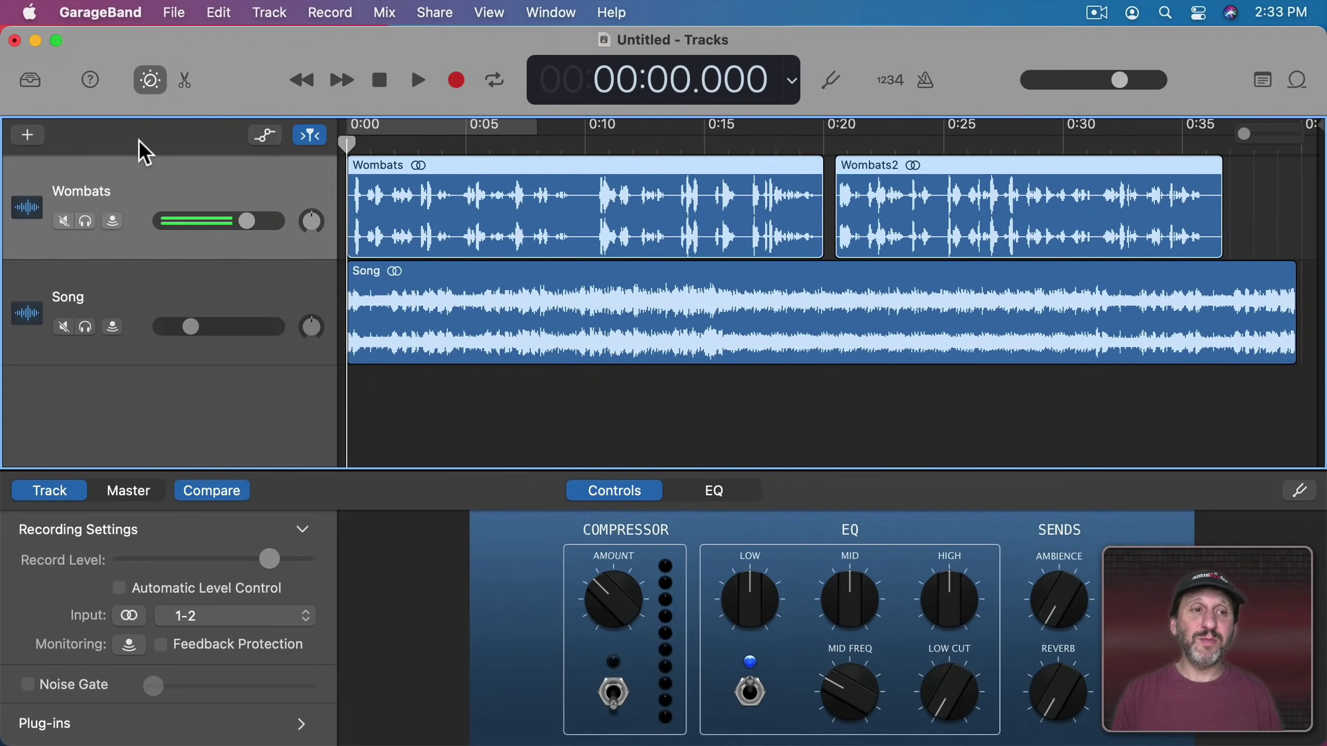
left_click(28, 79)
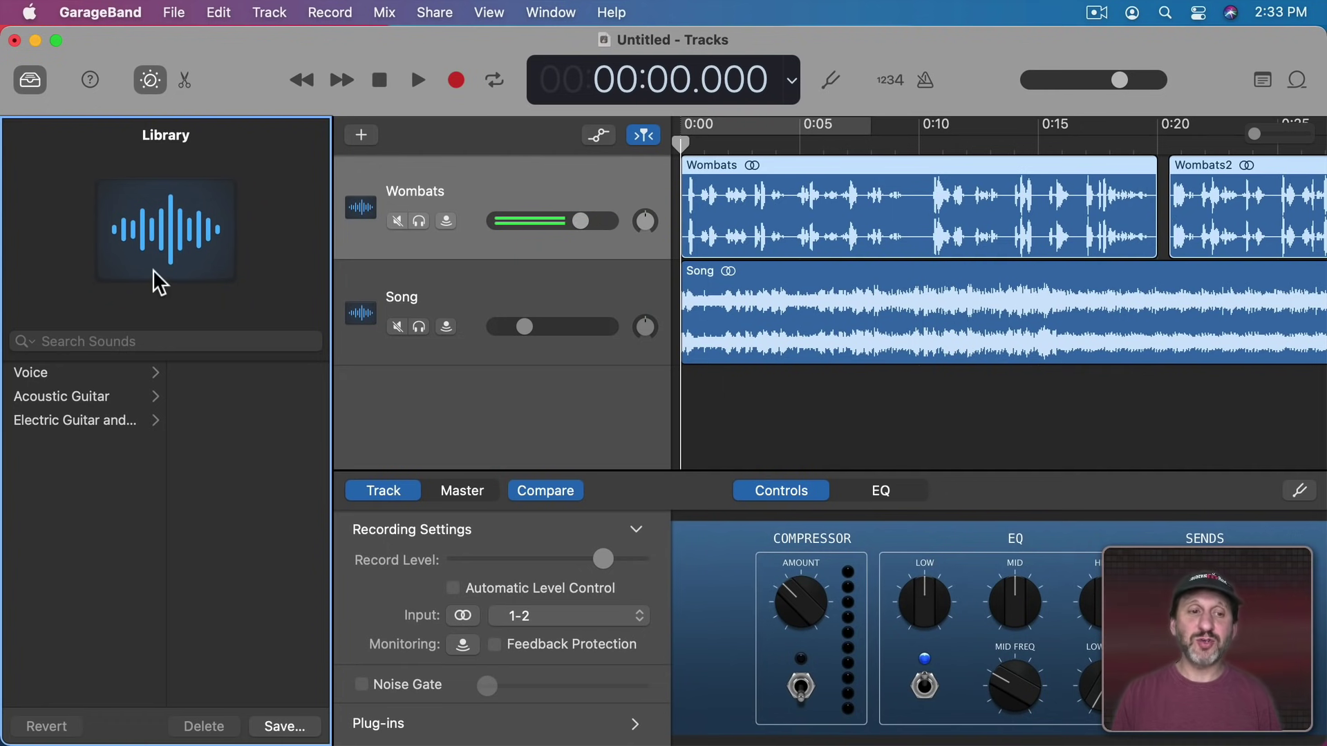
left_click(40, 373)
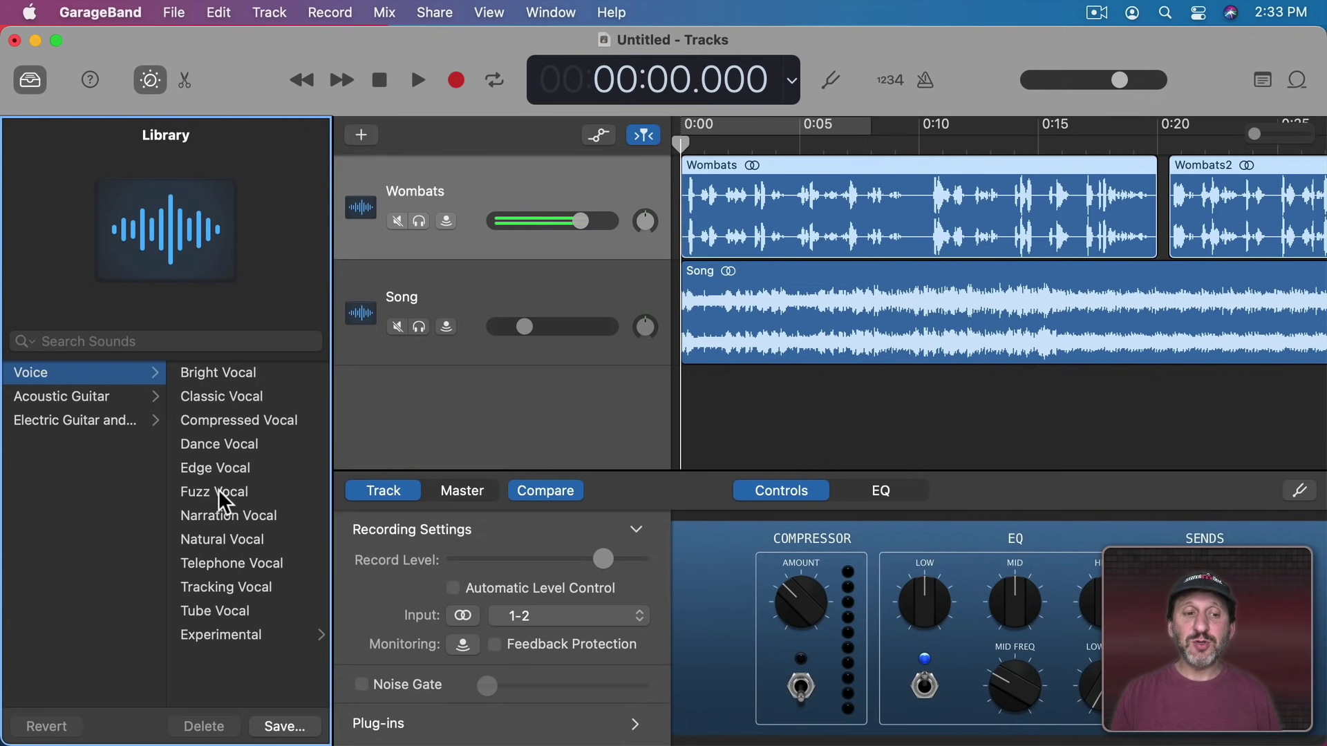
Step: Turn on Cycle and set the loop range to span 0:00 to 0:10
left_click(492, 80)
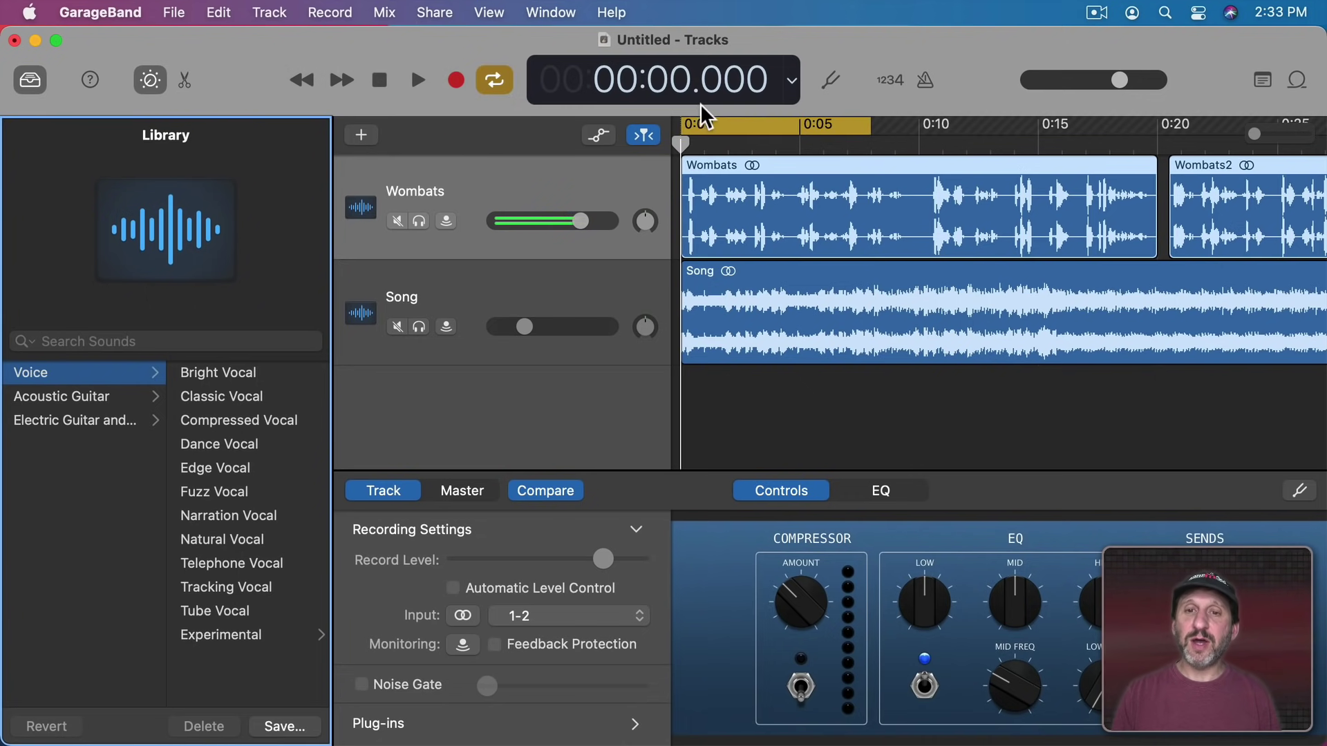
left_click_drag(868, 130, 917, 136)
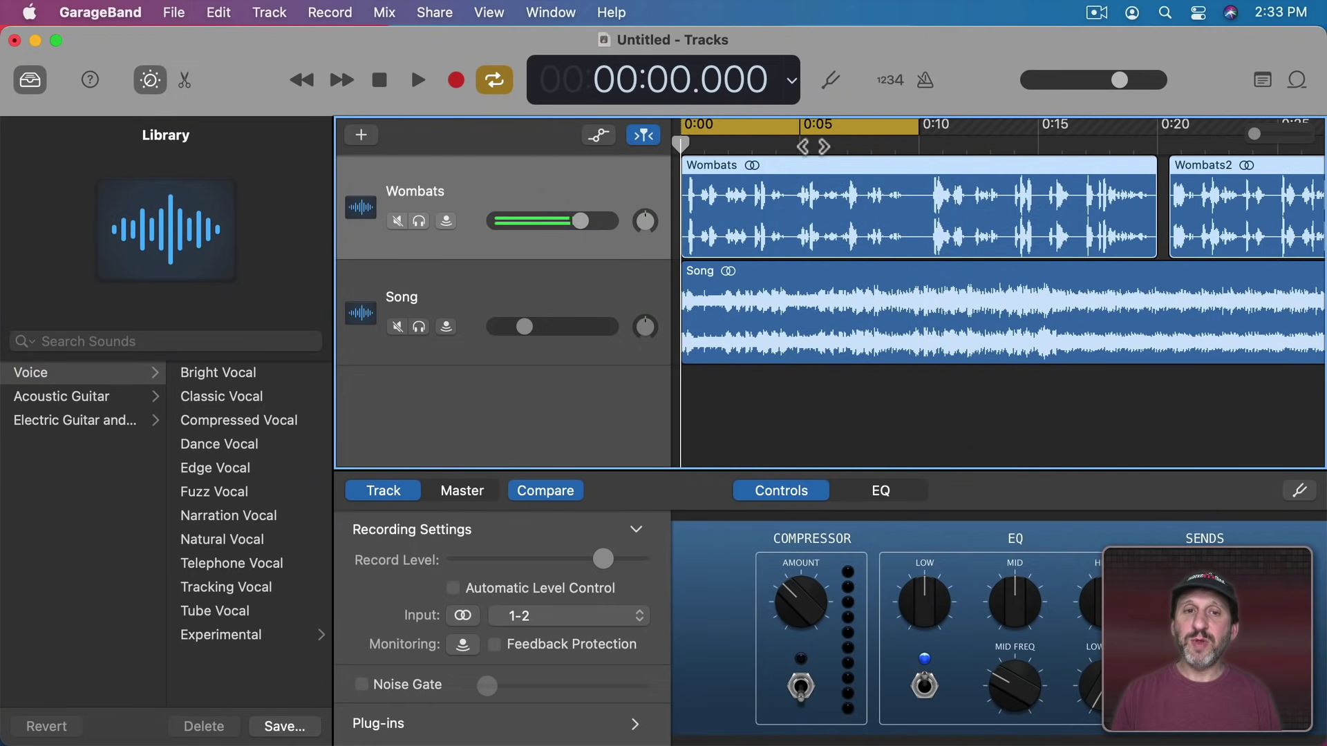
left_click(414, 80)
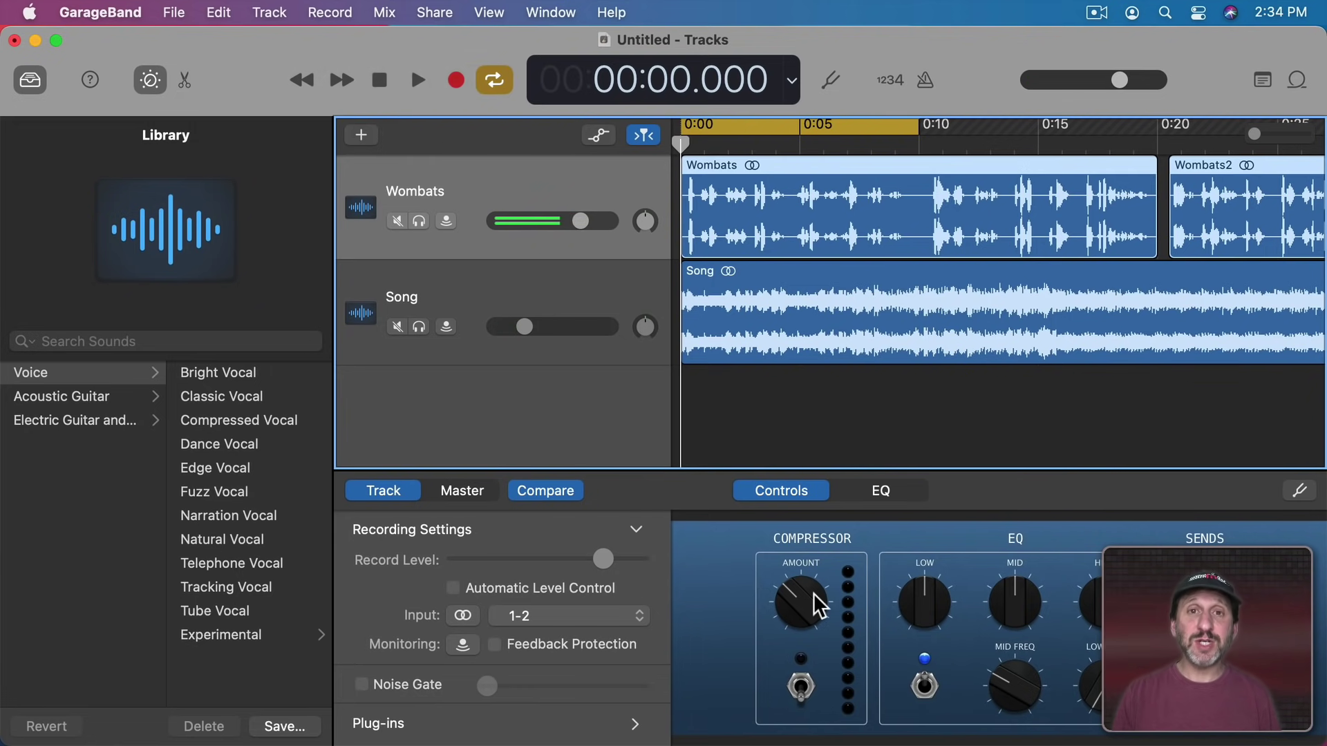
Step: Play the loop and audition the Bright, Narration, Natural and Tube Vocal presets on Wombats
left_click(418, 81)
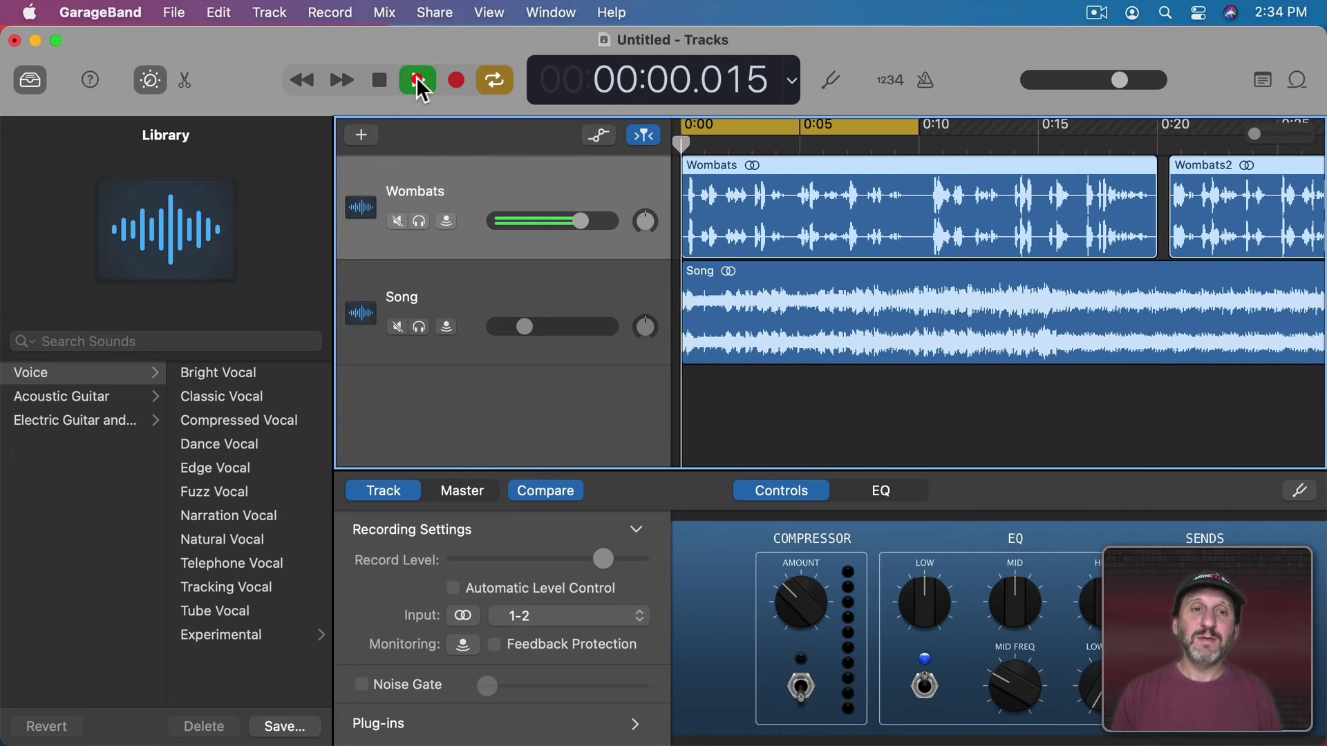
left_click(218, 374)
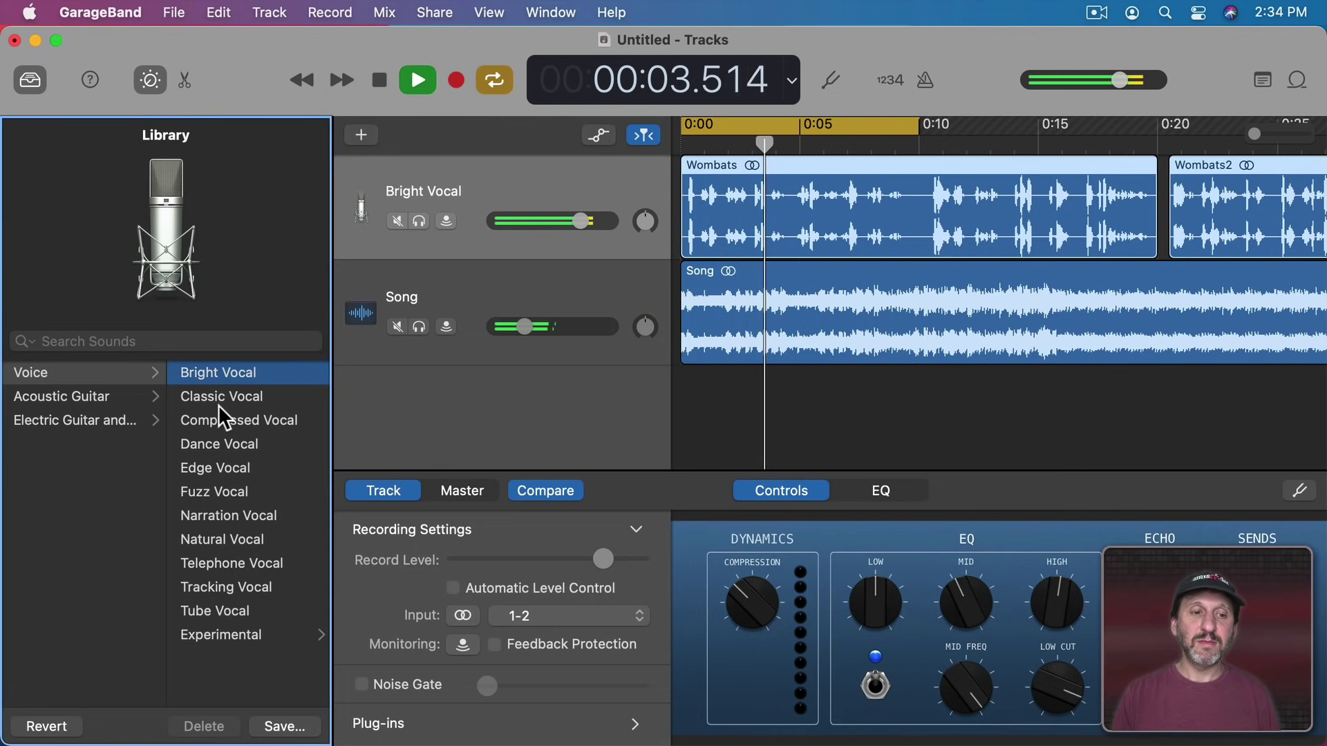
left_click(214, 514)
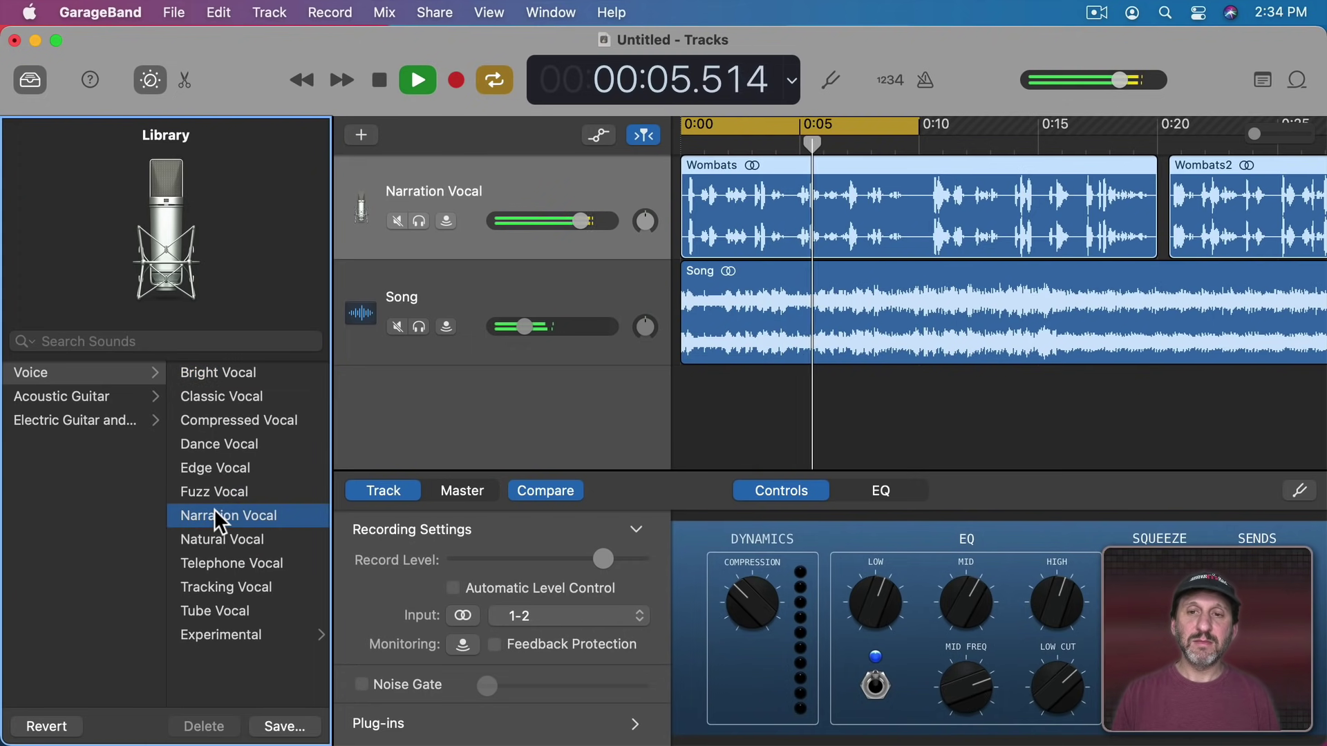
left_click(215, 537)
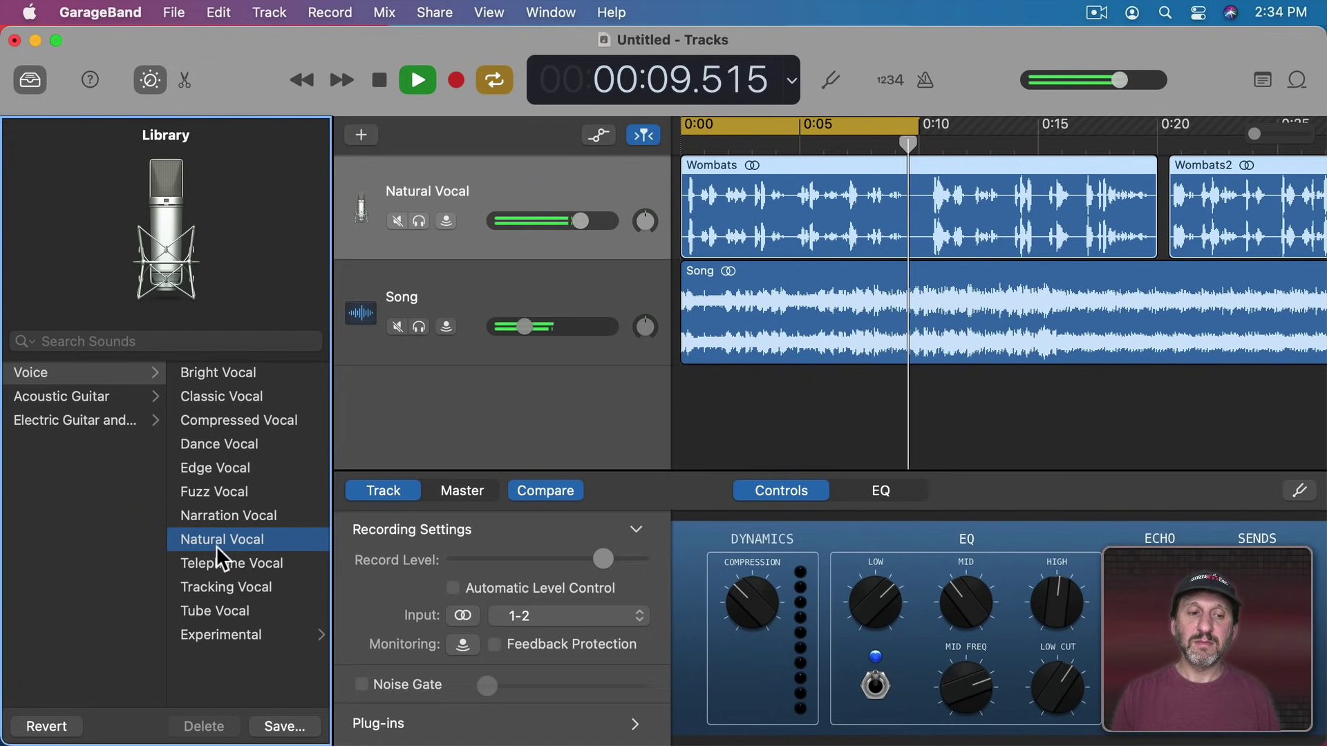
left_click(214, 605)
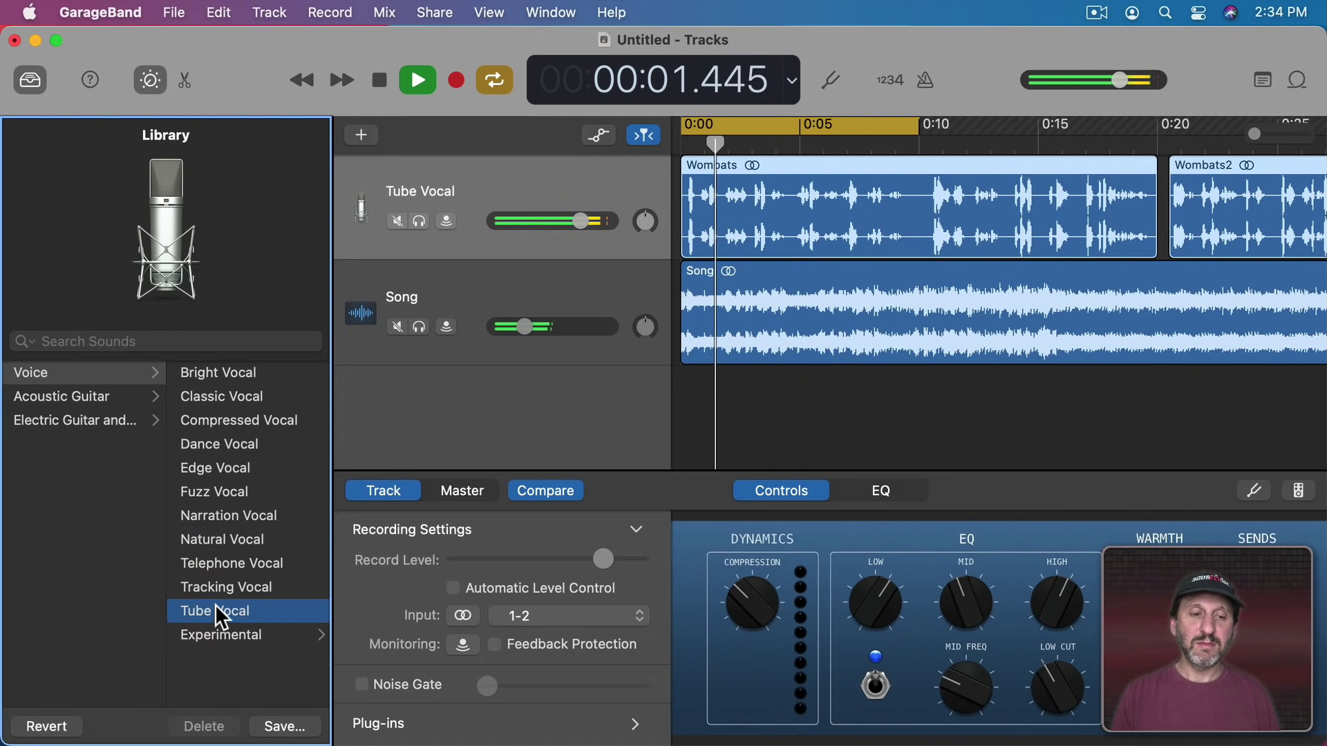
left_click(214, 515)
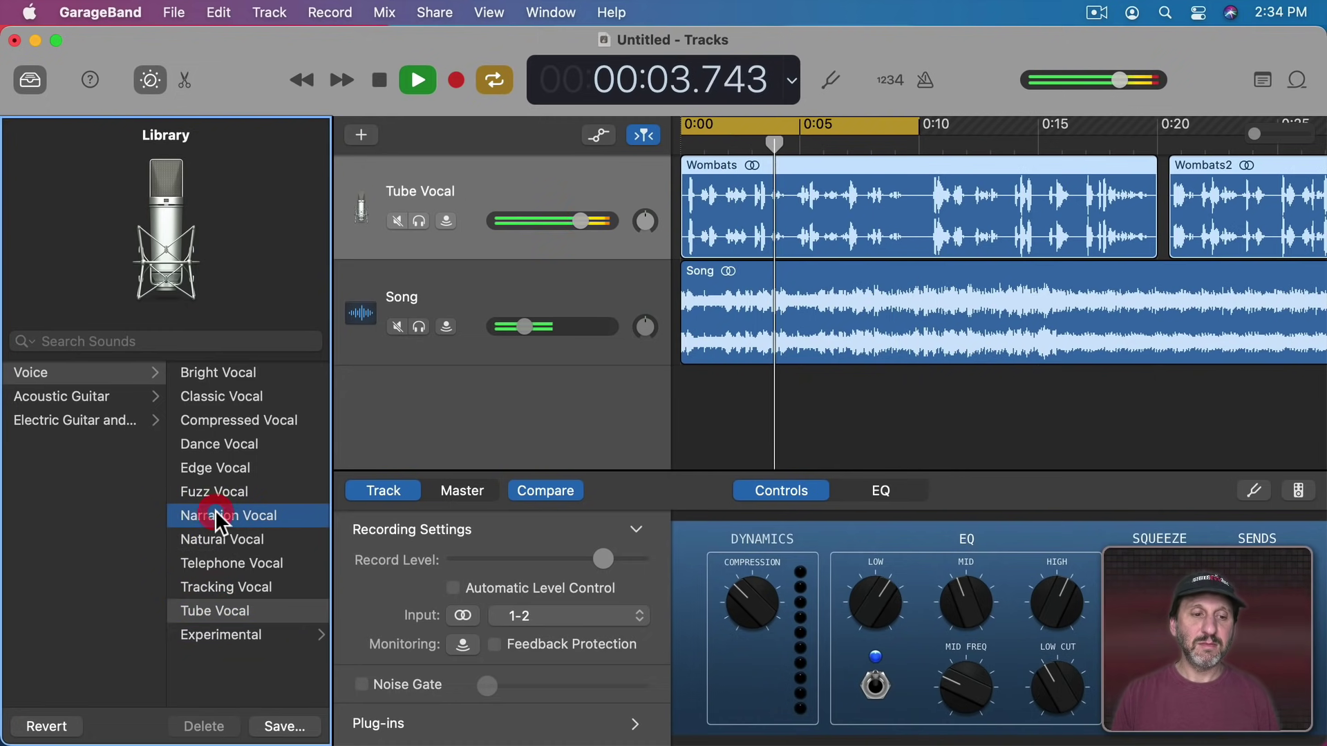
Step: Audition the Helium and Deeper Vocal experimental presets, then apply Narration Vocal and stop playback
left_click(243, 633)
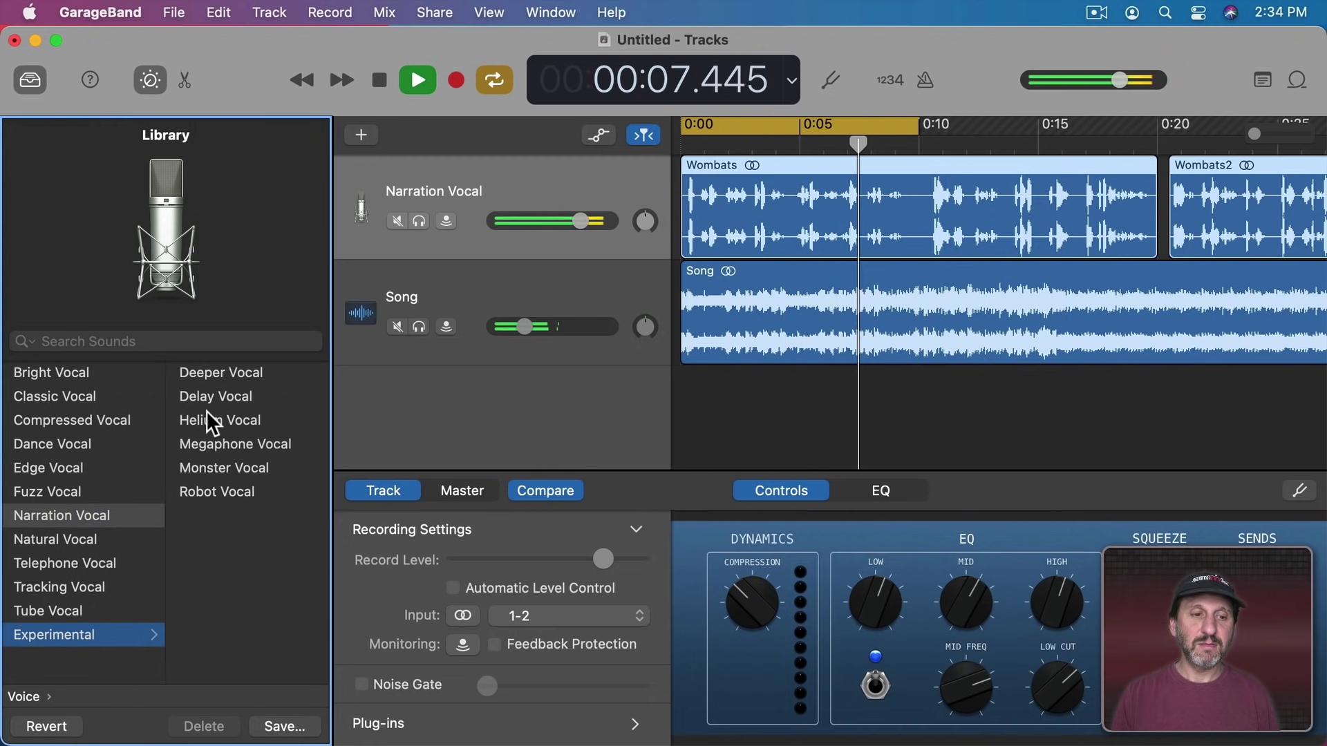
left_click(202, 418)
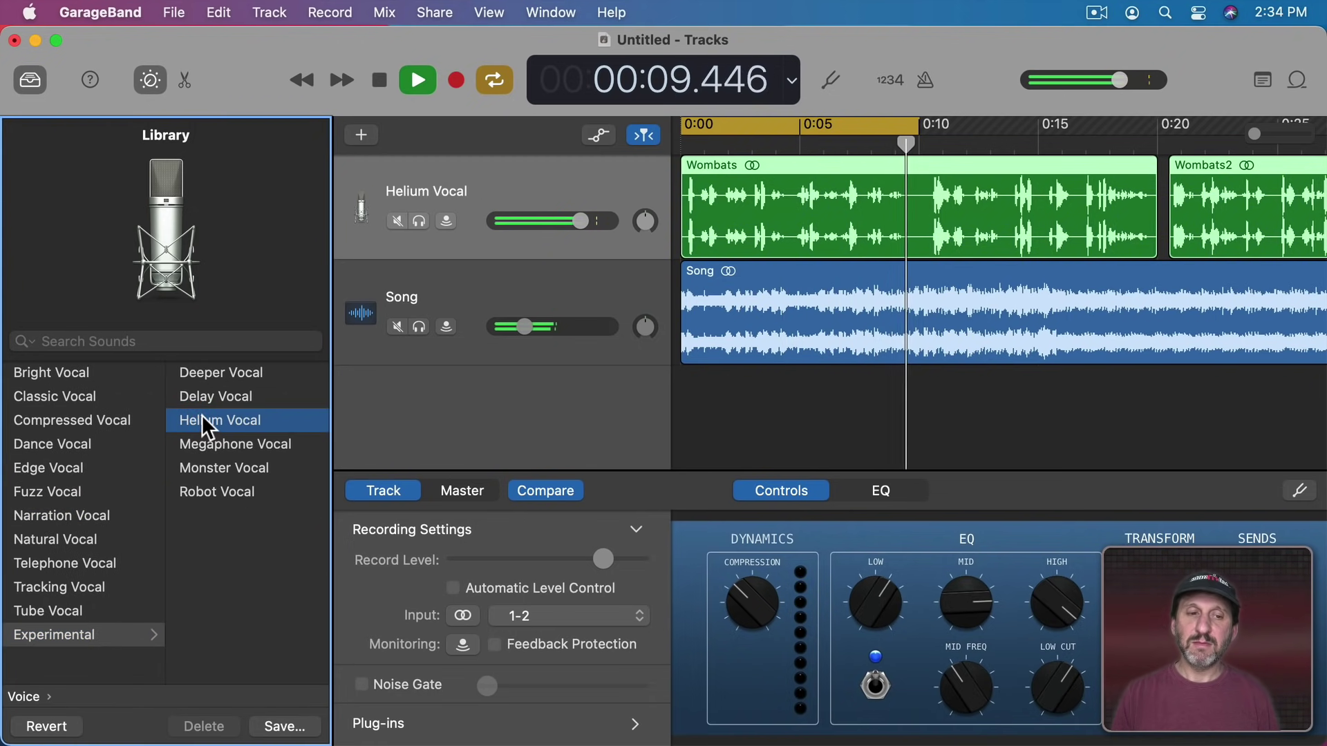
left_click(206, 373)
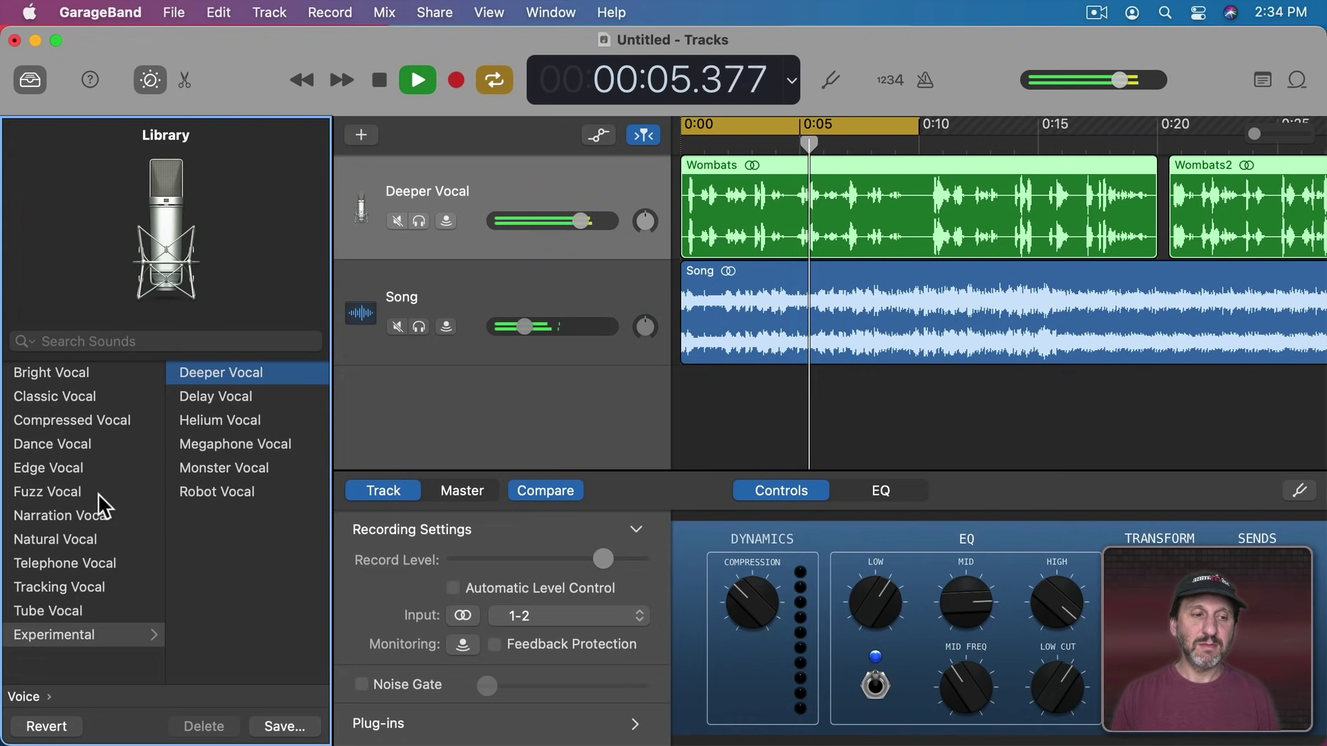
left_click(60, 516)
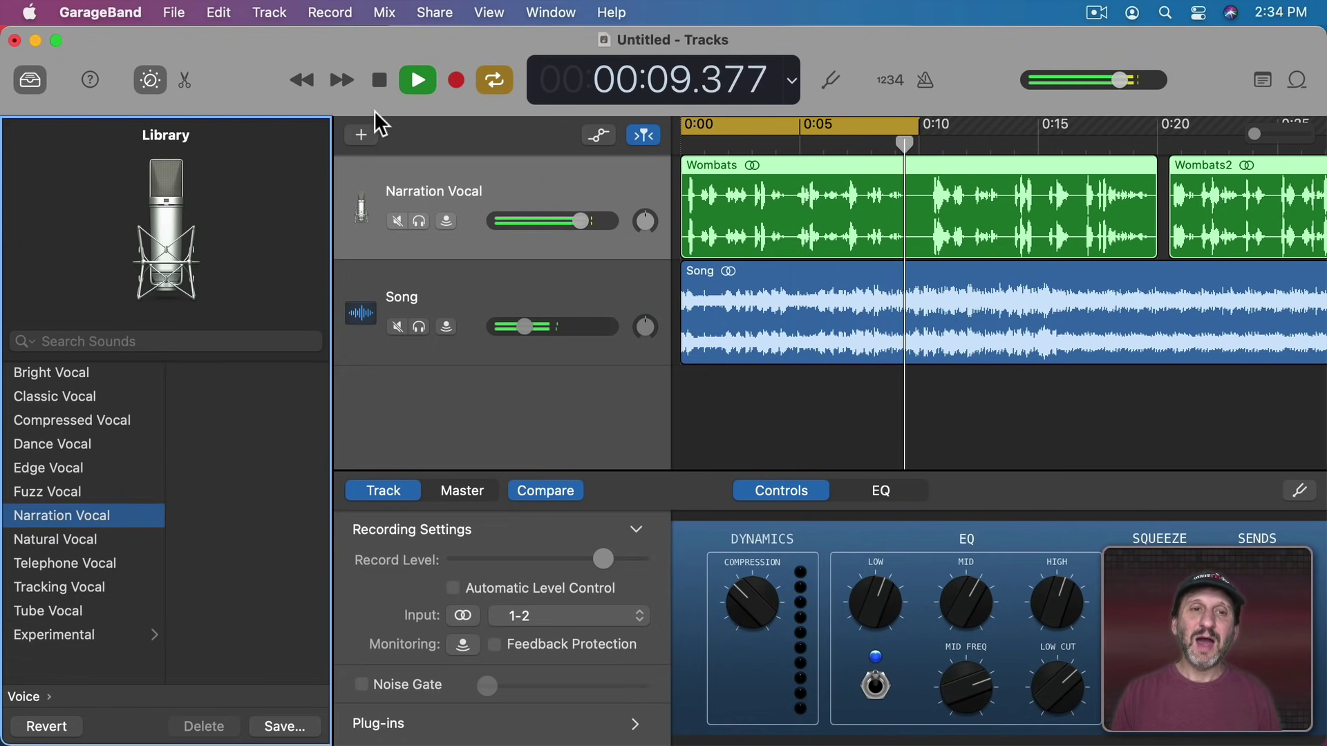
left_click(378, 80)
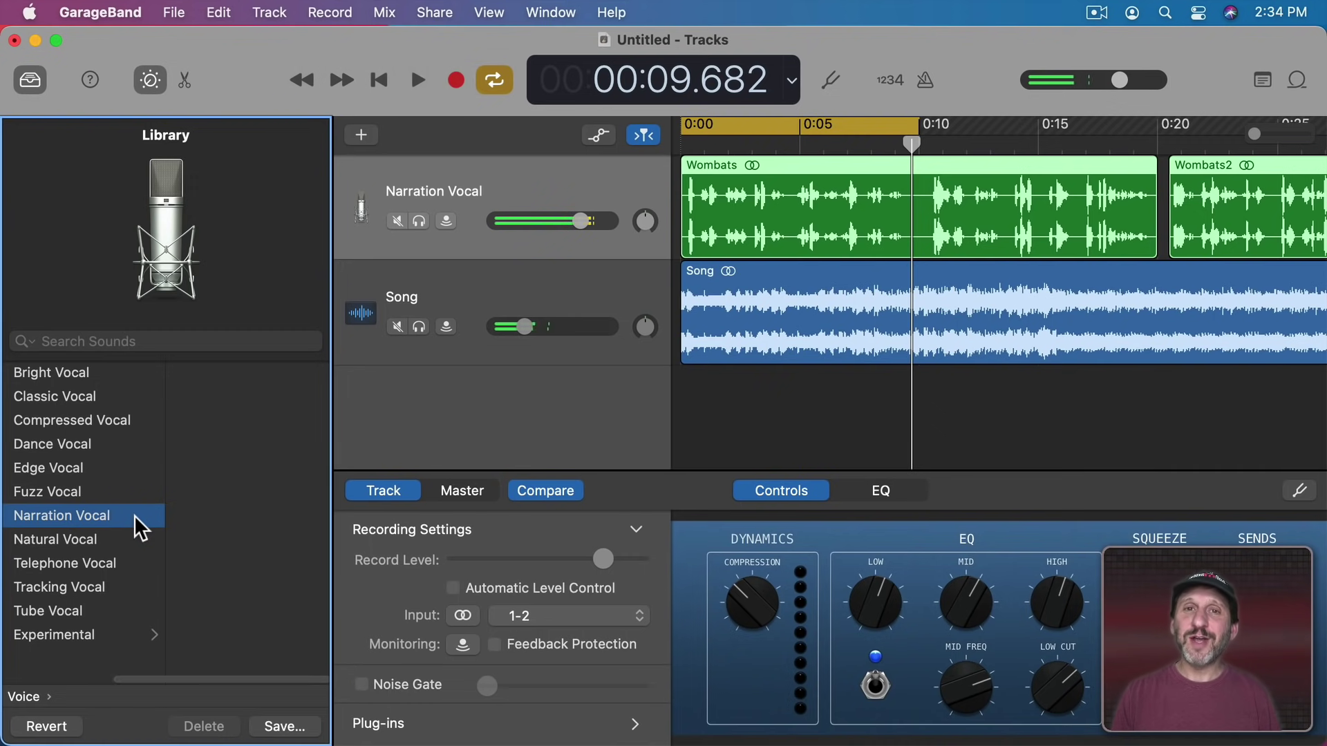